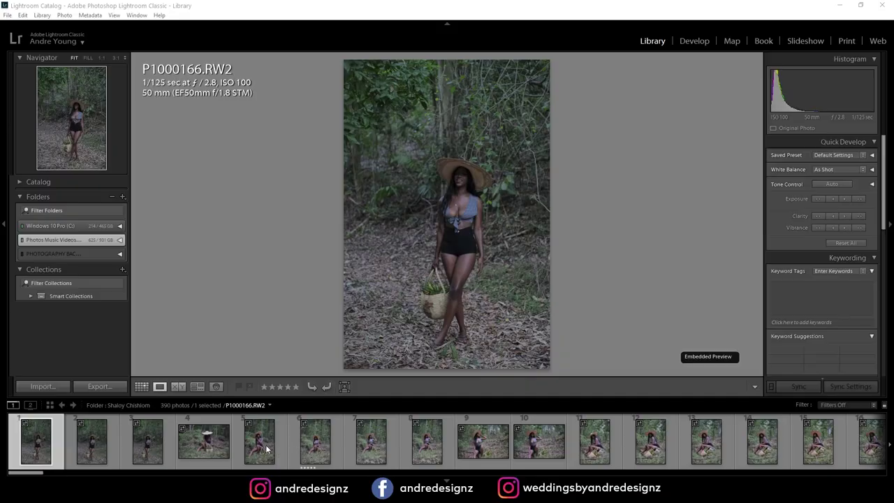
Step: Review the first shots of the shoot in Loupe view one by one, from P1000167.RW2 to A7302581.ARW
click(99, 443)
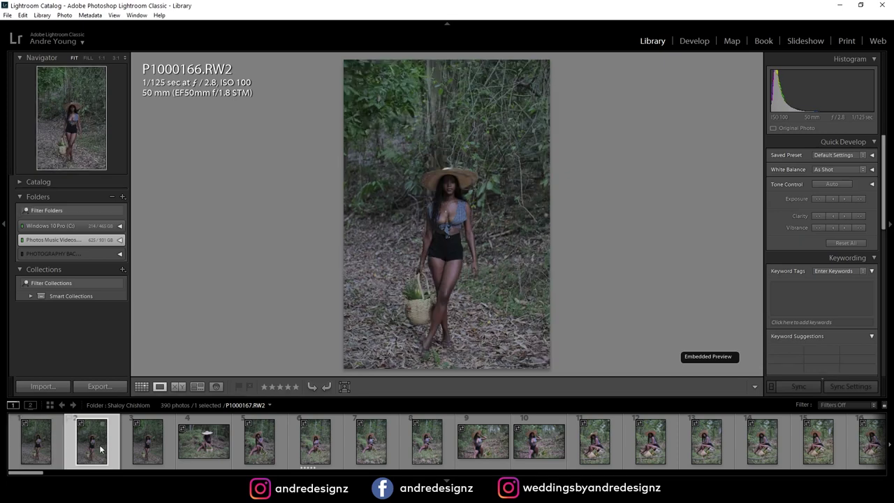
key(Right)
key(Right)
key(Right)
key(Left)
key(Right)
key(Right)
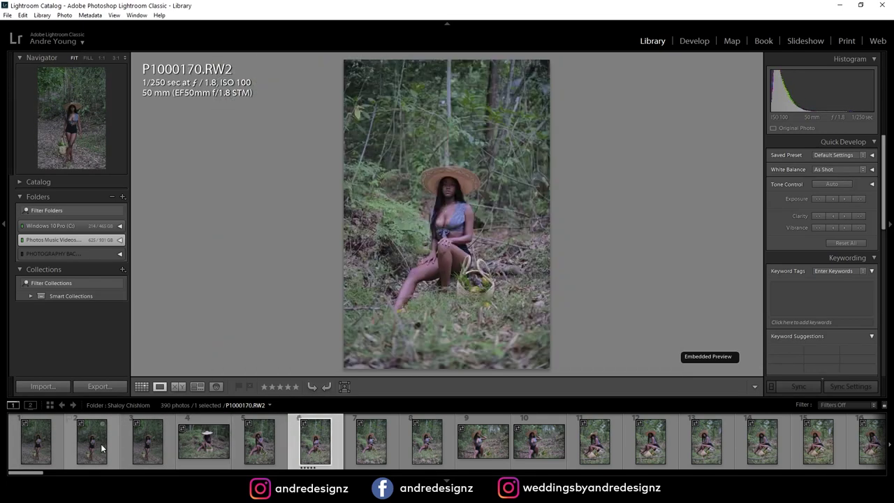
key(Right)
key(Right)
key(Right)
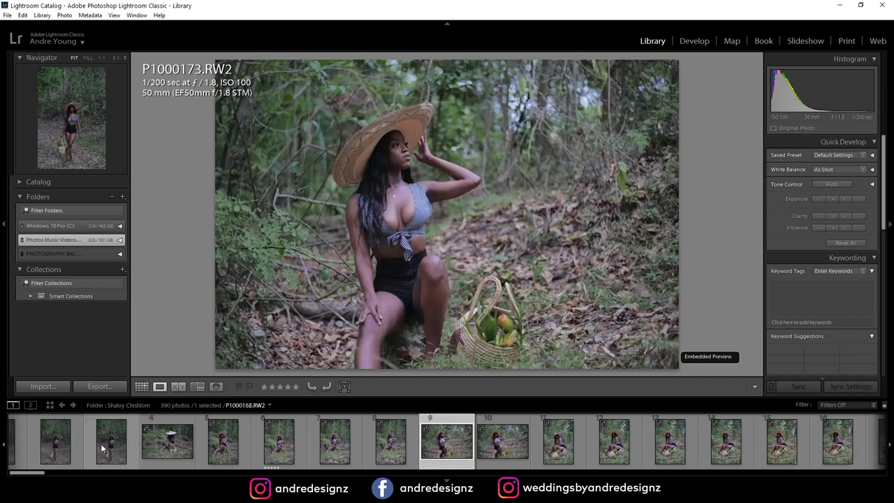
key(Right)
key(Right)
key(Right)
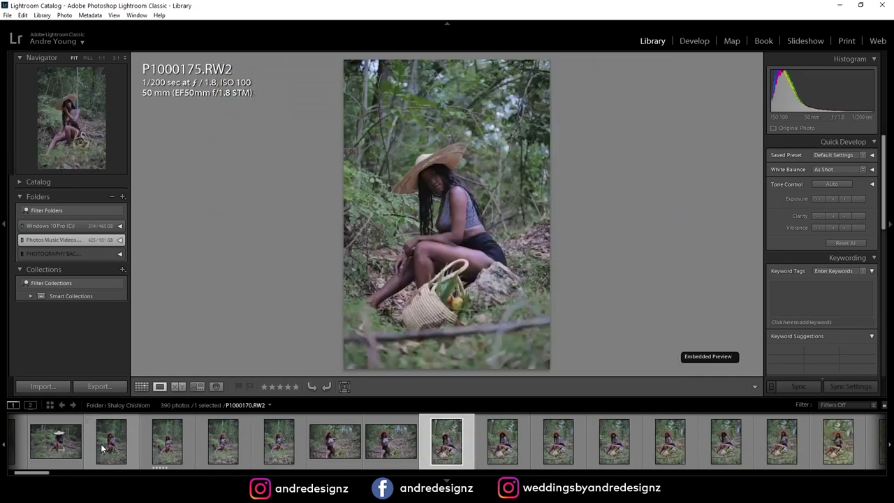
key(Right)
key(Left)
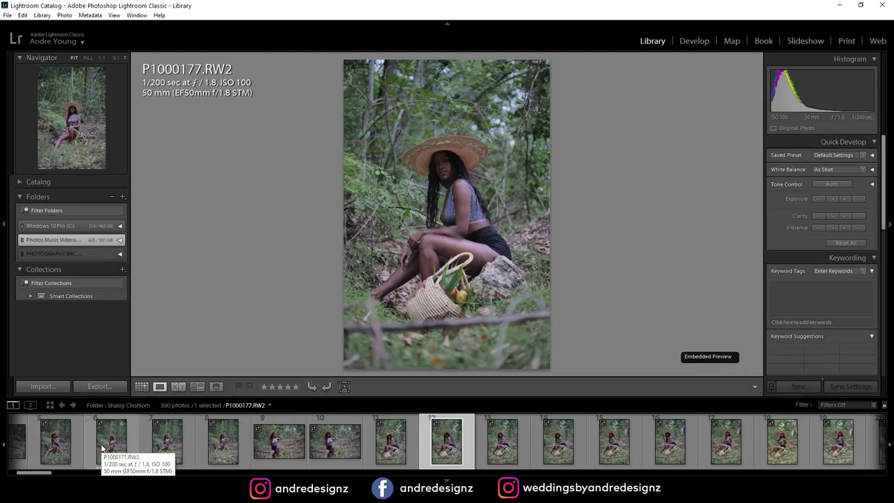
key(Right)
key(Right)
key(Right)
key(Right)
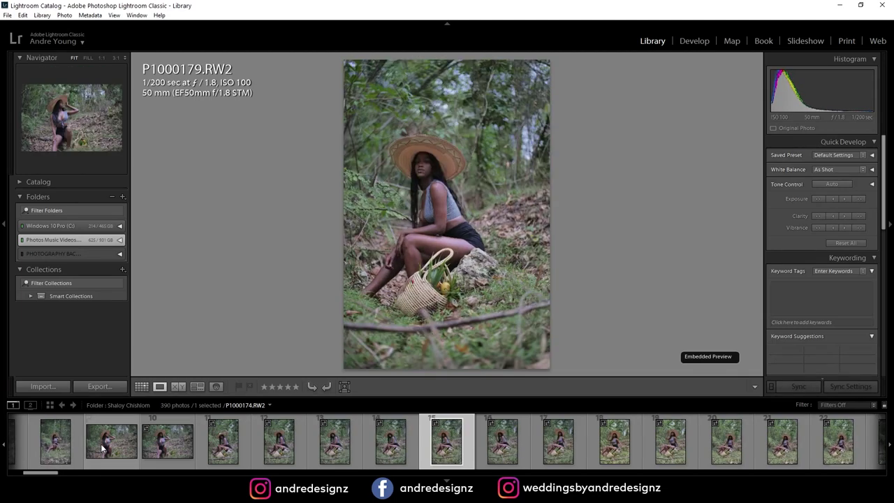
key(Right)
key(Right)
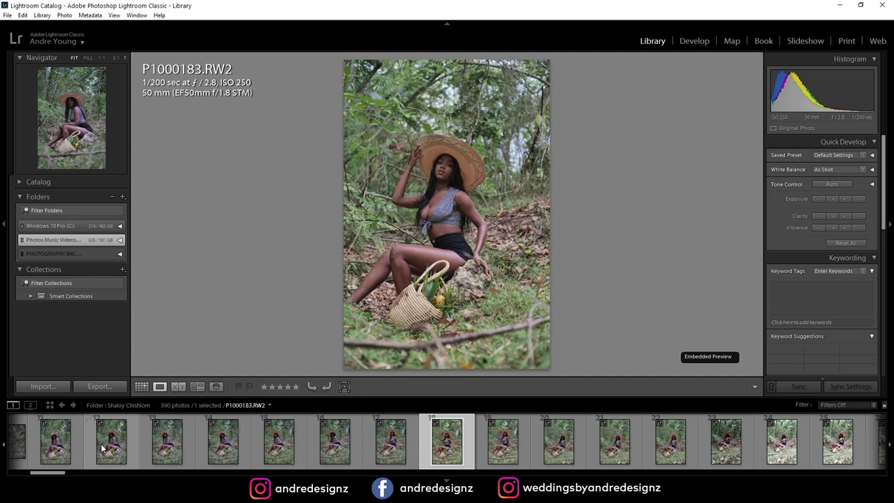
key(Right)
key(Right)
key(Right)
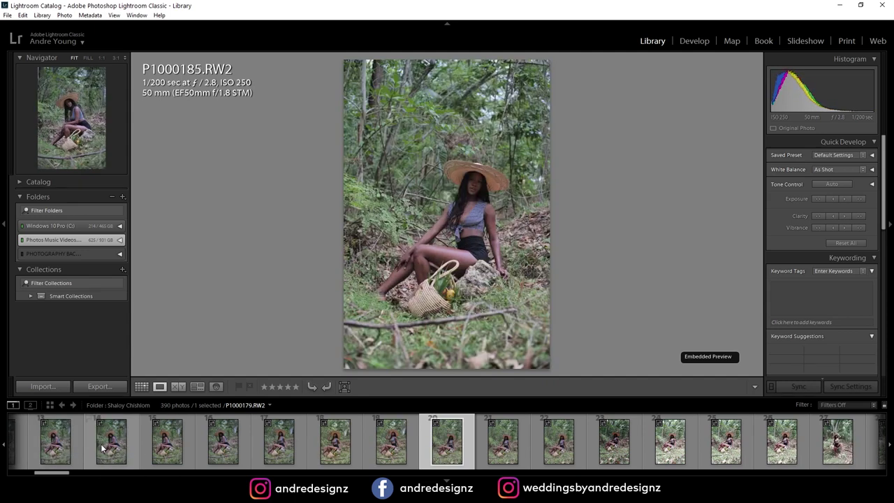
key(Right)
key(Right)
key(Right)
key(Right)
key(Right)
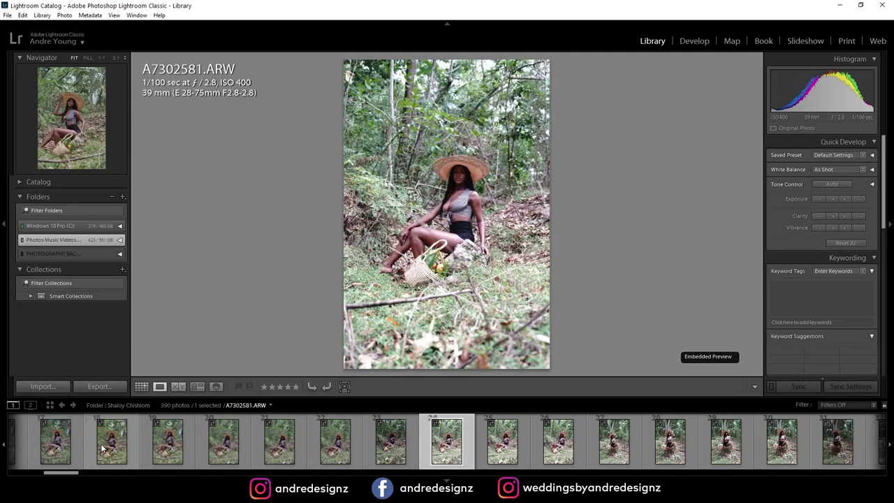
Step: Review the following straw-hat photos one by one, continuing to the basket shot A7302615.ARW
key(Right)
key(Right)
key(Right)
key(Right)
key(Right)
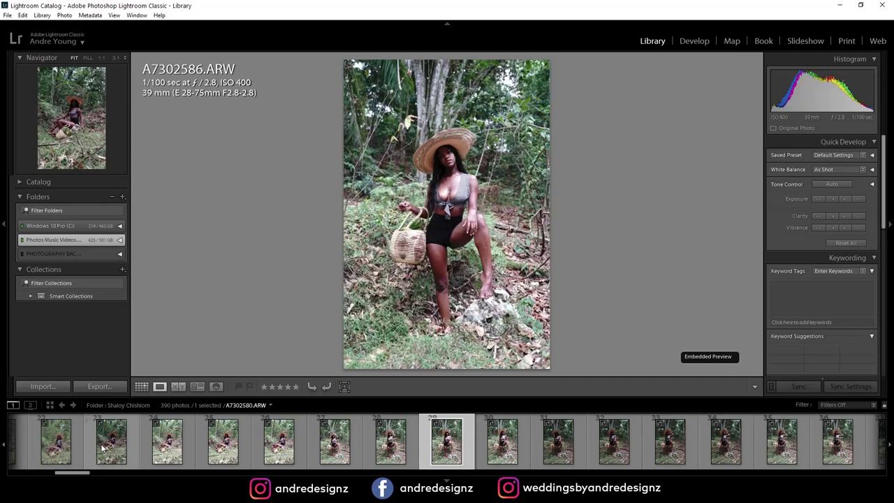
key(Right)
key(Right)
key(Right)
key(Right)
key(Right)
key(Right)
key(Right)
key(Right)
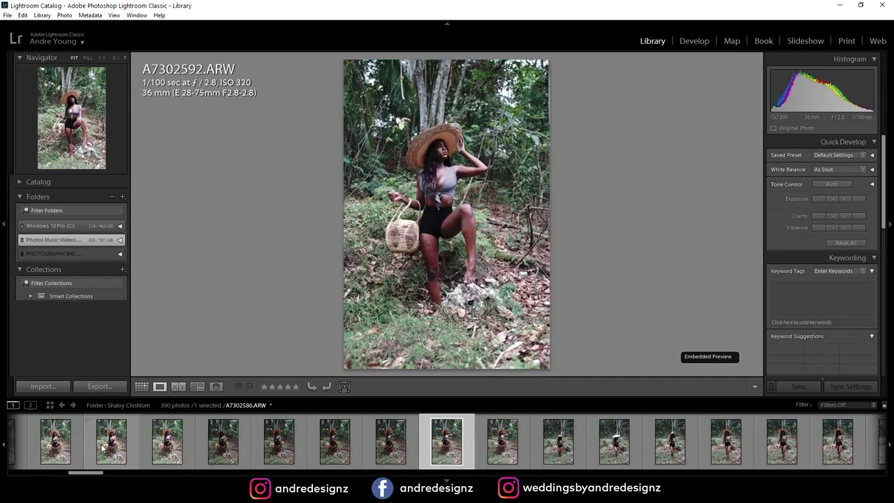
key(Right)
key(Right)
key(Right)
key(Right)
key(Right)
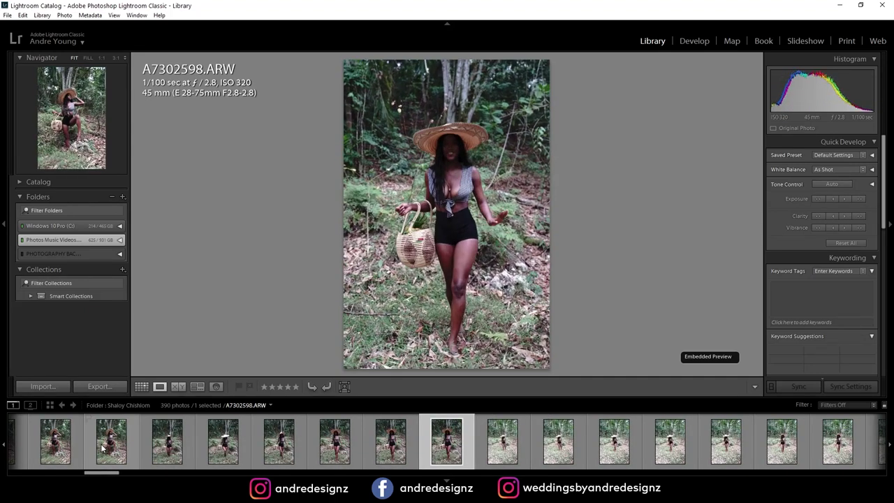
key(Right)
key(Right)
key(Right)
key(Right)
key(Right)
key(Right)
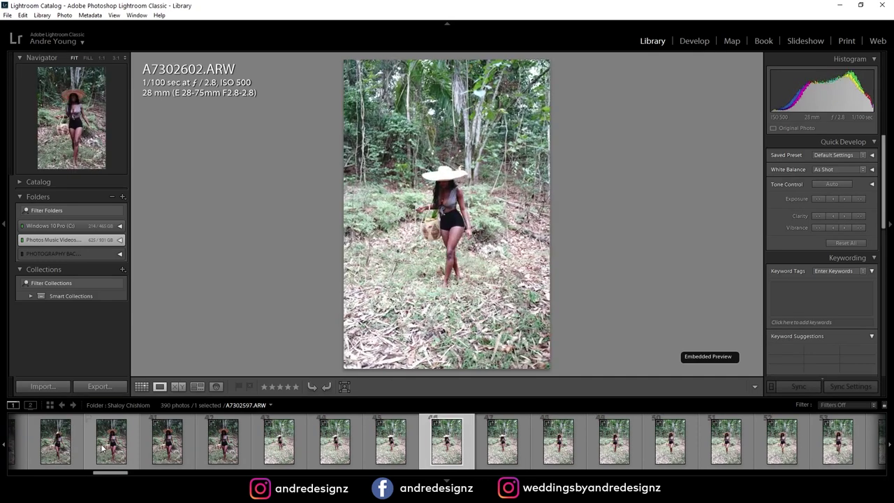
key(Right)
key(Right)
key(Right)
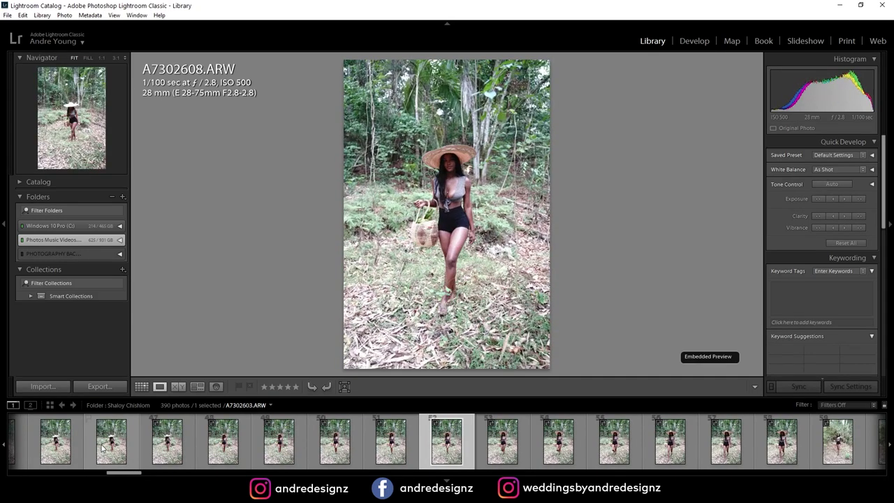
key(Right)
key(Right)
key(Right)
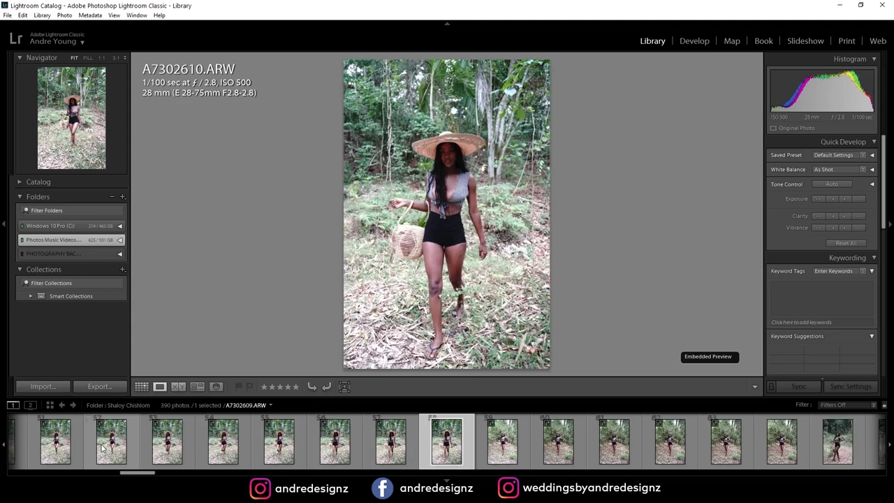
key(Right)
key(Right)
key(Right)
key(Right)
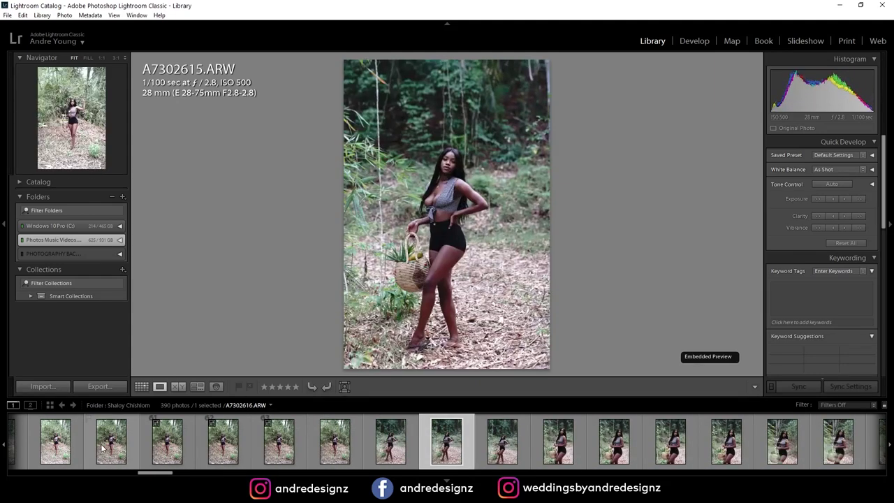
Step: Examine the 85 mm portraits with the basket one by one, including the frames shot through foreground leaves
key(Right)
key(Right)
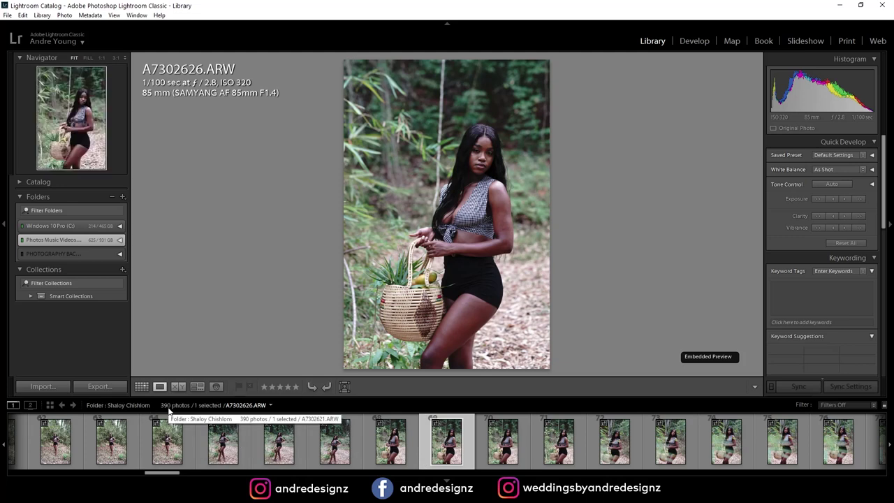
key(Right)
key(Right)
key(Right)
key(Right)
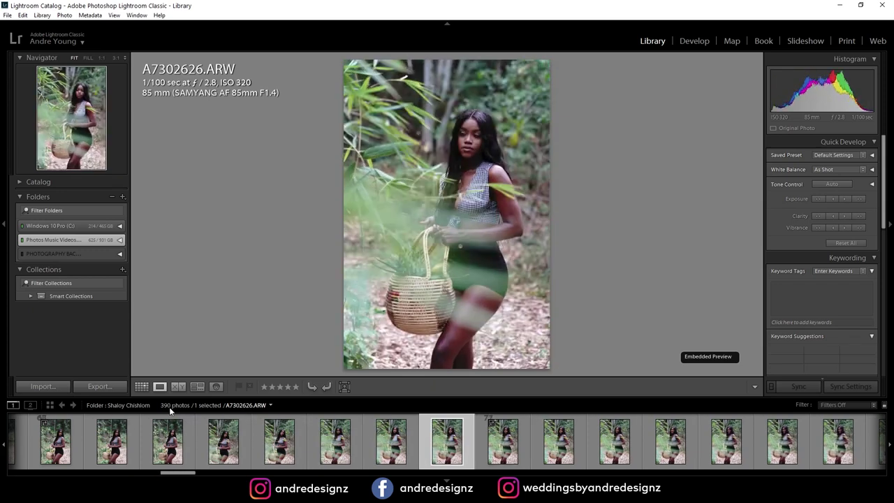
key(Right)
key(Right)
key(Right)
key(Right)
key(Right)
key(Right)
key(Right)
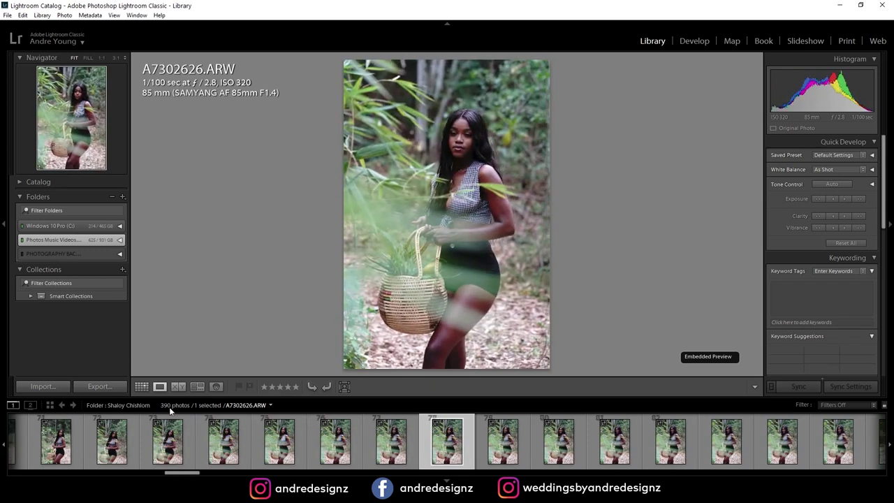
key(Right)
key(Right)
key(Right)
key(Right)
key(Right)
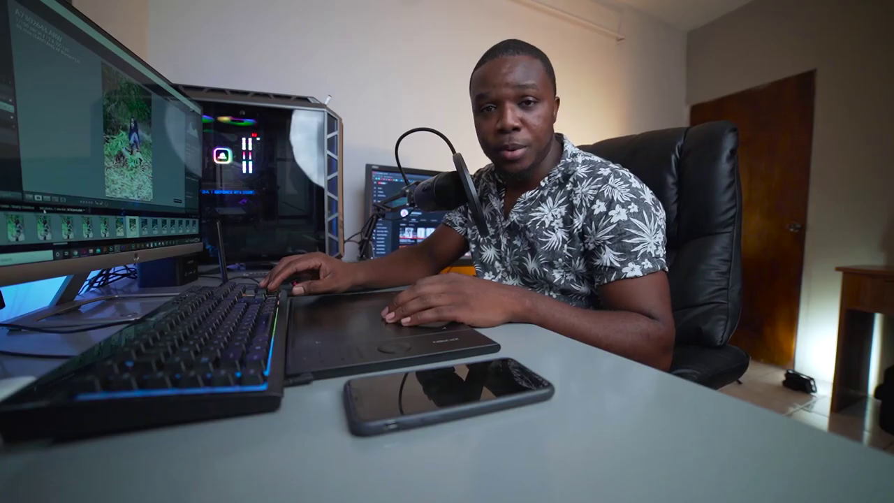
key(Right)
key(Right)
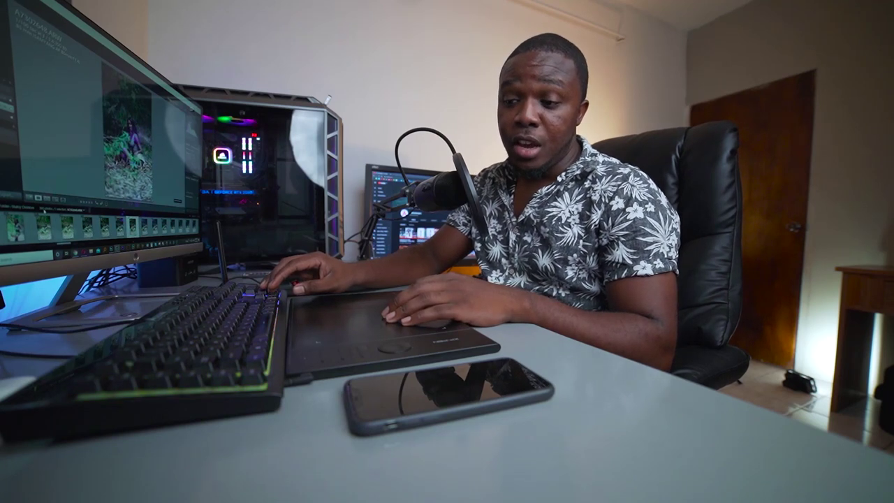
key(Right)
key(Right)
key(Right)
key(Right)
key(Right)
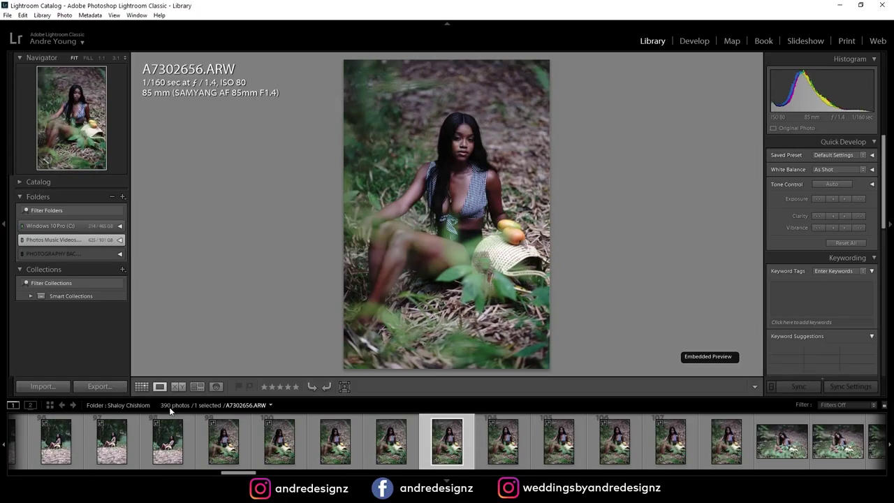
Step: Review the seated photos from A7302656.ARW onward one by one, through the landscape frames to P1000192.RW2
key(Right)
key(Right)
key(Right)
key(Right)
key(Right)
key(Right)
key(Right)
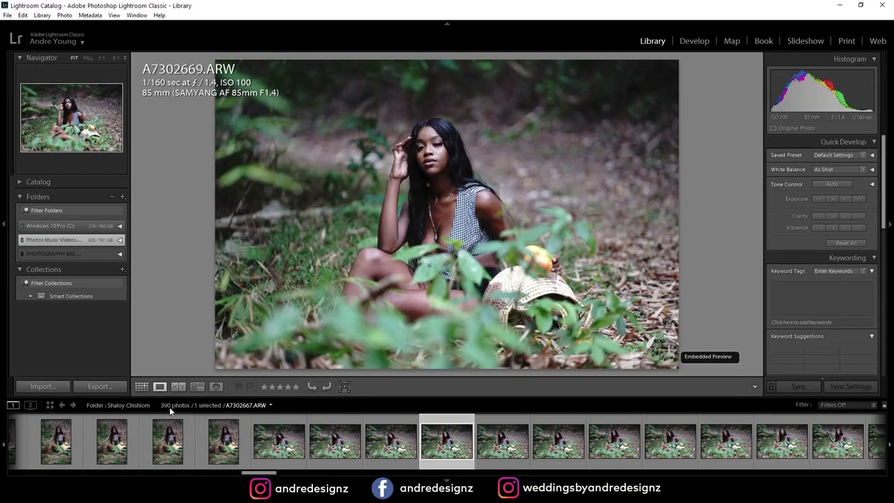
key(Right)
key(Right)
key(Right)
key(Right)
key(Right)
key(Right)
key(Right)
key(Right)
key(Right)
key(Right)
key(Right)
key(Right)
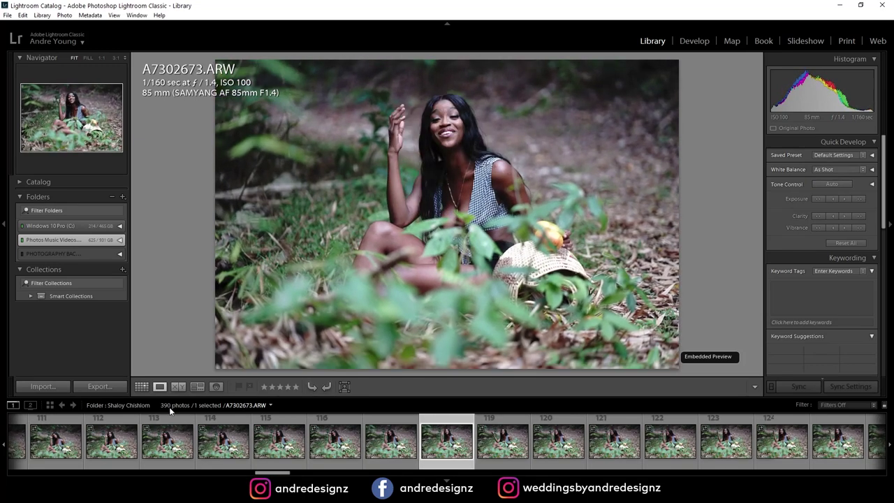
key(Right)
key(Right)
key(Right)
key(Right)
key(Right)
key(Right)
key(Right)
key(Right)
key(Right)
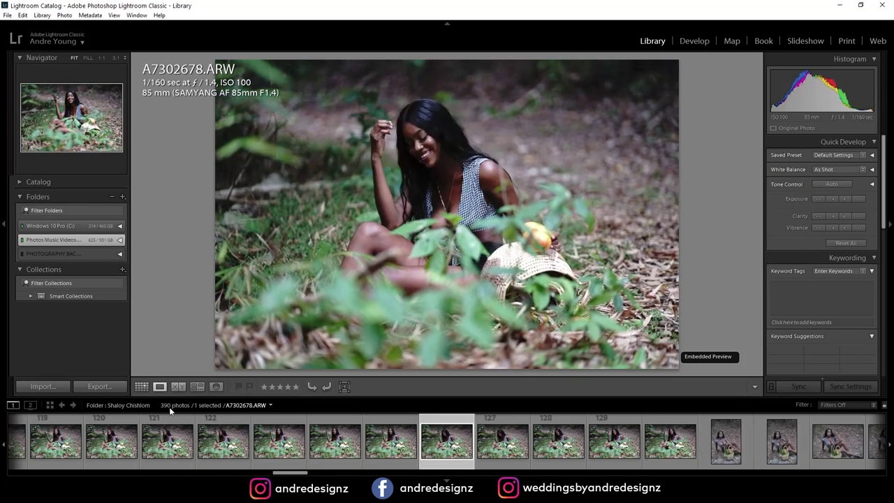
key(Right)
key(Right)
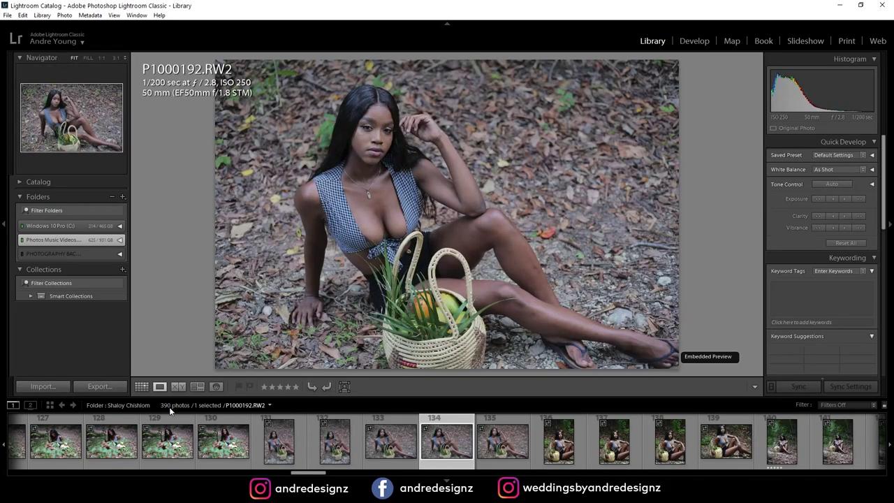
Step: Review the seated forest photos with the fruit basket one by one, up to P1000217.RW2
key(Right)
key(Right)
key(Right)
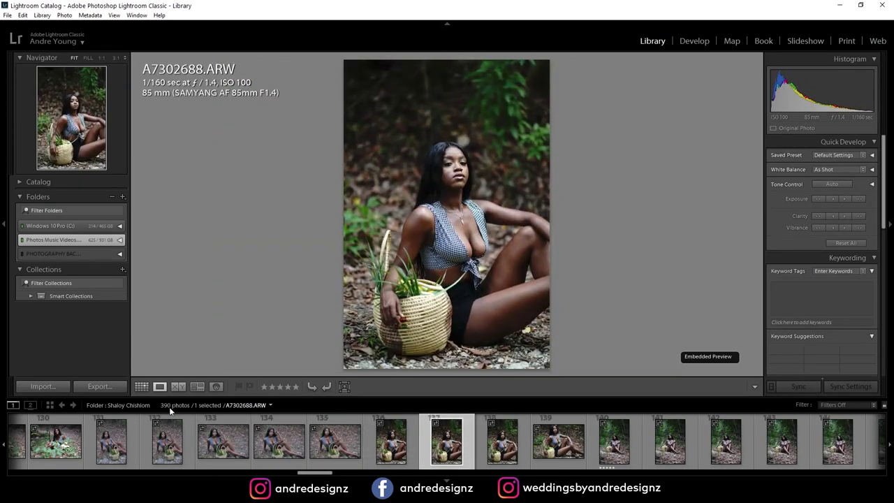
key(Right)
key(Right)
key(Right)
key(Right)
key(Right)
key(Right)
key(Right)
key(Right)
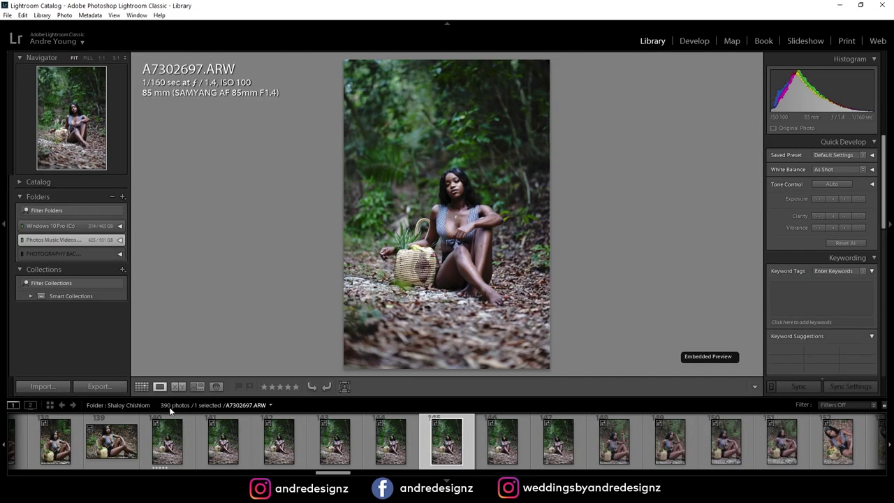
key(Right)
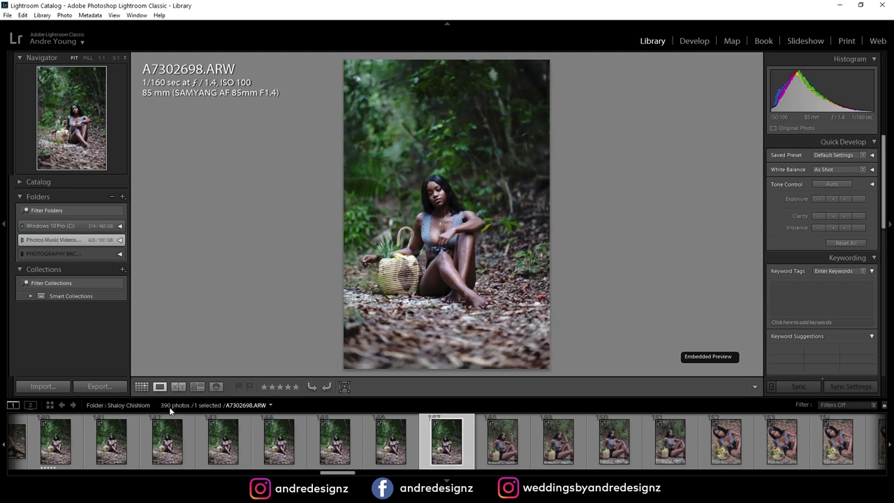
key(Right)
key(Right)
key(Right)
key(Right)
key(Right)
key(Right)
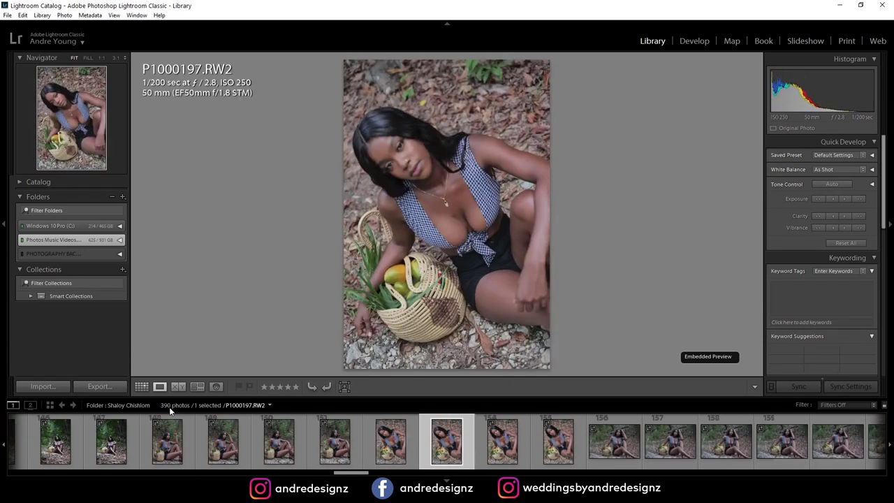
key(Right)
key(Right)
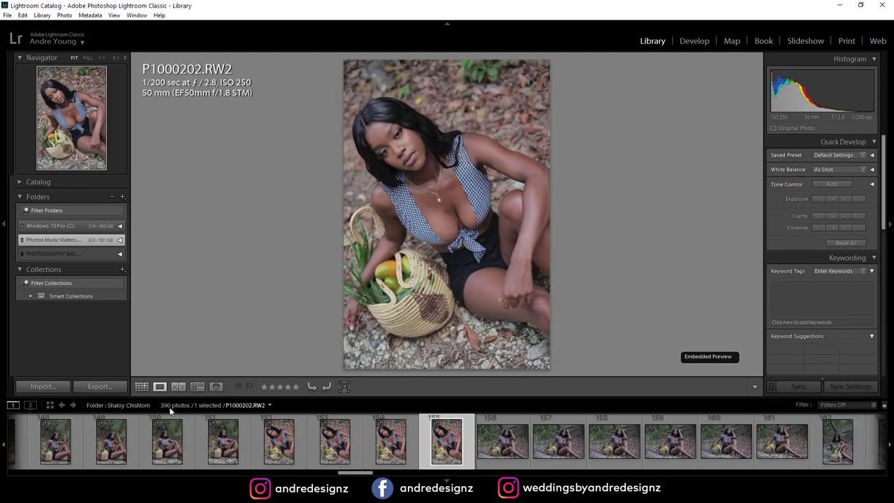
key(Right)
key(Right)
key(Right)
key(Right)
key(Right)
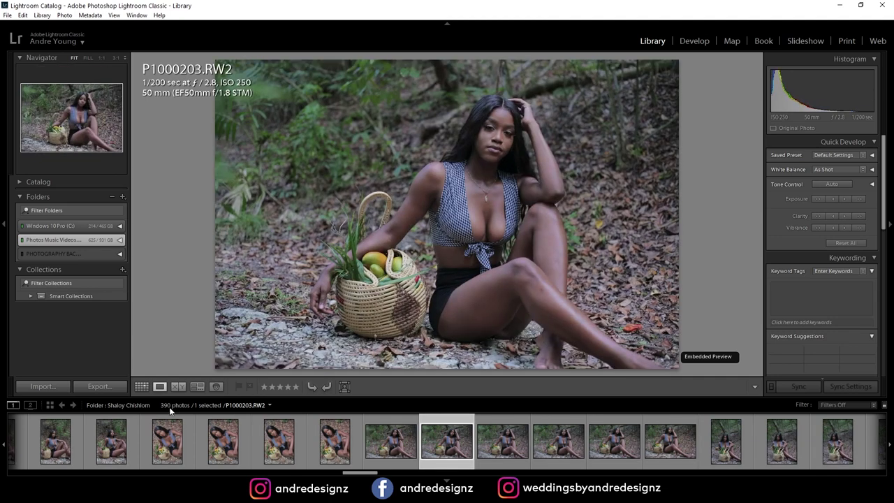
key(Right)
key(Right)
key(Right)
key(Right)
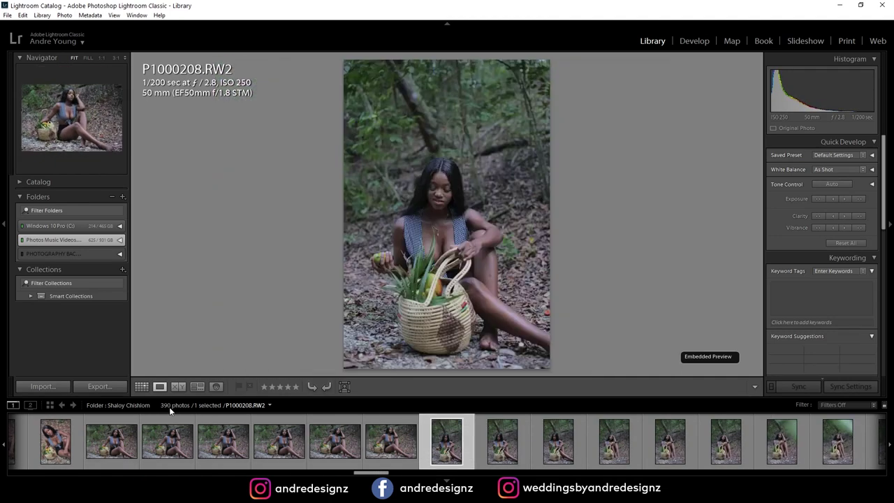
key(Right)
key(Right)
key(Right)
key(Right)
key(Right)
key(Right)
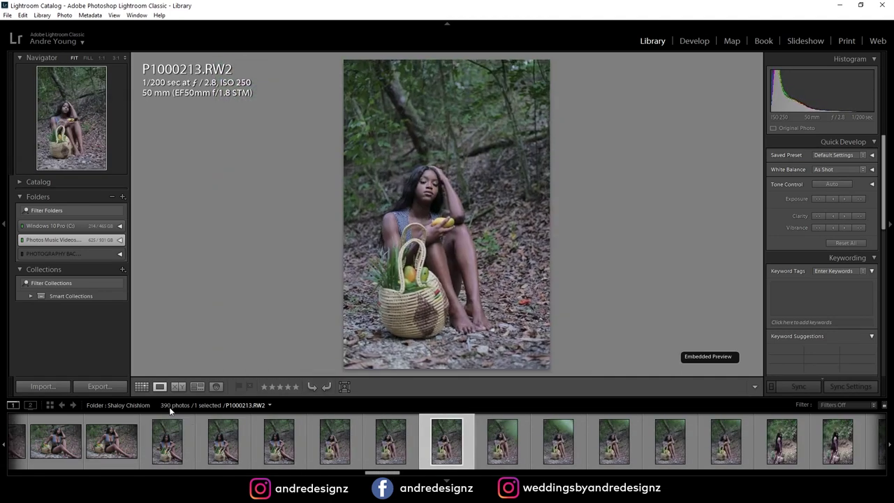
key(Right)
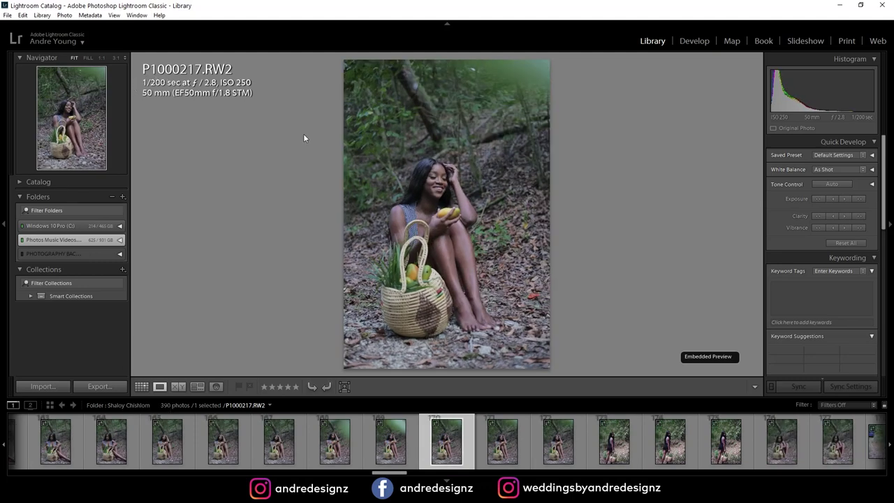
Step: Review the frames following P1000217.RW2 and return to the standing basket portrait A7302702.ARW
key(Right)
key(Right)
key(Right)
key(Right)
key(Right)
key(Right)
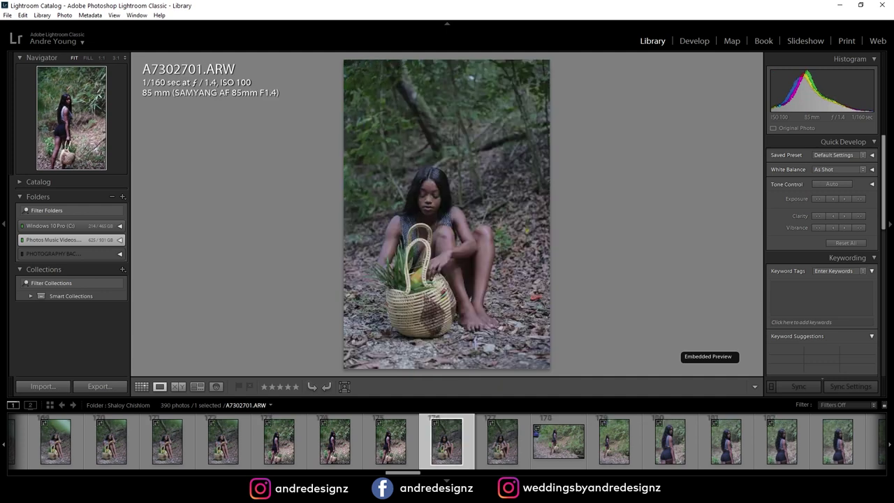
key(Right)
key(Left)
key(Left)
key(Left)
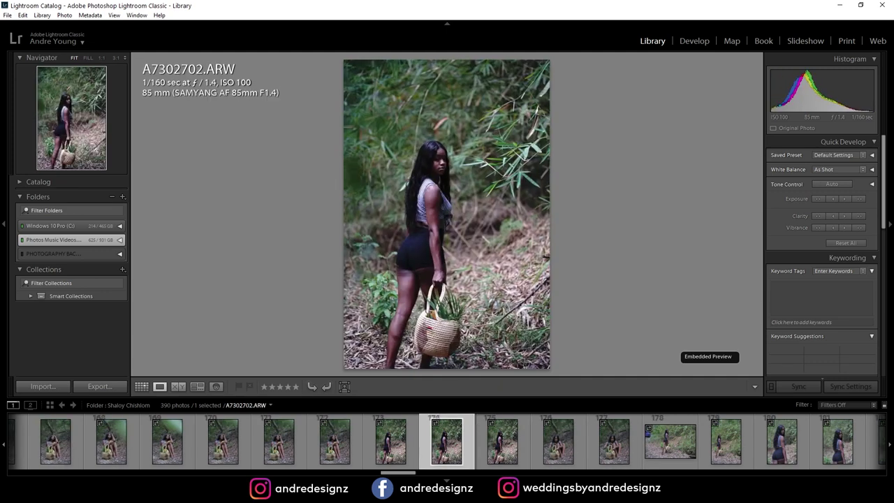
Step: Review the standing forest portraits one by one, from P1000223.RW2 through the closer back-turned frames to P1000225.RW2
key(Right)
key(Right)
key(Right)
key(Right)
key(Right)
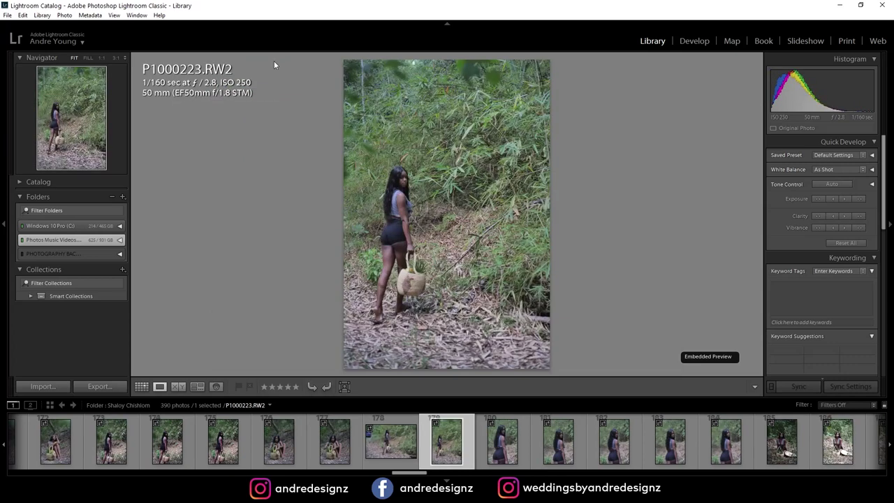
key(Right)
key(Right)
key(Right)
key(Right)
key(Right)
key(Right)
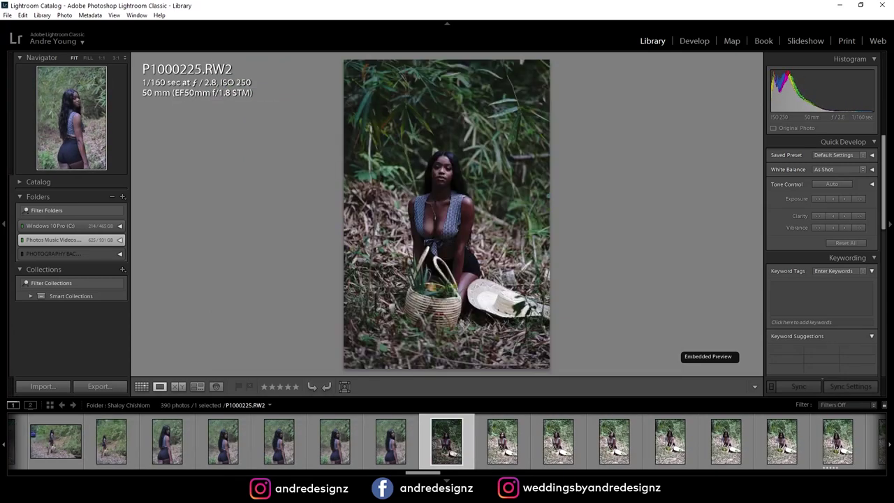
Step: Review the 85 mm photos of the model seated with basket and hat, from A7302708.ARW through A7302726.ARW
key(Right)
key(Right)
key(Right)
key(Right)
key(Right)
key(Right)
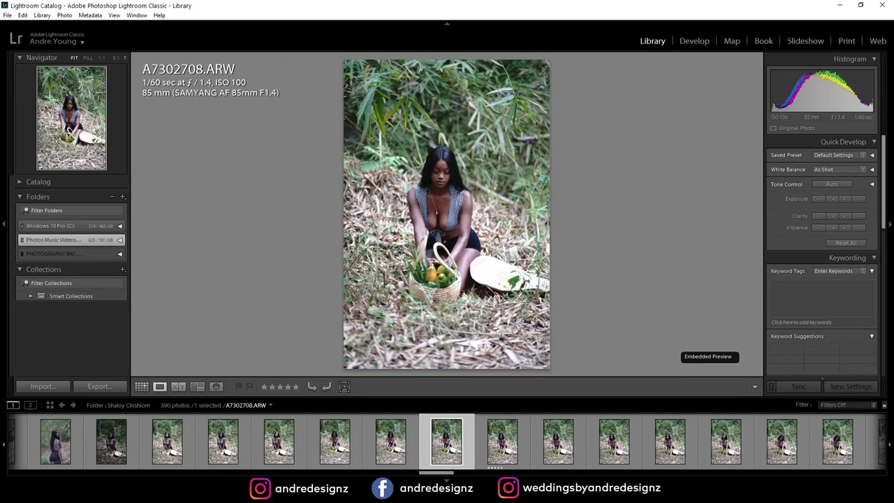
key(Right)
key(Right)
key(Right)
key(Right)
key(Right)
key(Right)
key(Right)
key(Right)
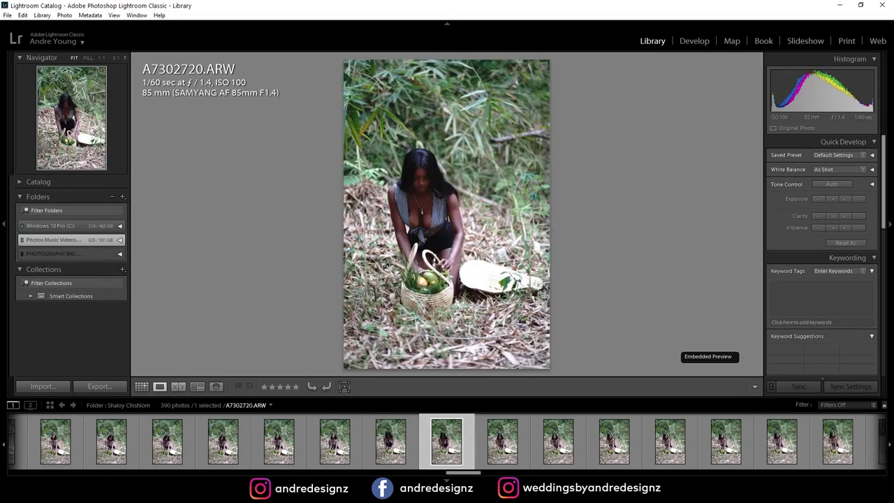
key(Right)
key(Right)
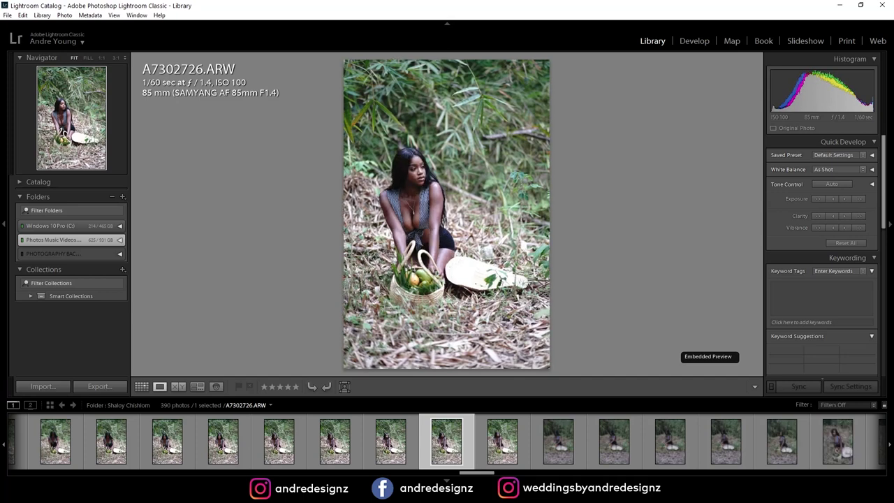
Step: Review the 50 mm seated photos around P1000232.RW2 and continue to the fence portrait P1000270.RW2
key(Right)
key(Right)
key(Right)
key(Right)
key(Right)
key(Right)
key(Right)
key(Right)
key(Right)
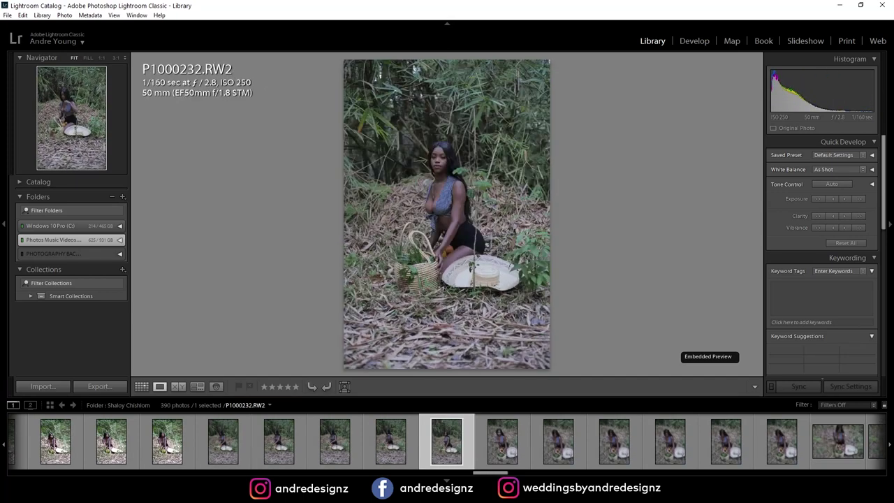
key(Right)
key(Right)
key(Right)
key(Right)
key(Right)
key(Right)
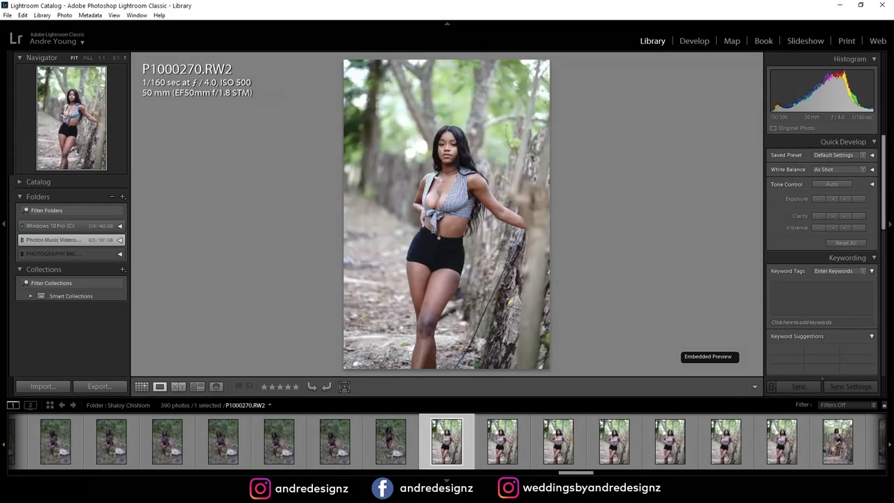
Step: Review the wooden-fence portraits one by one, from the leaning pose to the raised-knee basket shots such as A7302742.ARW
key(Right)
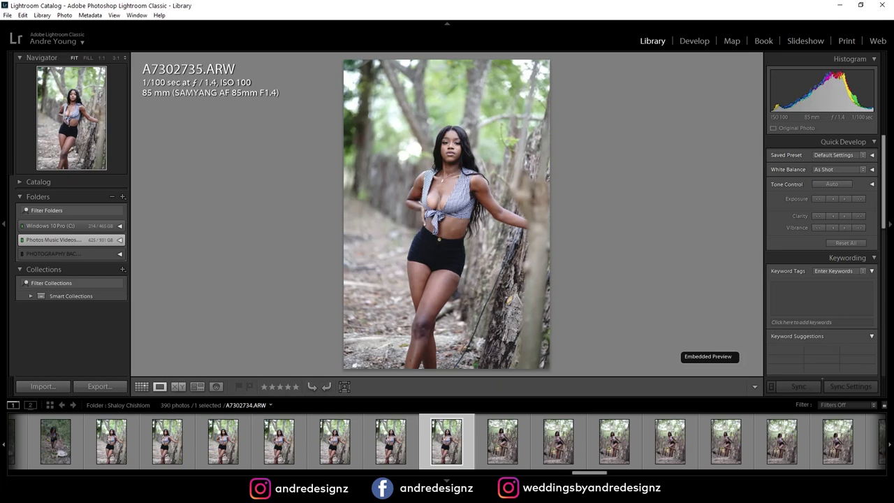
key(Right)
key(Right)
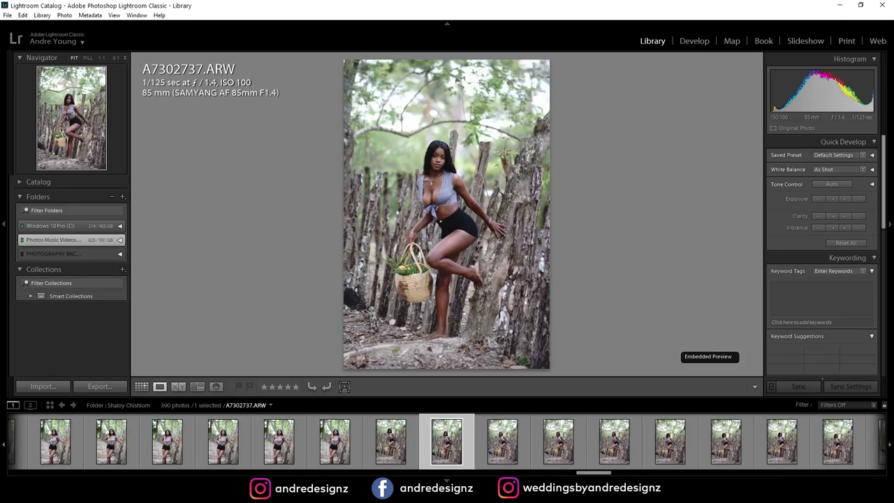
key(Right)
key(Right)
key(Right)
key(Right)
key(Right)
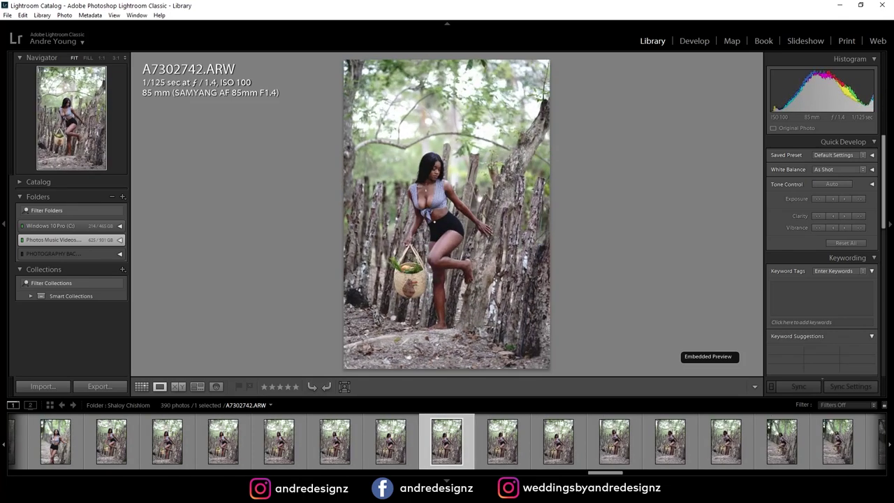
key(Right)
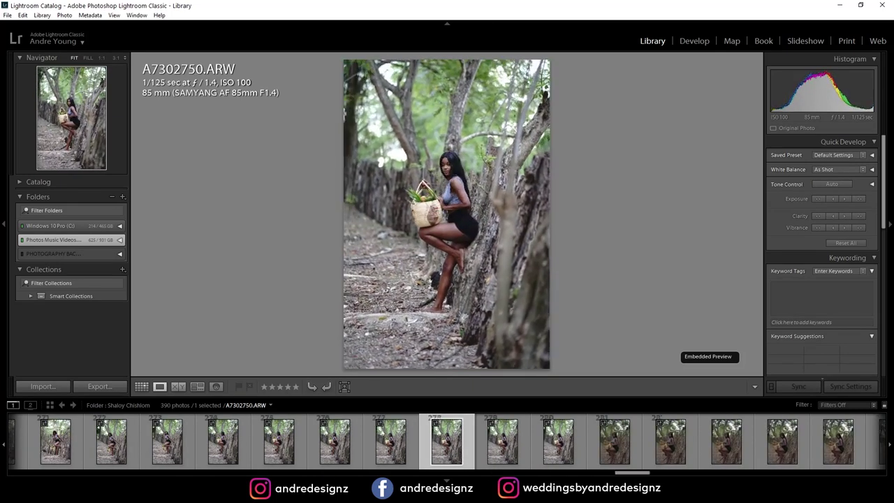
Step: Compare the 85 mm tree-trunk portrait A7302756.ARW with the darker 50 mm frames that follow it
key(Right)
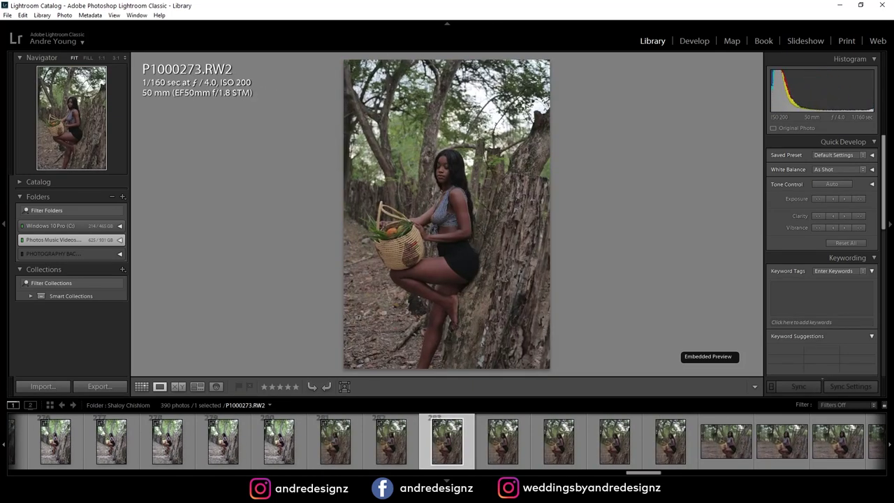
key(Left)
key(Left)
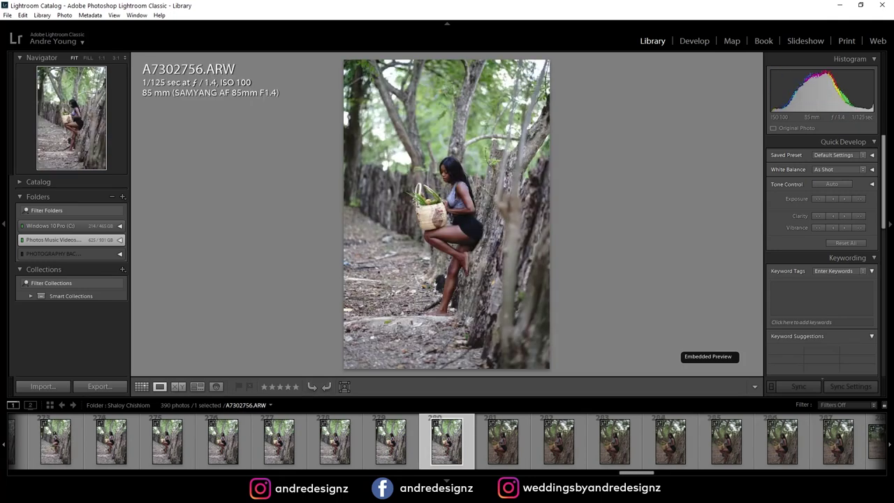
key(Right)
key(Left)
key(Right)
key(Left)
key(Right)
key(Left)
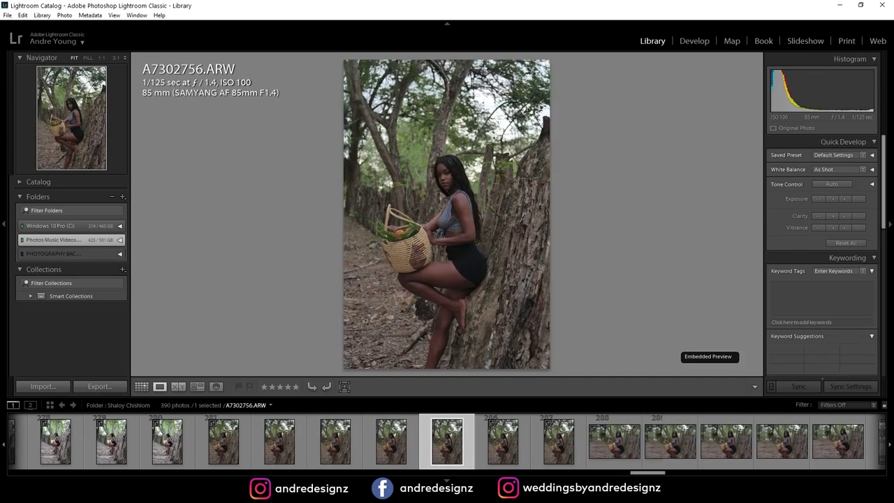
Step: Review the remaining tree-trunk portraits, including the landscape frame P1000280.RW2, and continue past A7302760.ARW
key(Right)
key(Right)
key(Right)
key(Right)
key(Right)
key(Right)
key(Right)
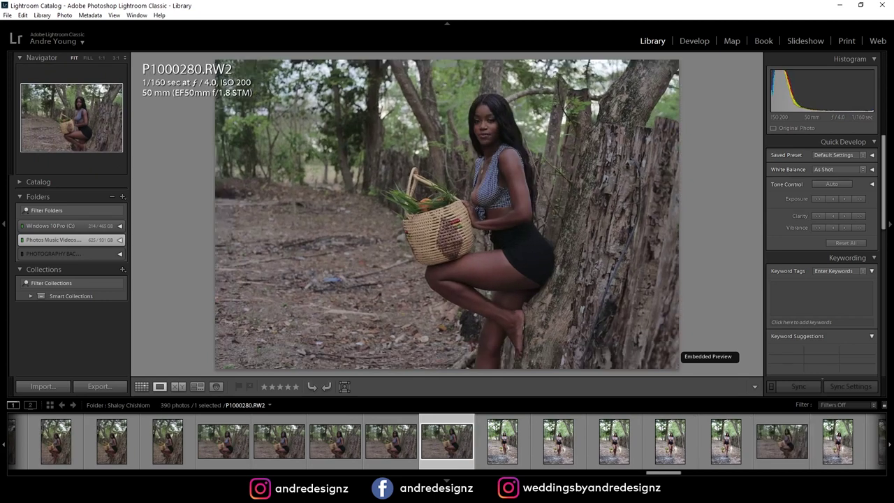
key(Right)
key(Right)
key(Right)
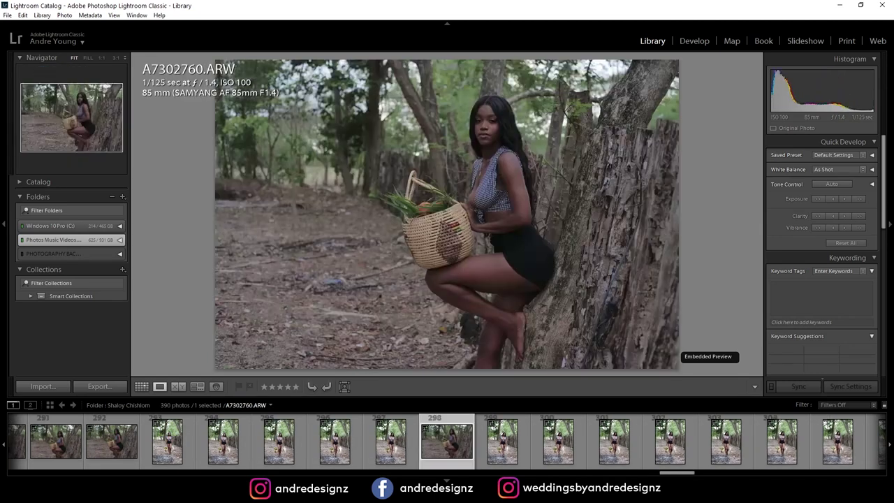
key(Right)
key(Right)
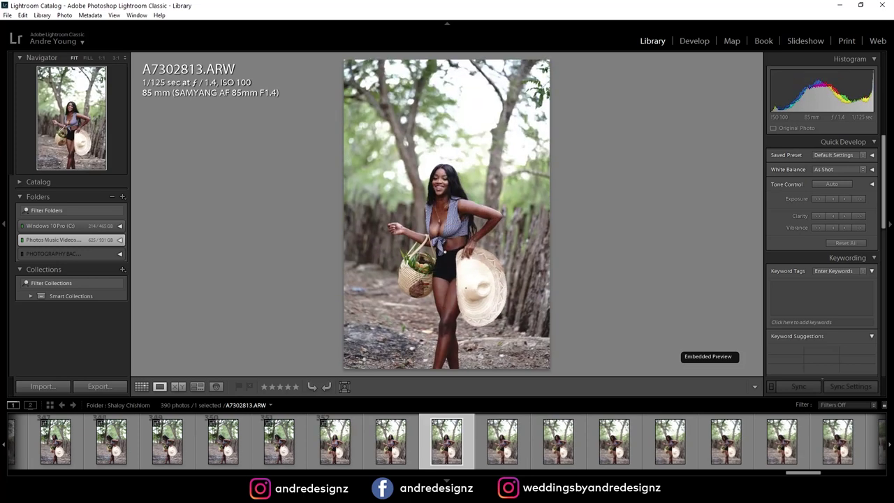
Step: Review the standing hat-and-basket photos along the fence from A7302813.ARW up to the first horse shot
key(Right)
key(Right)
key(Right)
key(Right)
key(Right)
key(Right)
key(Right)
key(Right)
key(Right)
key(Right)
key(Right)
key(Right)
key(Right)
key(Right)
key(Right)
key(Right)
key(Right)
key(Right)
key(Right)
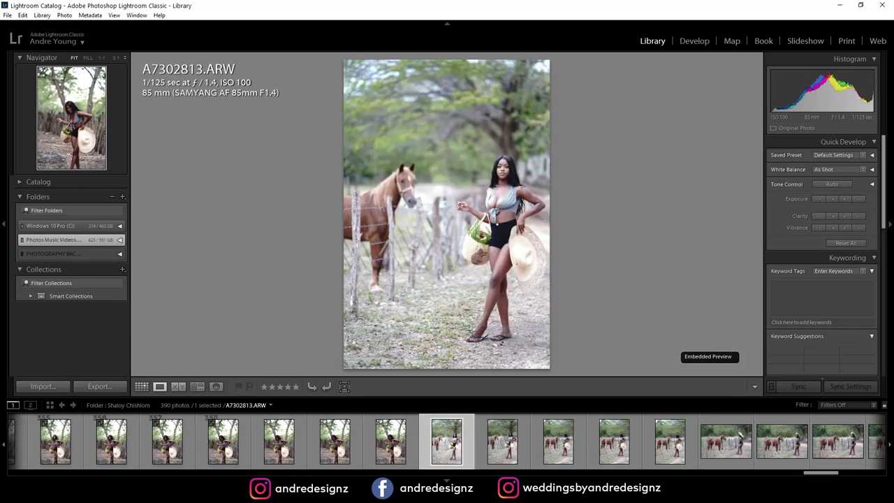
Step: Review the horse photos one by one, from the first portrait through A7302834.ARW to A7302840.ARW
key(Right)
key(Right)
key(Right)
key(Right)
key(Right)
key(Right)
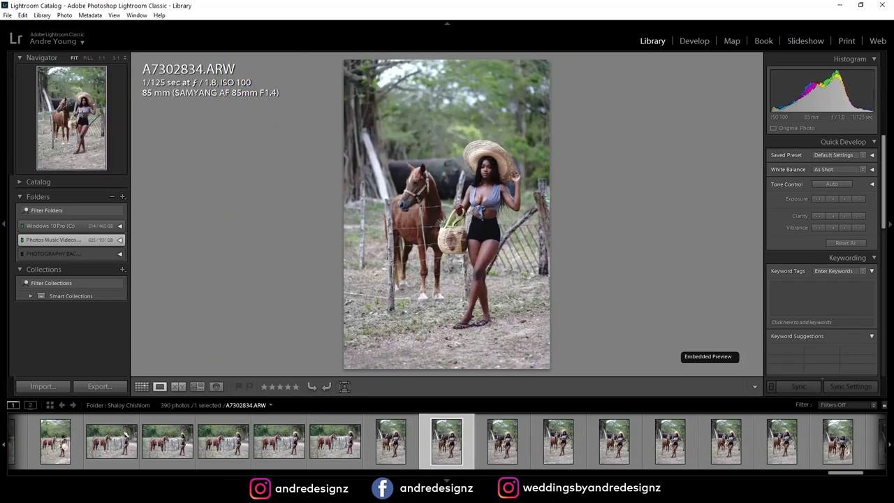
key(Right)
key(Right)
key(Right)
key(Right)
key(Right)
key(Right)
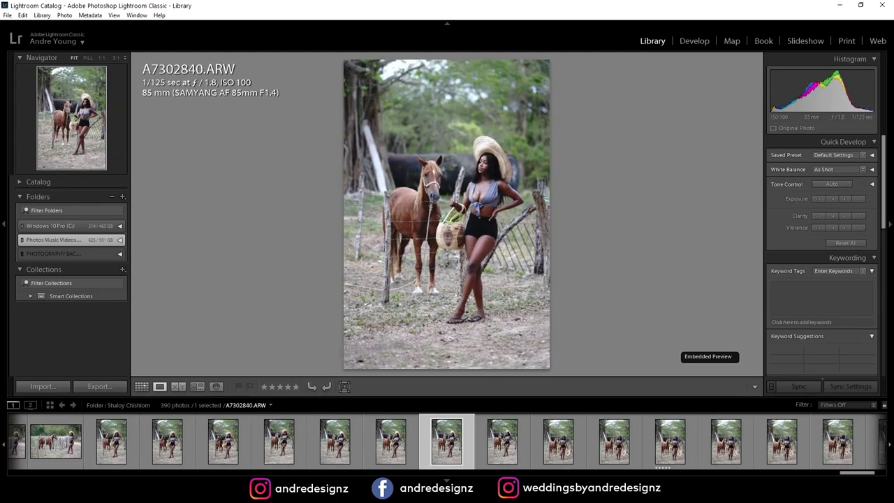
Step: Review the following horse portraits one by one, continuing to the frames where the hat is held down
key(Right)
key(Right)
key(Right)
key(Right)
key(Right)
key(Right)
key(Right)
key(Right)
key(Right)
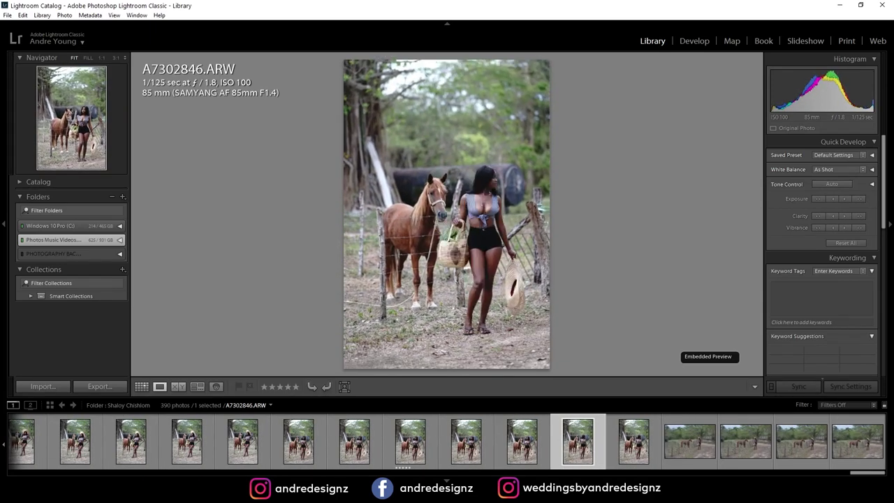
Step: Go back to the five-star horse portrait A7302845.ARW and examine it at 1:1 before restoring the fitted view
key(Left)
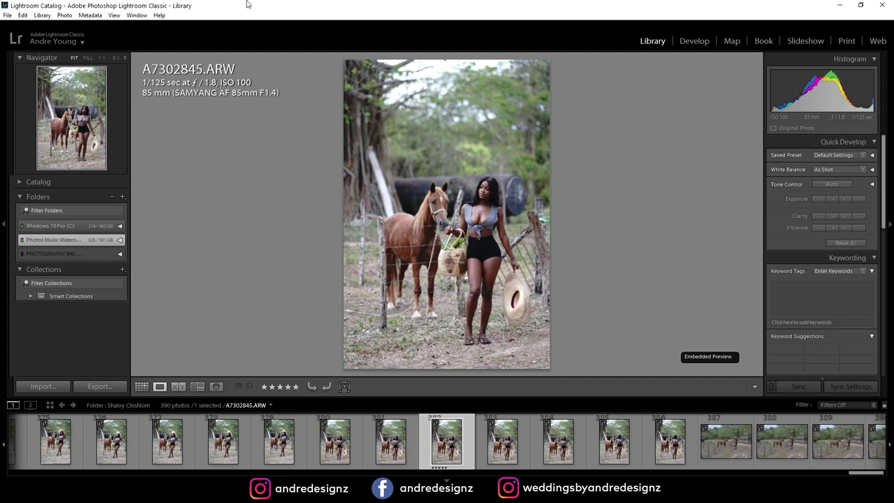
click(448, 235)
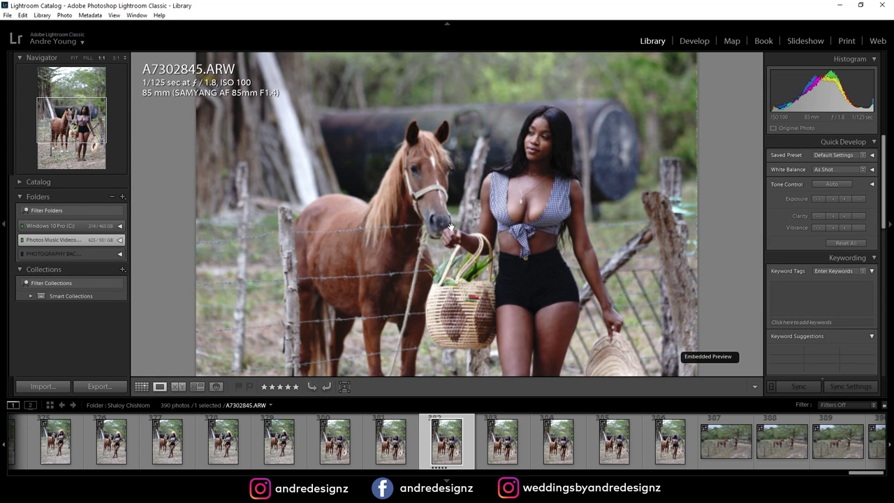
click(448, 230)
Step: Review the last horse portraits and the wide landscape frames at the end of the folder
key(Right)
key(Right)
key(Right)
key(Right)
key(Right)
key(Right)
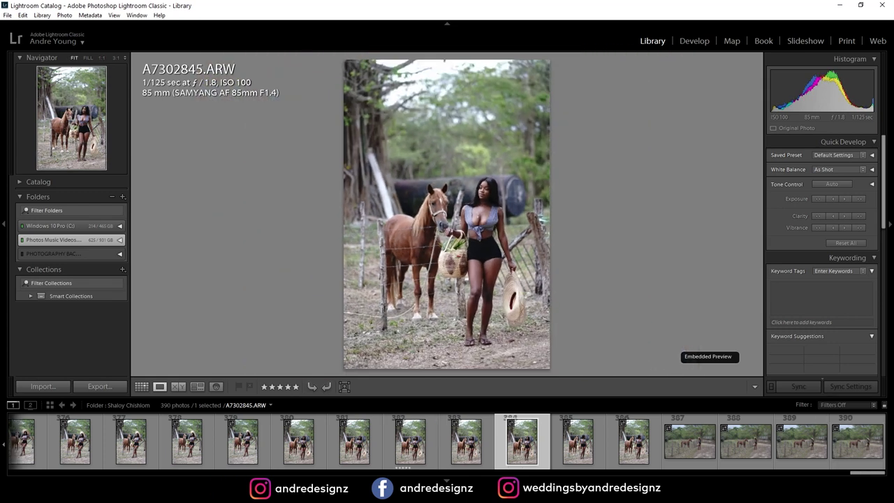
key(Right)
key(Right)
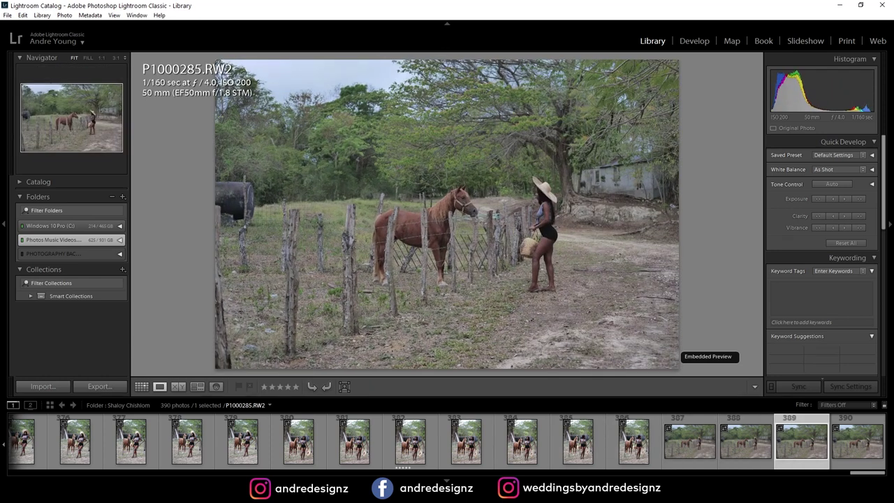
Step: Step back through the landscape horse frames to the five-star portrait A7302845.ARW
key(Left)
key(Left)
key(Left)
key(Left)
key(Left)
key(Left)
key(Left)
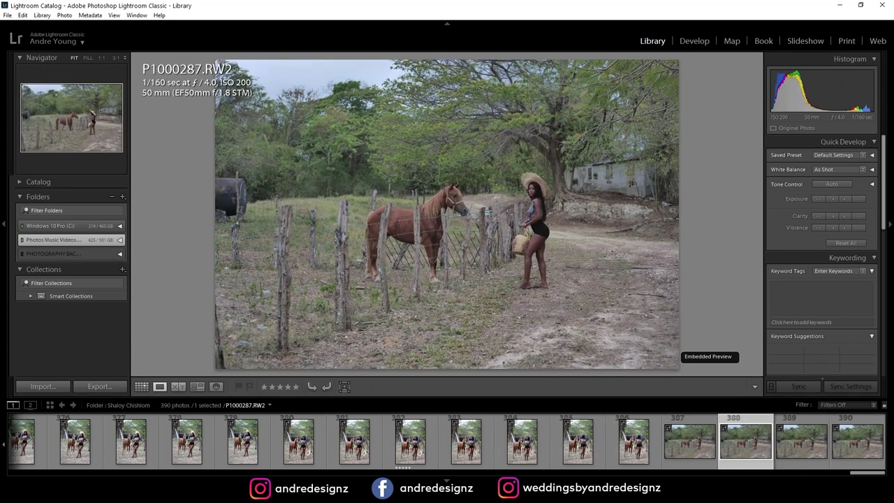
key(Left)
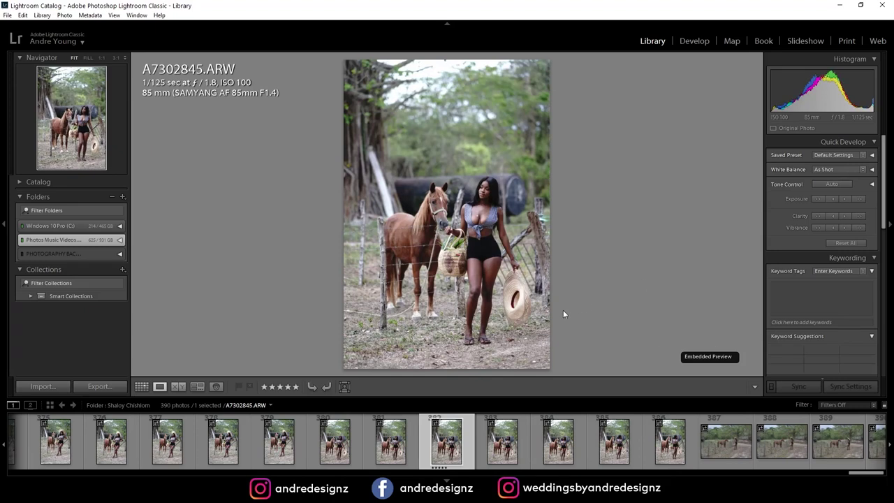
Step: Compare A7302845.ARW with its neighbouring horse portraits, going back as far as A7302842.ARW
key(Right)
key(Right)
key(Left)
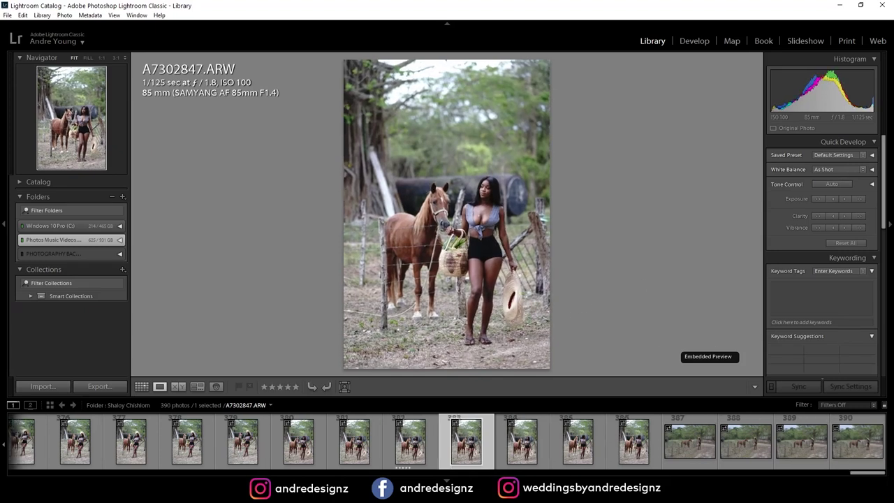
key(Left)
key(Left)
key(Left)
key(Left)
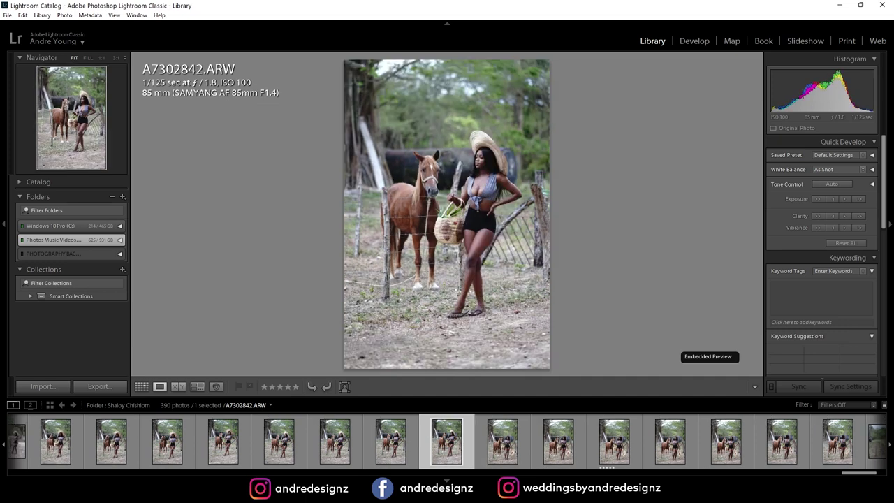
key(Right)
key(Right)
key(Right)
key(Right)
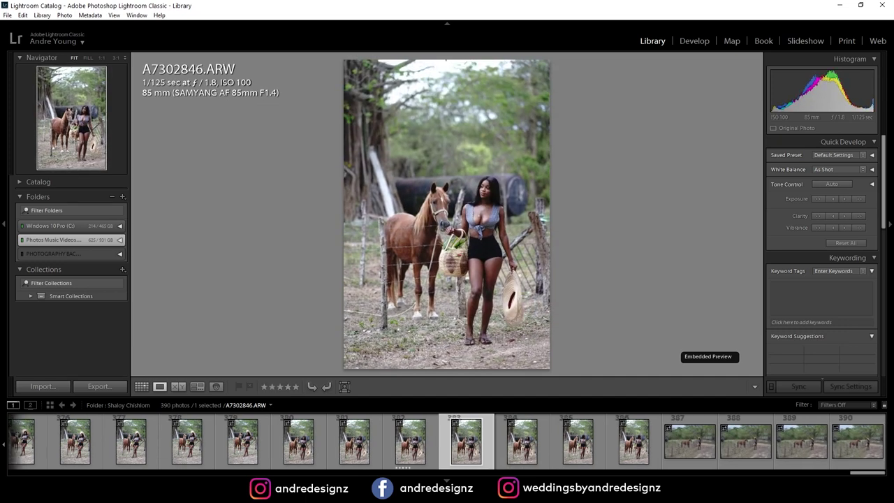
Step: Compare the similar horse portraits A7302846.ARW and A7302847.ARW by switching between them
key(Right)
key(Right)
key(Left)
key(Left)
key(Left)
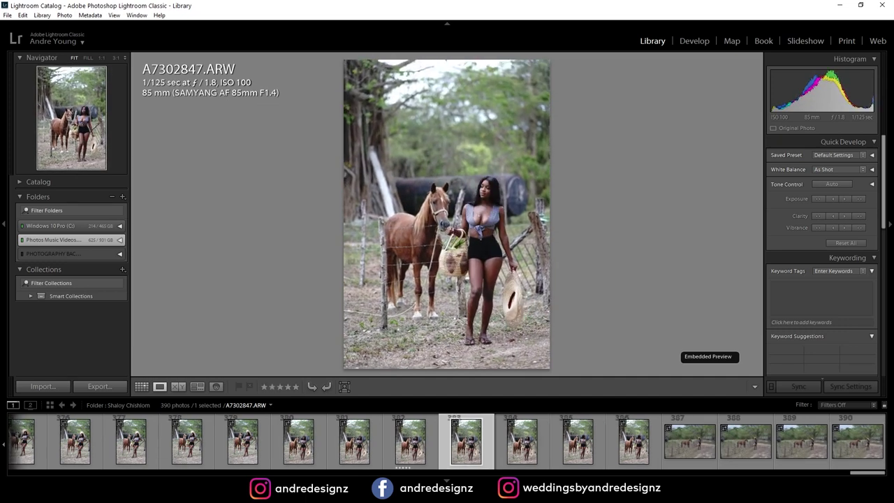
key(Right)
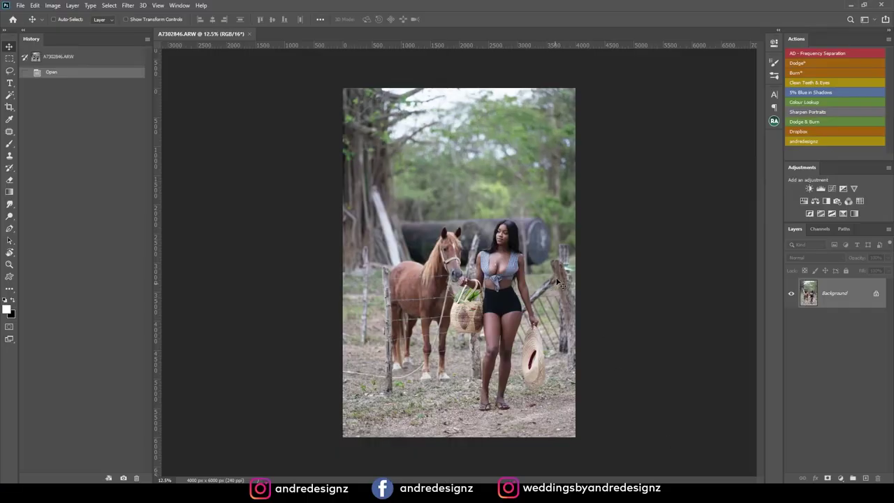
Step: Duplicate the Background layer of the horse portrait
scroll(437, 269, up, 17)
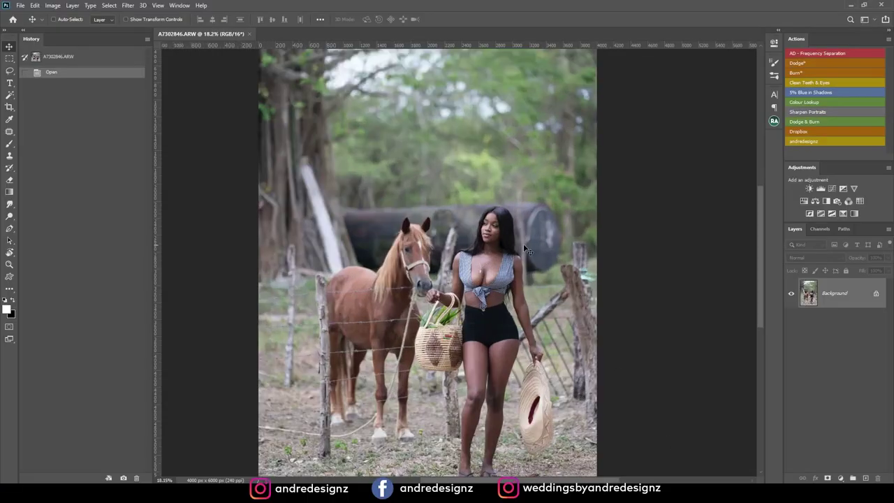
scroll(569, 169, up, 8)
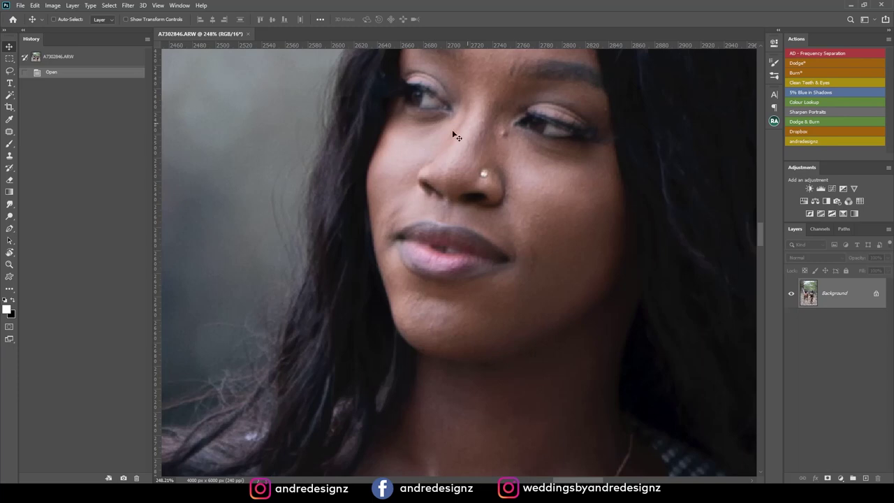
scroll(438, 183, down, 14)
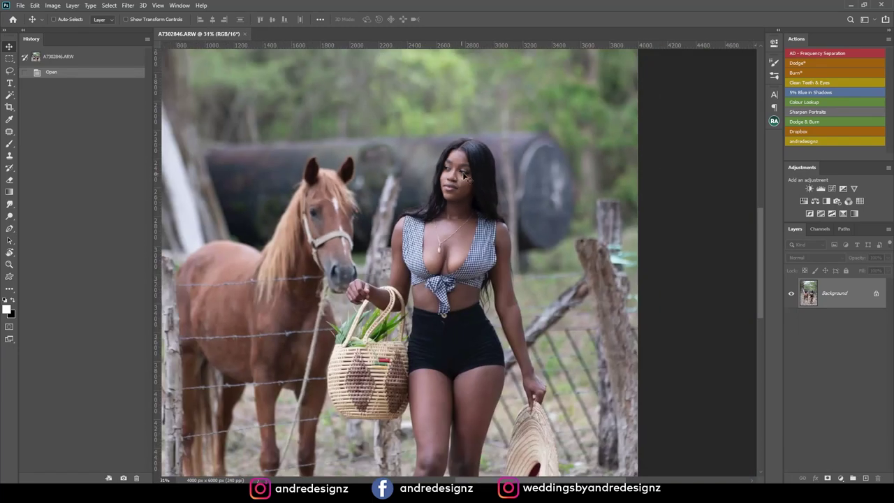
scroll(477, 188, down, 5)
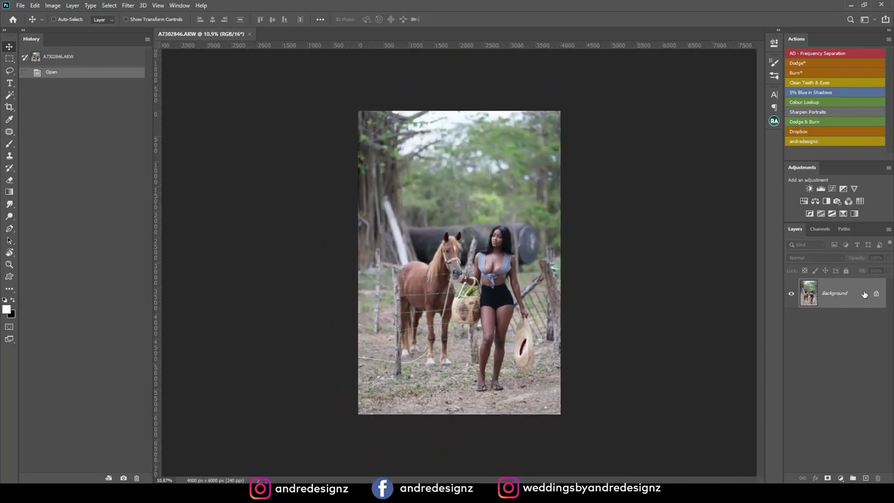
drag(863, 293, 866, 479)
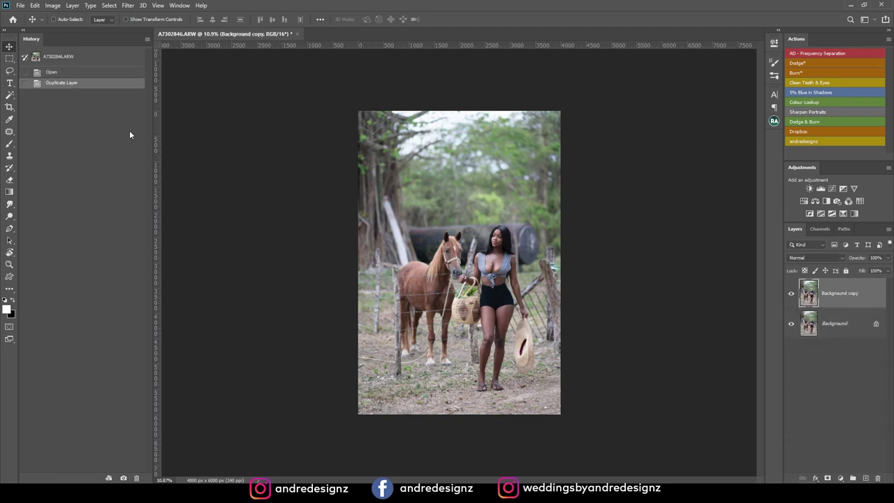
Step: Crop the image to the 4:5 (8:10) ratio, shifting the framing down to keep more ground below the feet
click(9, 107)
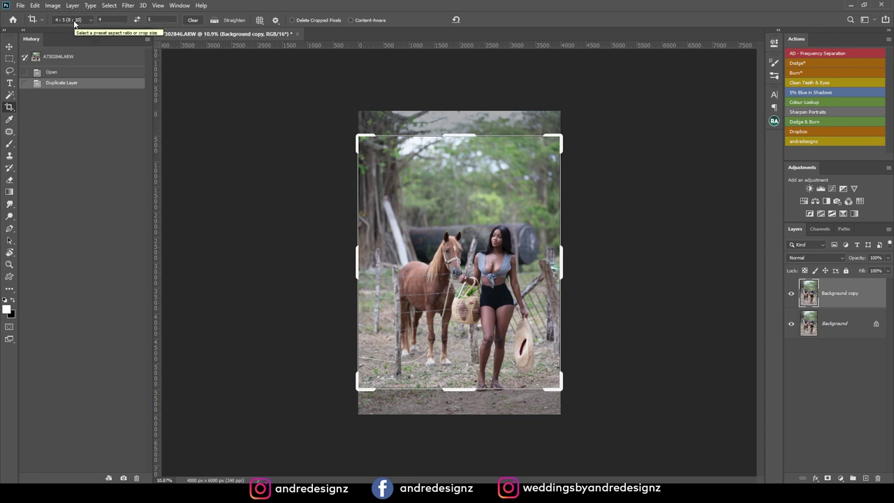
click(453, 196)
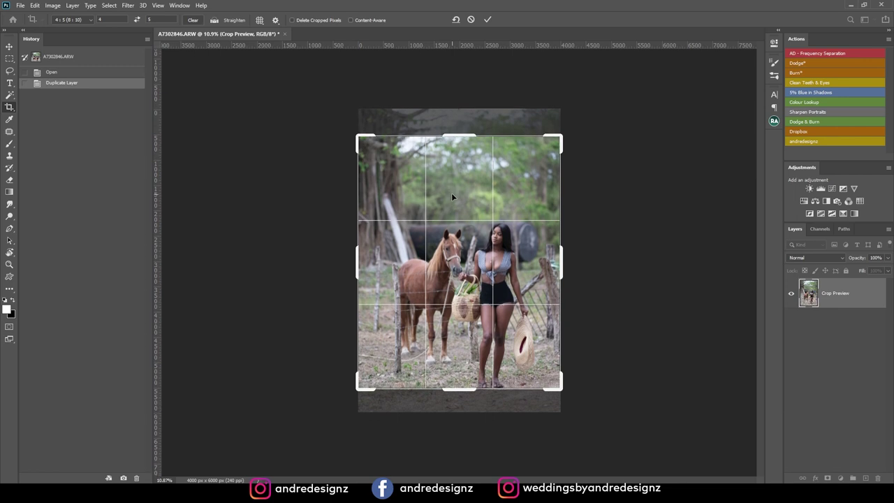
key(Up)
key(Up)
key(Up)
key(Up)
key(Up)
key(Up)
key(Up)
key(Up)
key(Up)
key(Up)
key(Up)
key(Up)
key(Up)
key(Up)
key(Up)
key(Up)
key(Up)
key(Up)
key(Up)
key(Up)
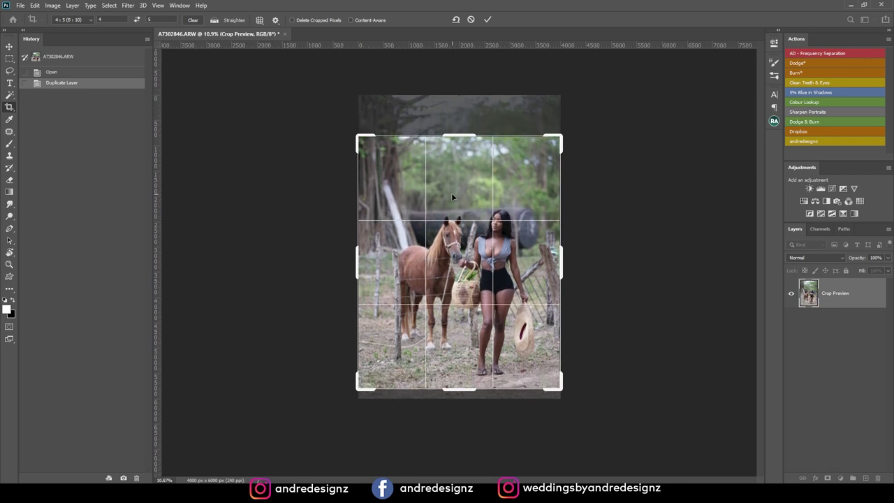
key(Return)
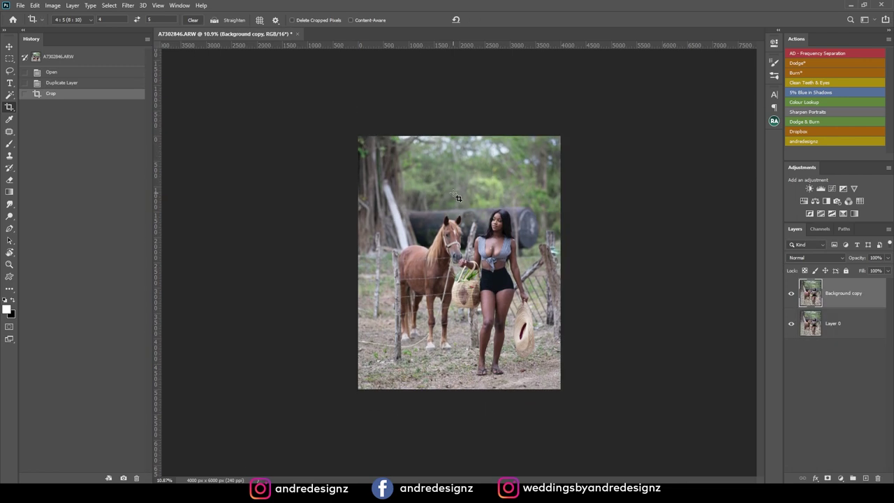
Step: Convert the Background copy layer to the locked Background and make Layer 0 above it active
scroll(642, 262, up, 2)
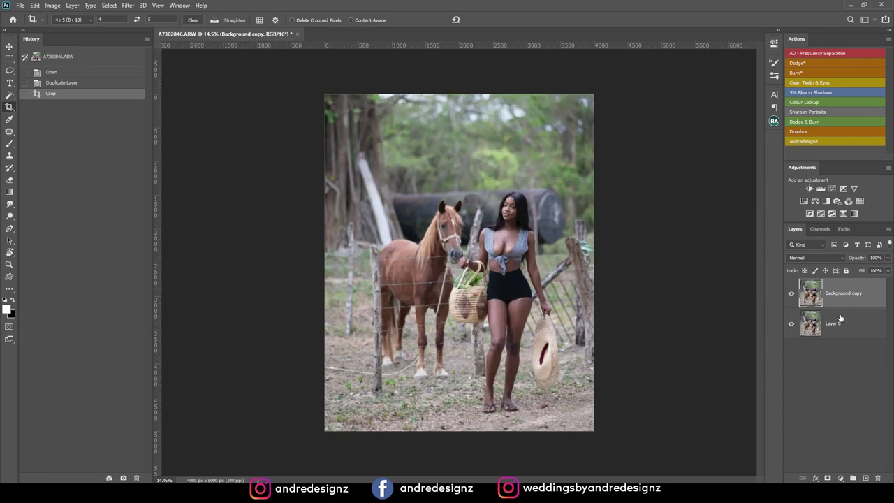
key(F2)
scroll(509, 215, up, 20)
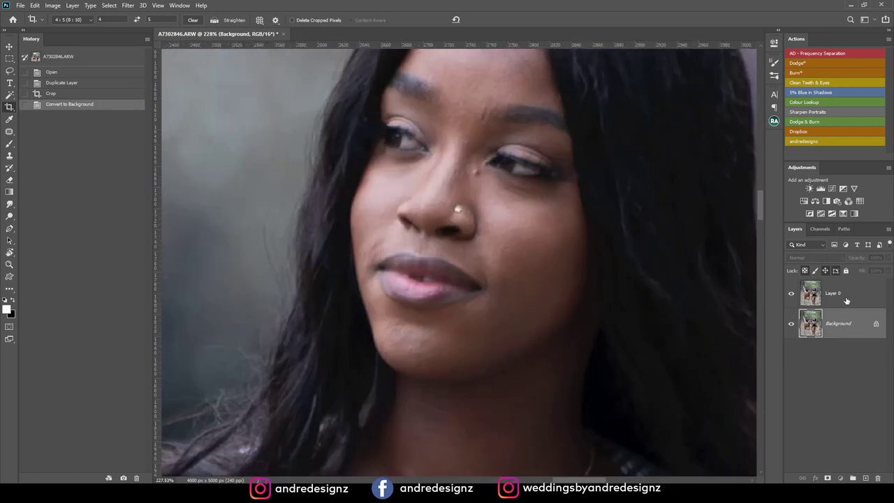
click(847, 301)
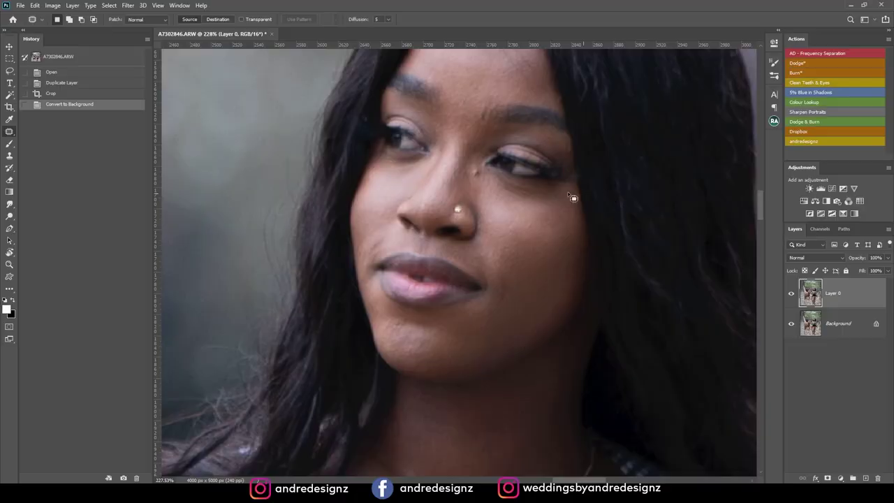
Step: Remove the small blemishes on the woman's cheek with the Patch tool on Layer 0
drag(505, 228, 512, 223)
mouse_move(509, 225)
mouse_down()
mouse_move(527, 236)
mouse_move(536, 223)
mouse_move(547, 255)
mouse_up()
key(ctrl+d)
key(ctrl+d)
drag(546, 256, 550, 269)
key(ctrl+d)
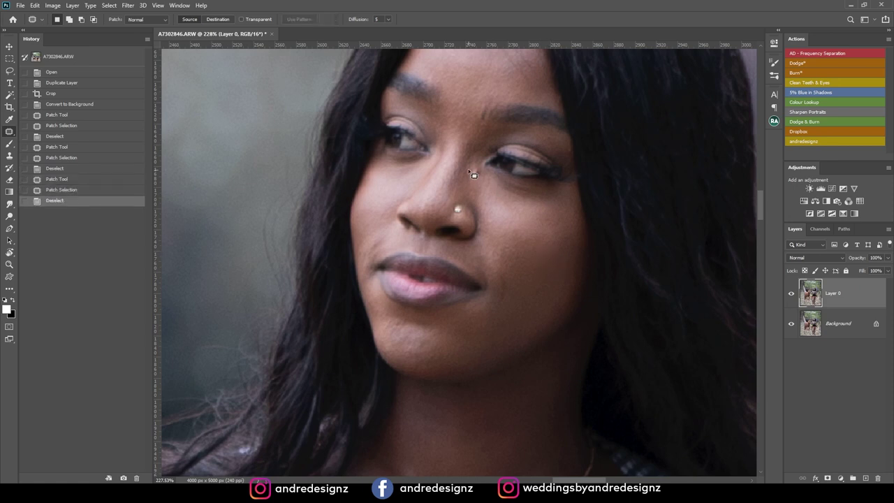
Step: Patch the spots between the nose bridge and the eye and on the cheek beside the nose
drag(482, 181, 472, 165)
mouse_move(474, 168)
mouse_down()
mouse_move(486, 189)
mouse_move(477, 172)
mouse_up()
key(ctrl+d)
key(ctrl+d)
mouse_move(478, 172)
mouse_down()
mouse_move(479, 163)
mouse_move(482, 182)
mouse_up()
mouse_move(481, 178)
mouse_down()
mouse_move(492, 221)
mouse_move(500, 223)
mouse_up()
key(ctrl+d)
mouse_move(496, 221)
mouse_down()
mouse_move(513, 248)
mouse_move(553, 138)
mouse_move(548, 66)
mouse_up()
key(ctrl+d)
Step: Patch the skin marks on the chest near the edge of the checked top
mouse_move(494, 360)
mouse_down()
mouse_move(470, 169)
mouse_move(440, 63)
mouse_up()
mouse_move(461, 134)
mouse_down()
mouse_move(482, 162)
mouse_move(475, 145)
mouse_move(488, 188)
mouse_up()
key(ctrl+d)
key(ctrl+d)
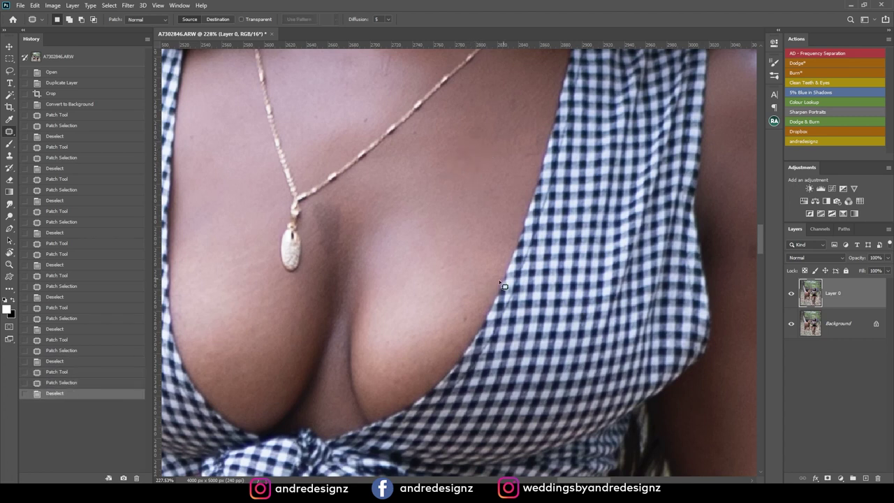
drag(462, 312, 430, 290)
key(ctrl+d)
Step: Patch the blemishes on the upper chest around the necklace
drag(374, 189, 578, 309)
drag(582, 254, 575, 249)
drag(573, 241, 577, 227)
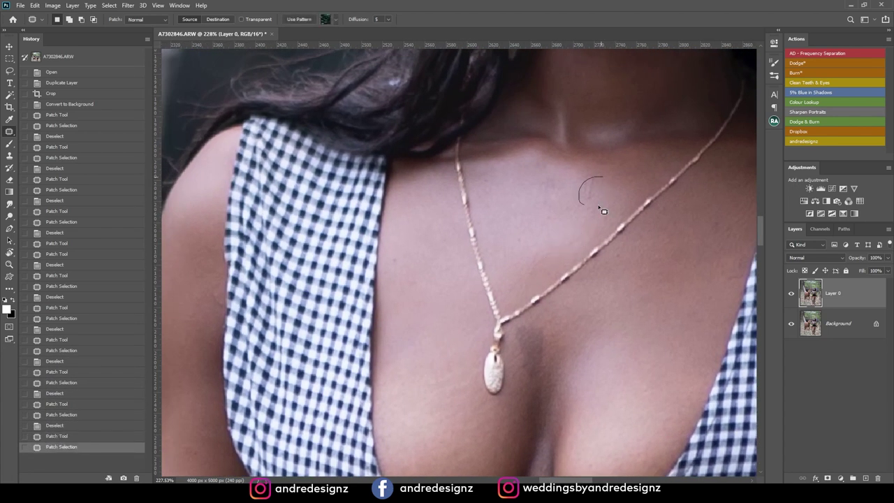
key(ctrl+d)
drag(613, 261, 624, 245)
drag(620, 254, 647, 272)
key(ctrl+d)
Step: Patch the skin marks below the chest and on towards the forearm on the hat side
drag(595, 300, 532, 91)
mouse_move(555, 349)
mouse_down()
mouse_move(497, 182)
mouse_move(447, 126)
mouse_up()
drag(517, 236, 522, 208)
drag(433, 199, 435, 201)
drag(452, 212, 484, 230)
key(ctrl+d)
drag(529, 245, 187, 86)
drag(329, 154, 466, 239)
drag(697, 337, 447, 201)
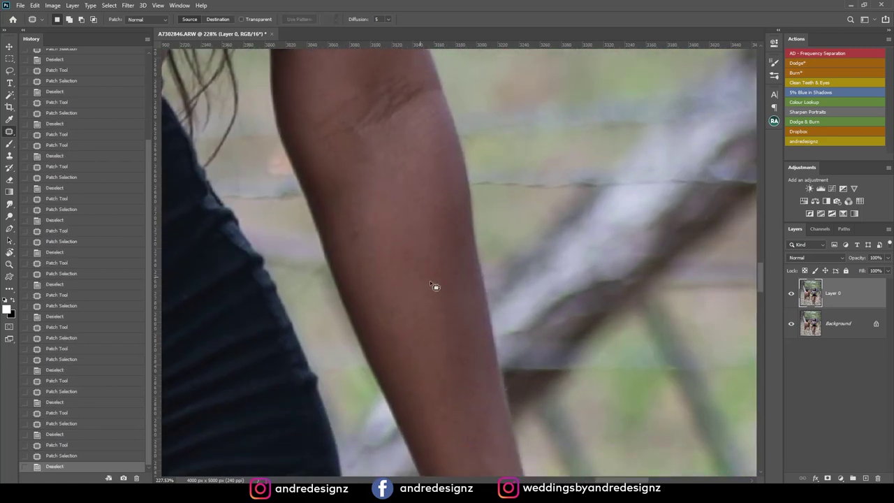
Step: Patch the uneven skin on the forearm just above the wrist of the hand holding the hat
scroll(469, 168, down, 5)
scroll(499, 173, left, 3)
scroll(498, 172, down, 2)
scroll(519, 201, right, 1)
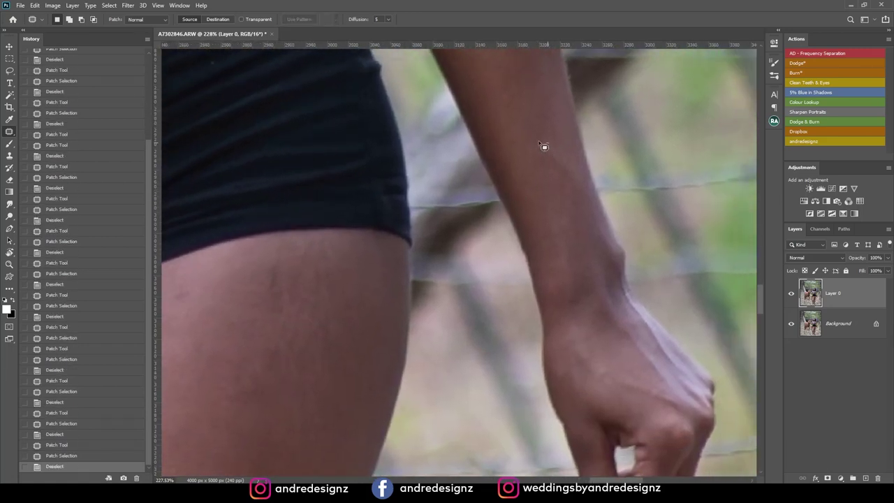
mouse_move(576, 170)
mouse_down()
mouse_move(588, 207)
mouse_move(586, 191)
mouse_move(559, 194)
mouse_up()
key(ctrl+d)
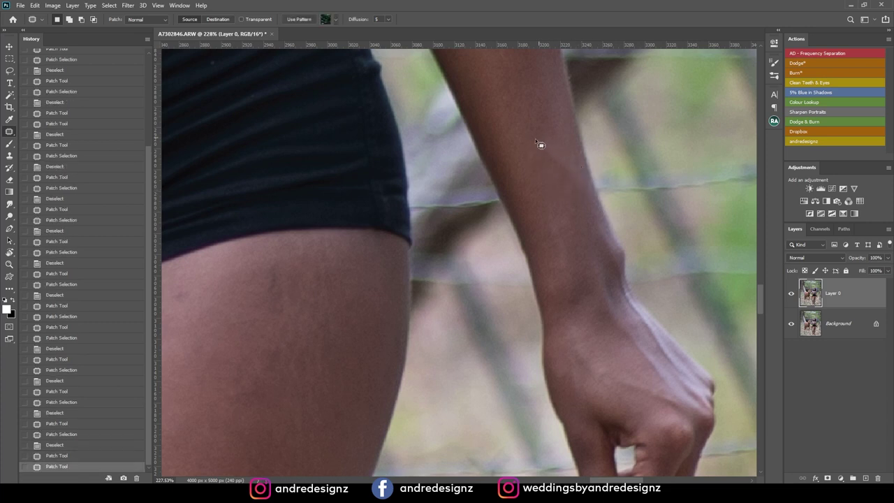
key(ctrl+d)
Step: Patch the dark marks on the upper thigh below the shorts on the hat side
drag(539, 240, 595, 140)
drag(350, 187, 455, 224)
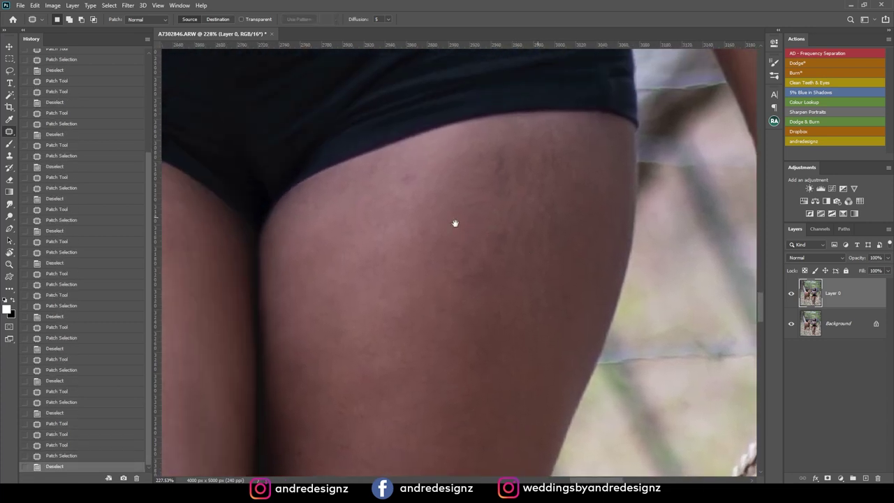
mouse_move(564, 161)
mouse_down()
mouse_move(597, 196)
mouse_move(568, 163)
mouse_up()
drag(576, 184, 550, 222)
key(ctrl+d)
mouse_move(485, 184)
mouse_down()
mouse_move(452, 203)
mouse_move(484, 187)
mouse_up()
mouse_move(471, 200)
mouse_down()
mouse_move(511, 239)
mouse_move(558, 172)
mouse_up()
click(514, 242)
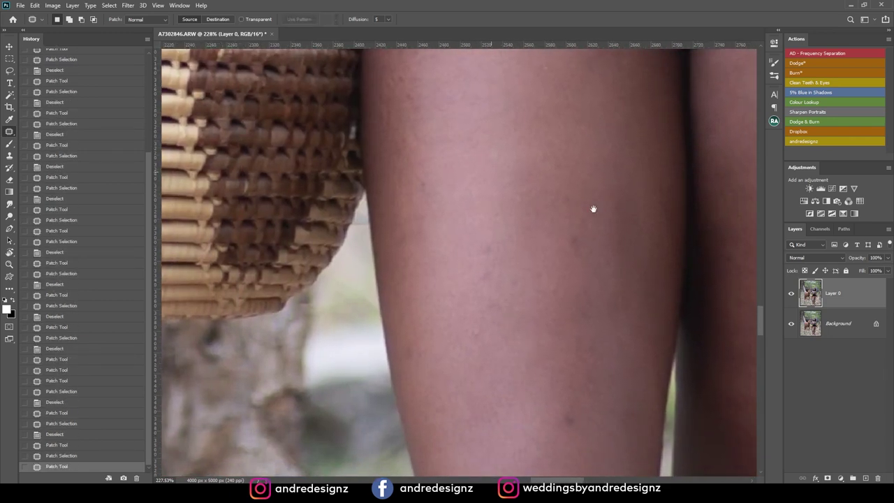
Step: Patch the spots on the thigh beside the woven basket
mouse_move(578, 231)
mouse_down()
mouse_move(572, 242)
mouse_move(580, 232)
mouse_up()
drag(591, 253, 599, 290)
mouse_move(595, 280)
mouse_down()
mouse_move(555, 154)
mouse_move(564, 241)
mouse_up()
key(ctrl+d)
mouse_move(581, 323)
mouse_down()
mouse_move(503, 195)
mouse_move(477, 175)
mouse_move(489, 187)
mouse_up()
click(498, 216)
drag(517, 146, 323, 184)
mouse_move(475, 166)
mouse_down()
mouse_move(457, 263)
mouse_move(450, 258)
mouse_up()
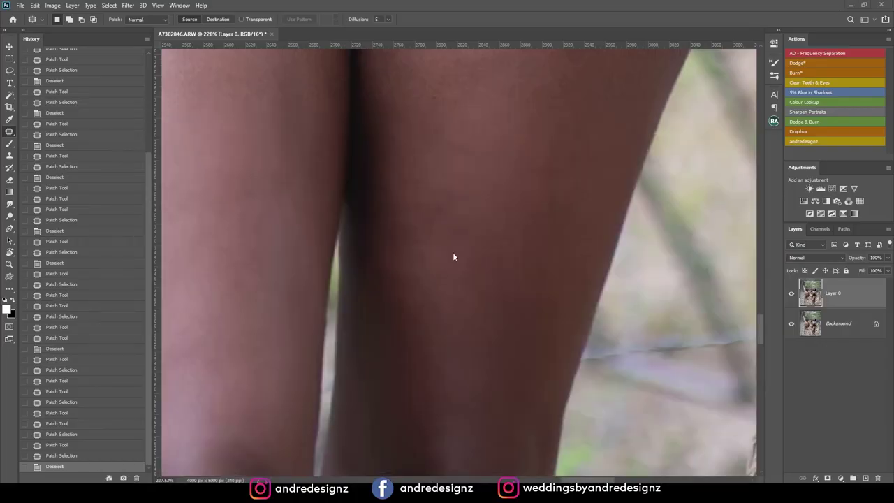
Step: Patch the marks on the shin of the leg nearest the tree trunk, up to just below the knee
scroll(508, 211, down, 5)
scroll(509, 210, down, 2)
scroll(452, 303, up, 6)
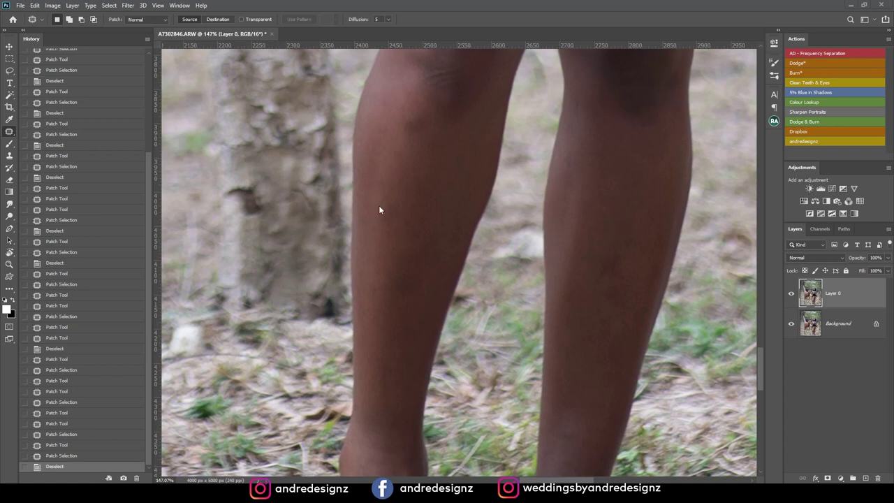
mouse_move(369, 204)
mouse_down()
mouse_move(384, 206)
mouse_move(391, 236)
mouse_move(422, 232)
mouse_move(424, 253)
mouse_up()
key(ctrl+d)
key(ctrl+d)
drag(401, 208, 412, 195)
click(440, 159)
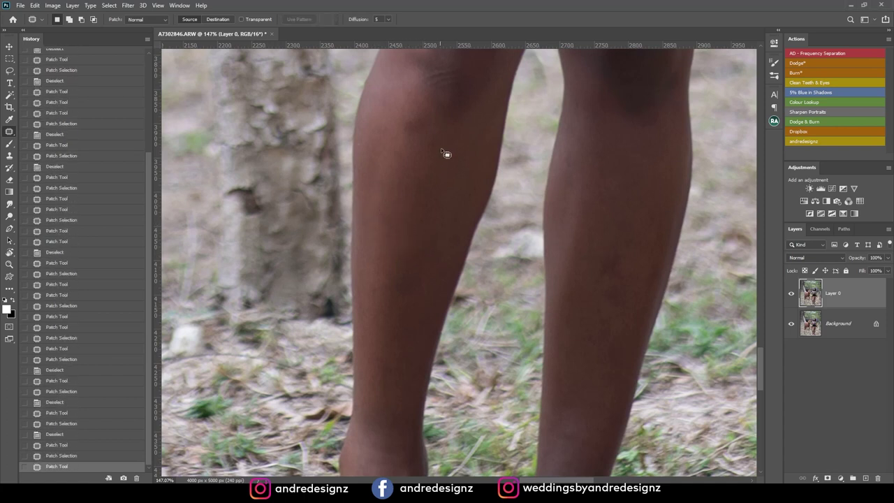
drag(393, 122, 414, 120)
drag(407, 128, 426, 157)
click(427, 157)
Step: Patch the creases and marks around the knee of the leg nearest the tree trunk
mouse_move(479, 132)
mouse_down()
mouse_move(469, 147)
mouse_move(463, 269)
mouse_up()
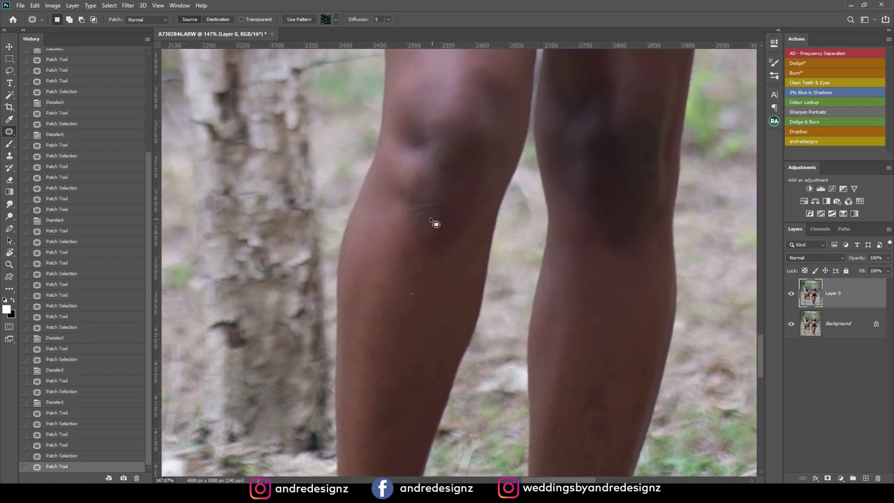
drag(470, 207, 431, 200)
drag(447, 211, 450, 267)
key(ctrl+d)
mouse_move(442, 160)
mouse_down()
mouse_move(455, 155)
mouse_move(457, 217)
mouse_up()
click(470, 245)
mouse_move(474, 254)
mouse_down()
mouse_move(444, 205)
mouse_move(431, 257)
mouse_up()
Step: Patch the remaining marks on the legs, working down towards the feet
mouse_move(487, 114)
mouse_down()
mouse_move(499, 166)
mouse_move(489, 167)
mouse_up()
key(ctrl+d)
key(ctrl+d)
drag(484, 173, 477, 213)
drag(476, 215, 466, 247)
key(ctrl+d)
mouse_move(432, 271)
mouse_down()
mouse_move(417, 281)
mouse_move(448, 244)
mouse_up()
click(288, 331)
drag(289, 331, 398, 246)
Step: Try to patch out the raised vein and the surrounding marks on the foot and ankle nearest the tree trunk
drag(391, 334, 371, 327)
drag(407, 305, 384, 303)
key(ctrl+d)
mouse_move(413, 253)
mouse_down()
mouse_move(409, 293)
mouse_move(401, 292)
mouse_up()
mouse_move(442, 271)
mouse_down()
mouse_move(423, 257)
mouse_move(420, 284)
mouse_move(424, 242)
mouse_up()
key(ctrl+d)
key(ctrl+d)
drag(425, 316, 422, 322)
key(ctrl+d)
drag(378, 290, 382, 295)
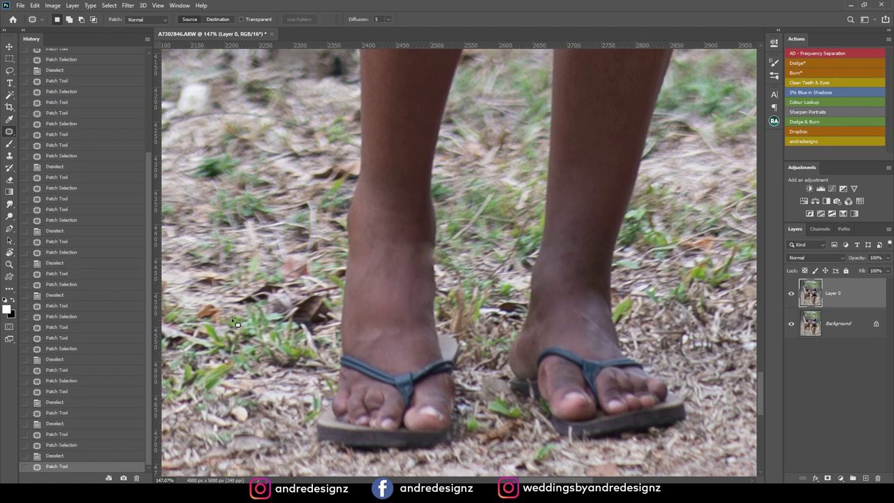
Step: Revert the foot patches to the outlined vein and patch it with skin from the lower leg above
click(86, 413)
click(83, 391)
click(84, 369)
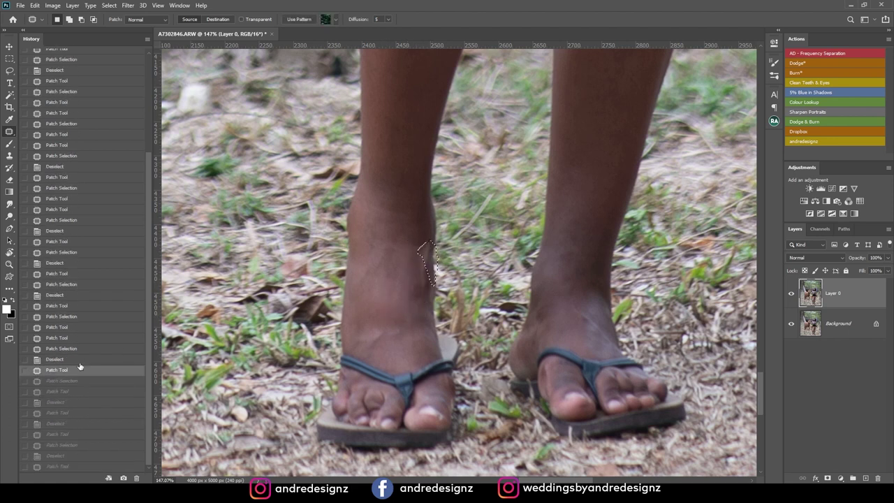
click(83, 338)
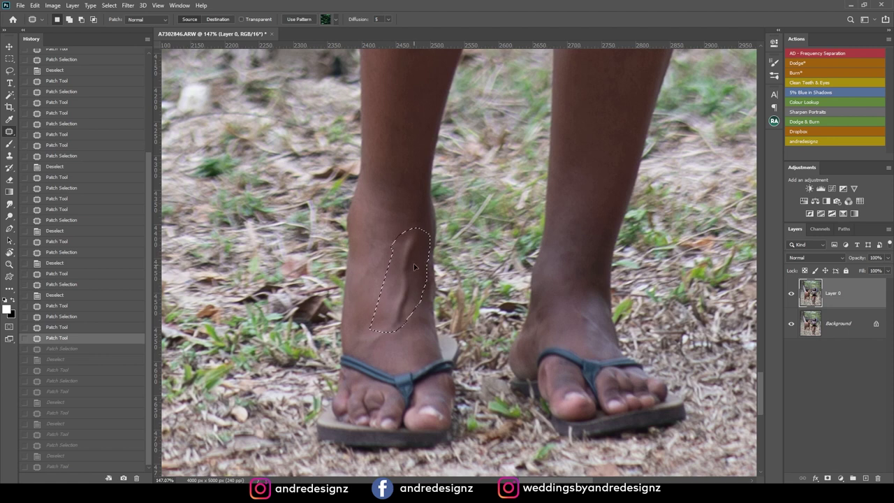
drag(414, 267, 409, 152)
key(ctrl+d)
Step: Patch the skin marks on the other foot and ankle
drag(604, 252, 407, 220)
mouse_move(377, 288)
mouse_down()
mouse_move(407, 295)
mouse_move(384, 268)
mouse_up()
click(399, 241)
Step: Patch the small dark spots along the outer edge of the thigh next to the basket, below the shorts
mouse_move(447, 150)
mouse_down()
mouse_move(427, 229)
mouse_move(437, 363)
mouse_up()
drag(426, 129, 479, 371)
drag(473, 119, 489, 238)
scroll(488, 237, up, 15)
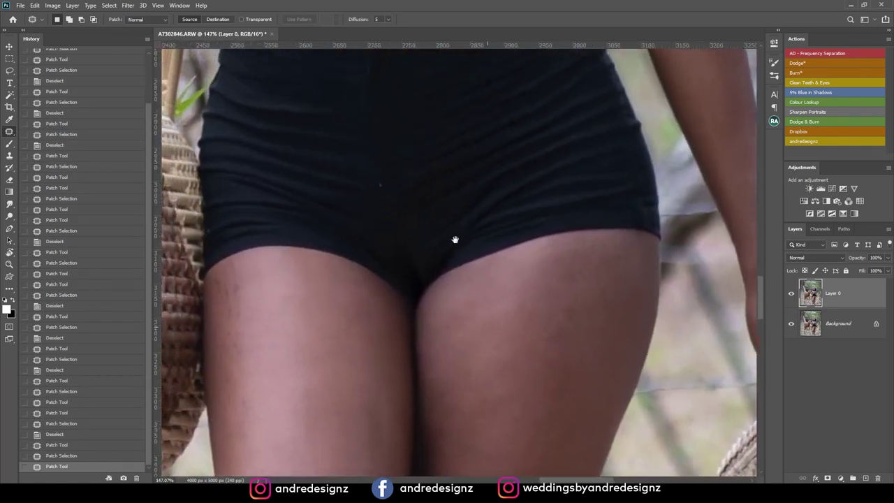
scroll(489, 209, left, 2)
scroll(500, 152, down, 5)
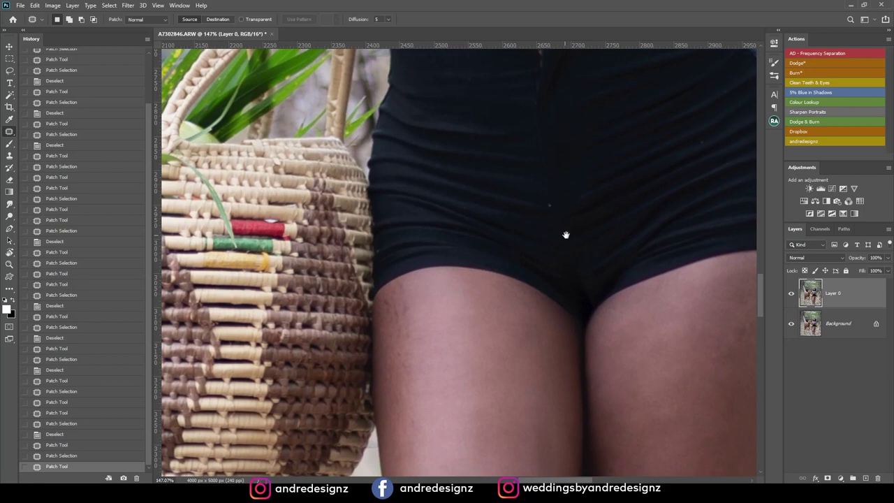
scroll(565, 235, left, 2)
scroll(524, 210, left, 2)
scroll(489, 202, down, 1)
drag(464, 189, 495, 211)
drag(508, 358, 508, 358)
key(ctrl+d)
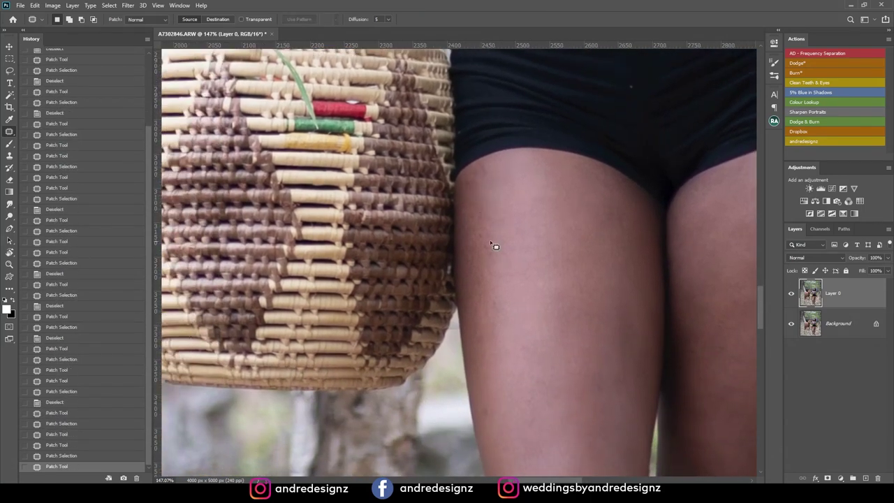
drag(500, 259, 484, 227)
drag(489, 248, 513, 299)
key(ctrl+d)
Step: Patch the remaining marks on the thigh on the hat side
drag(597, 256, 429, 183)
drag(481, 246, 310, 210)
drag(481, 226, 464, 219)
mouse_move(429, 201)
mouse_down()
mouse_move(407, 223)
mouse_move(429, 202)
mouse_up()
drag(431, 220, 415, 270)
click(442, 218)
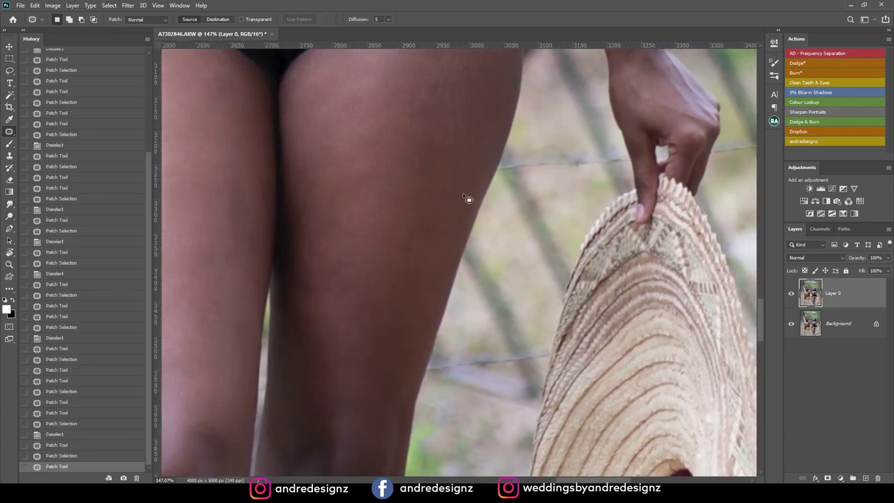
Step: Patch the marks on the back of the hand and the wrist holding the hat
key(ctrl+d)
drag(437, 199, 513, 369)
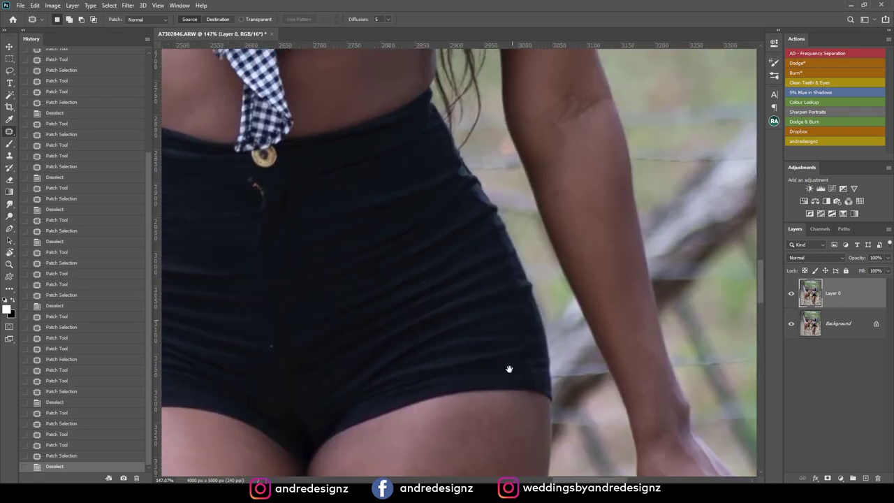
drag(417, 230, 462, 164)
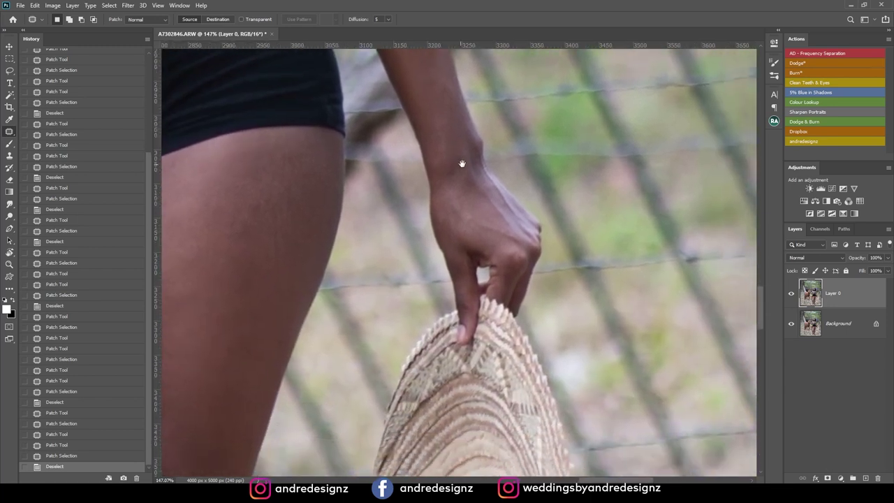
mouse_move(516, 239)
mouse_down()
mouse_move(479, 218)
mouse_move(491, 207)
mouse_up()
key(ctrl+d)
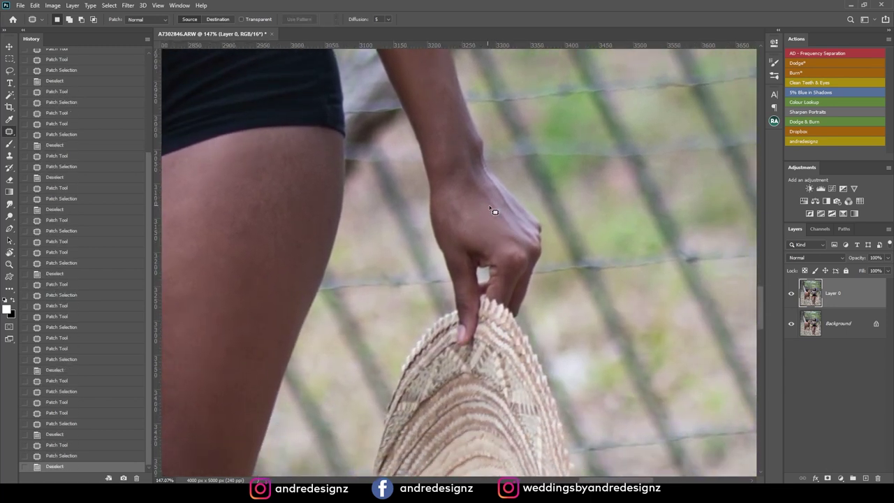
drag(476, 170, 474, 178)
mouse_move(471, 172)
mouse_down()
mouse_move(485, 201)
mouse_move(513, 216)
mouse_move(495, 232)
mouse_move(468, 181)
mouse_move(515, 218)
mouse_move(498, 236)
mouse_move(487, 206)
mouse_move(517, 222)
mouse_up()
key(ctrl+d)
key(ctrl+d)
key(ctrl+d)
Step: Patch the skin marks on the forearm above the hand that holds the hat
drag(458, 194, 531, 325)
mouse_move(519, 205)
mouse_down()
mouse_move(526, 238)
mouse_move(523, 211)
mouse_up()
mouse_move(520, 222)
mouse_down()
mouse_move(529, 264)
mouse_move(529, 221)
mouse_move(505, 184)
mouse_up()
key(ctrl+d)
key(ctrl+d)
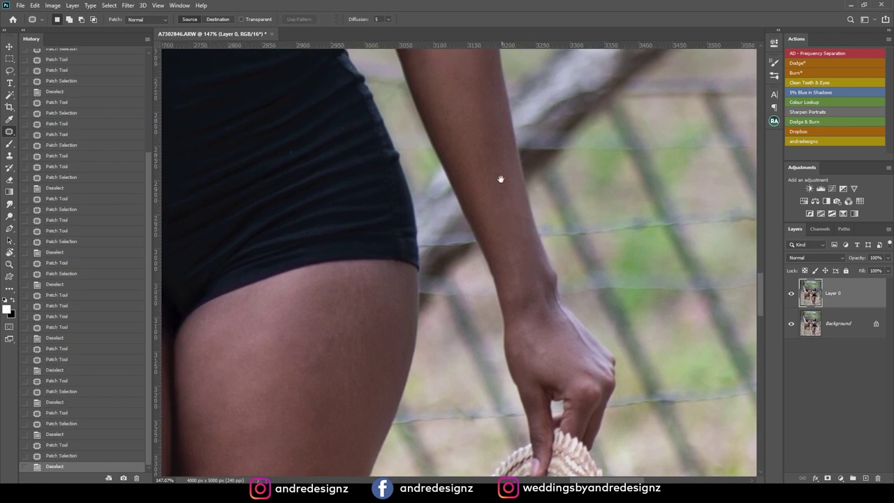
Step: Patch the marks around the elbow of the arm on the hat side
scroll(517, 245, up, 5)
scroll(517, 244, left, 4)
drag(556, 287, 566, 269)
mouse_move(564, 280)
mouse_down()
mouse_move(601, 319)
mouse_move(547, 286)
mouse_up()
key(ctrl+d)
drag(543, 294, 567, 314)
key(ctrl+d)
Step: Remove the necklace by patching the pendant and both chain strands with clean chest skin
drag(544, 222, 587, 333)
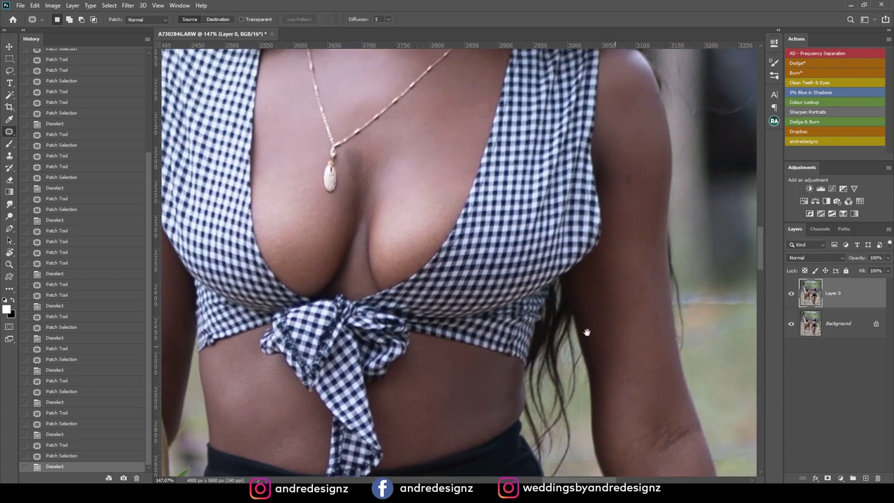
drag(426, 256, 405, 302)
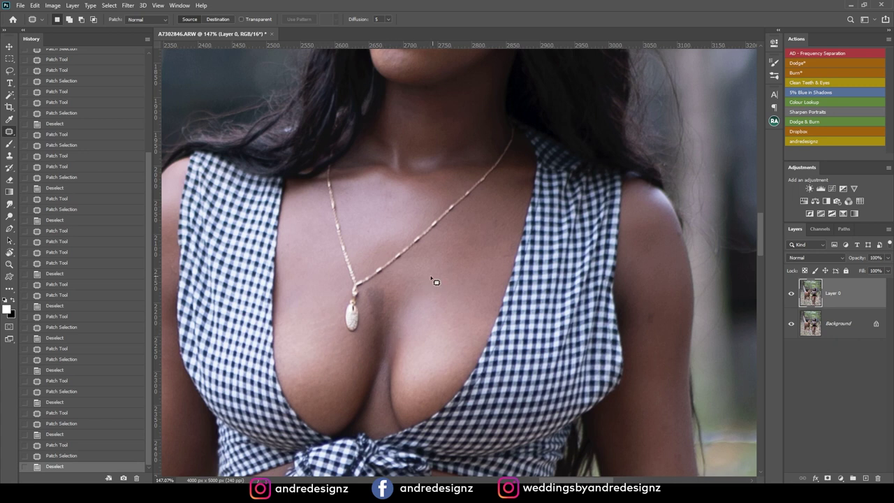
mouse_move(336, 167)
mouse_down()
mouse_move(325, 199)
mouse_move(334, 237)
mouse_move(351, 289)
mouse_move(364, 285)
mouse_move(362, 278)
mouse_move(324, 306)
mouse_up()
key(ctrl+d)
mouse_move(358, 269)
mouse_down()
mouse_move(392, 280)
mouse_move(478, 222)
mouse_up()
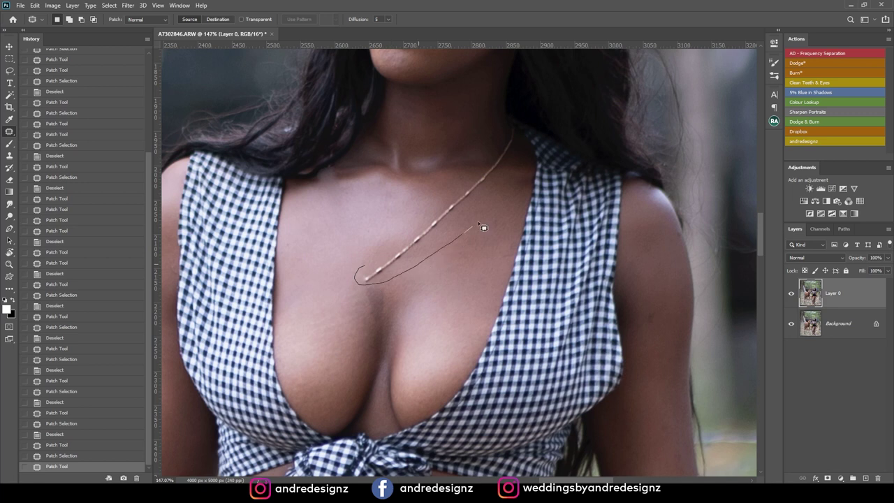
drag(518, 166, 517, 138)
key(ctrl+d)
mouse_move(363, 268)
mouse_down()
mouse_move(368, 284)
mouse_move(447, 250)
mouse_up()
mouse_move(521, 152)
mouse_down()
mouse_move(510, 125)
mouse_move(468, 184)
mouse_move(364, 260)
mouse_up()
drag(450, 228, 419, 219)
key(ctrl+d)
Step: Patch the leftover chain traces and spots on the chest beside the shirt strap on the hat side
mouse_move(488, 180)
mouse_down()
mouse_move(447, 211)
mouse_move(468, 249)
mouse_move(457, 226)
mouse_up()
key(ctrl+d)
drag(497, 198, 486, 184)
mouse_move(482, 195)
mouse_down()
mouse_move(493, 218)
mouse_move(491, 190)
mouse_up()
click(493, 217)
drag(485, 200, 478, 212)
click(503, 210)
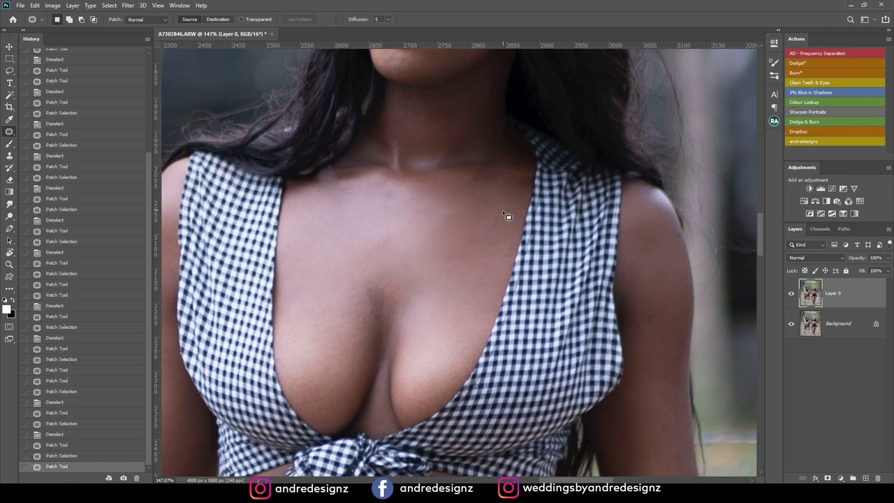
key(ctrl+d)
drag(496, 266, 512, 247)
Step: Patch the small dark spots on the upper arm on the hat side
mouse_move(503, 261)
mouse_down()
mouse_move(489, 271)
mouse_move(349, 172)
mouse_up()
click(481, 262)
mouse_move(494, 232)
mouse_down()
mouse_move(405, 181)
mouse_move(439, 188)
mouse_move(451, 209)
mouse_up()
drag(443, 269, 456, 296)
mouse_move(455, 297)
mouse_down()
mouse_move(444, 312)
mouse_move(455, 319)
mouse_move(453, 355)
mouse_up()
click(459, 306)
Step: Patch the marks on the upper arm on the basket side, next to the shirt
mouse_move(417, 293)
mouse_down()
mouse_move(400, 296)
mouse_move(426, 330)
mouse_move(607, 312)
mouse_up()
click(462, 351)
drag(287, 243, 477, 314)
drag(495, 279, 445, 224)
drag(408, 355, 464, 186)
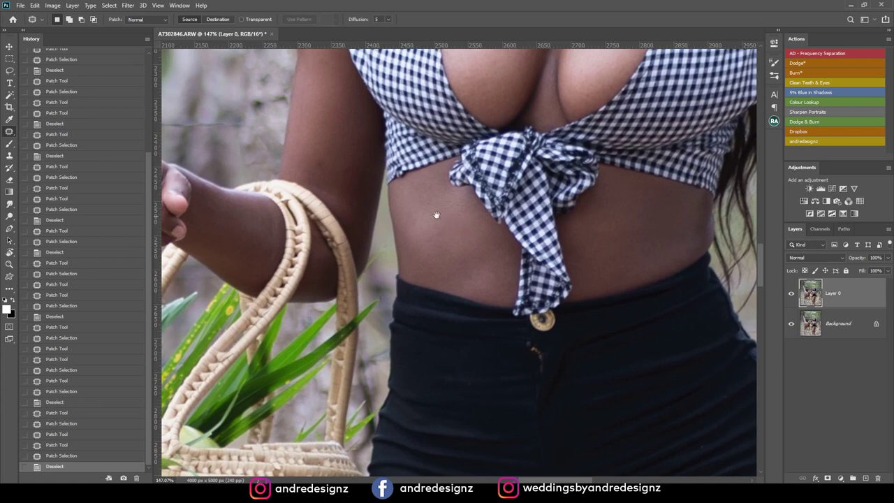
drag(344, 168, 368, 148)
drag(355, 163, 354, 134)
click(357, 131)
Step: Patch the small marks at the base of the neck along the collarbone
mouse_move(401, 102)
mouse_down()
mouse_move(547, 198)
mouse_move(527, 179)
mouse_up()
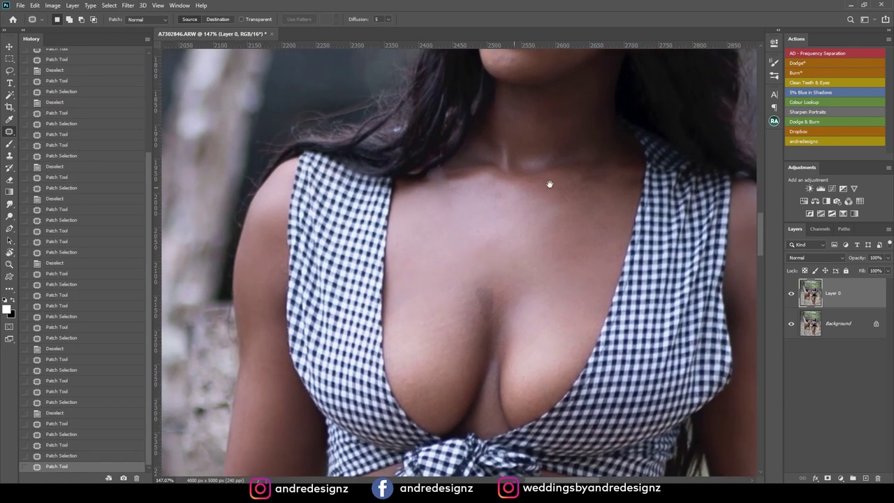
scroll(528, 179, down, 1)
scroll(527, 178, right, 2)
key(ctrl+d)
mouse_move(401, 153)
mouse_down()
mouse_move(400, 164)
mouse_move(402, 155)
mouse_up()
mouse_move(386, 159)
mouse_down()
mouse_move(369, 163)
mouse_move(415, 151)
mouse_move(441, 166)
mouse_move(421, 153)
mouse_up()
key(ctrl+d)
mouse_move(423, 155)
mouse_down()
mouse_move(439, 156)
mouse_move(489, 191)
mouse_move(412, 189)
mouse_up()
key(ctrl+d)
key(ctrl+d)
Step: Patch the remaining marks on the upper chest below the collarbone
mouse_move(425, 235)
mouse_down()
mouse_move(425, 252)
mouse_move(413, 232)
mouse_up()
mouse_move(407, 218)
mouse_down()
mouse_move(376, 235)
mouse_move(397, 231)
mouse_up()
drag(390, 229, 407, 251)
key(ctrl+d)
Step: Patch the mark on the forehead near the hairline and clear the selection
drag(438, 220, 514, 332)
mouse_move(439, 172)
mouse_down()
mouse_move(487, 242)
mouse_move(468, 284)
mouse_up()
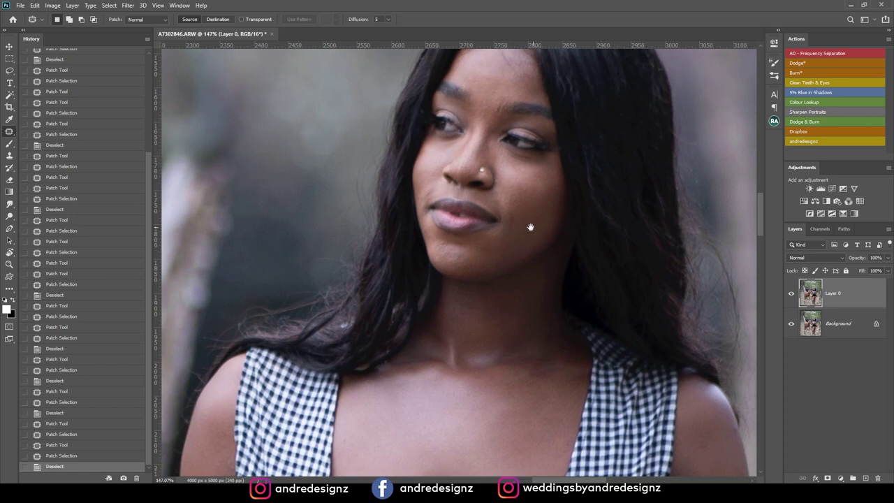
drag(530, 223, 545, 326)
mouse_move(541, 137)
mouse_down()
mouse_move(532, 142)
mouse_move(559, 179)
mouse_move(544, 181)
mouse_move(556, 180)
mouse_move(547, 160)
mouse_move(565, 168)
mouse_move(523, 174)
mouse_up()
key(ctrl+d)
key(ctrl+d)
Step: Check the whole retouched photo and duplicate Layer 0
drag(430, 340, 437, 66)
drag(552, 424, 370, 55)
drag(286, 116, 609, 307)
scroll(609, 311, down, 6)
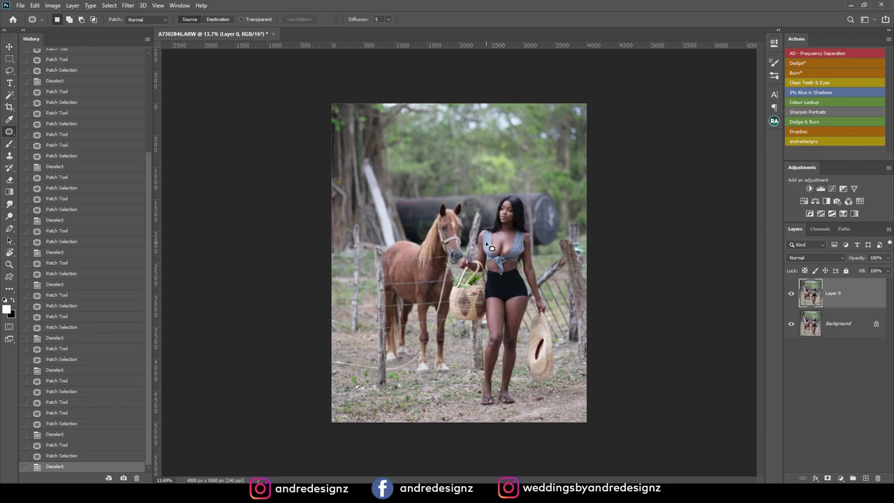
scroll(507, 233, up, 1)
scroll(508, 233, down, 1)
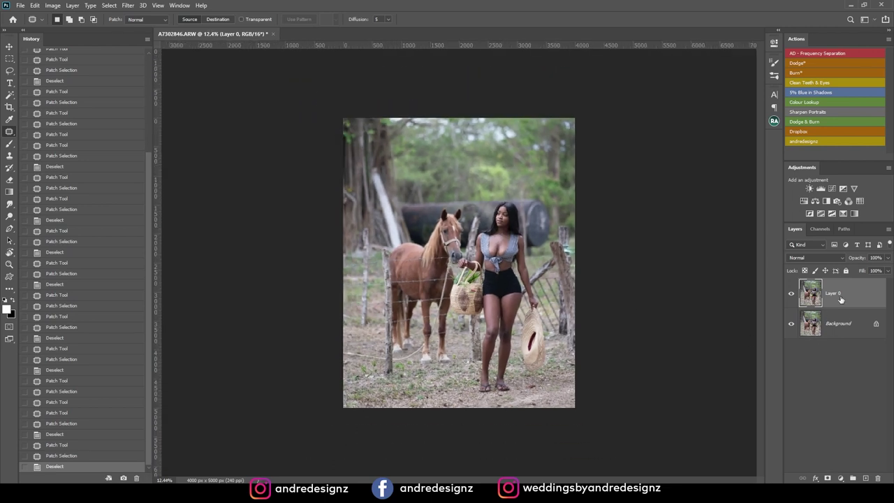
key(ctrl+j)
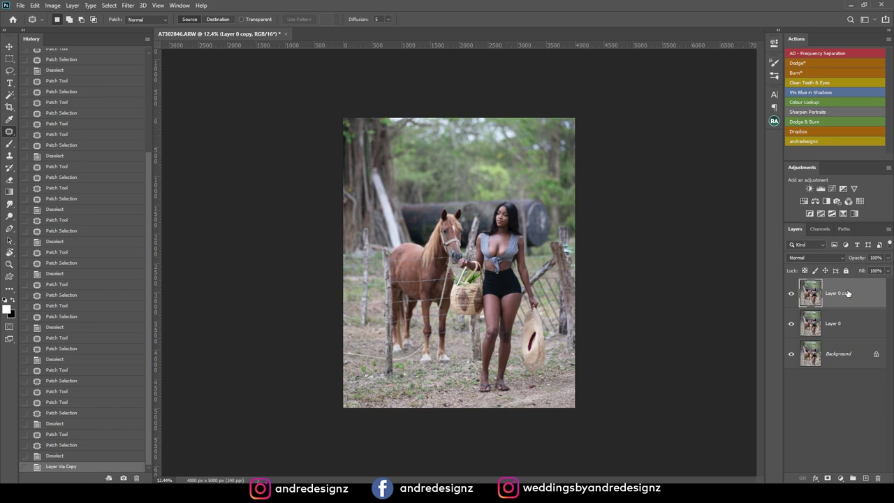
Step: Open the duplicate in the Camera Raw filter, apply the Auto tone settings and show the before/after comparison
key(ctrl+shift+a)
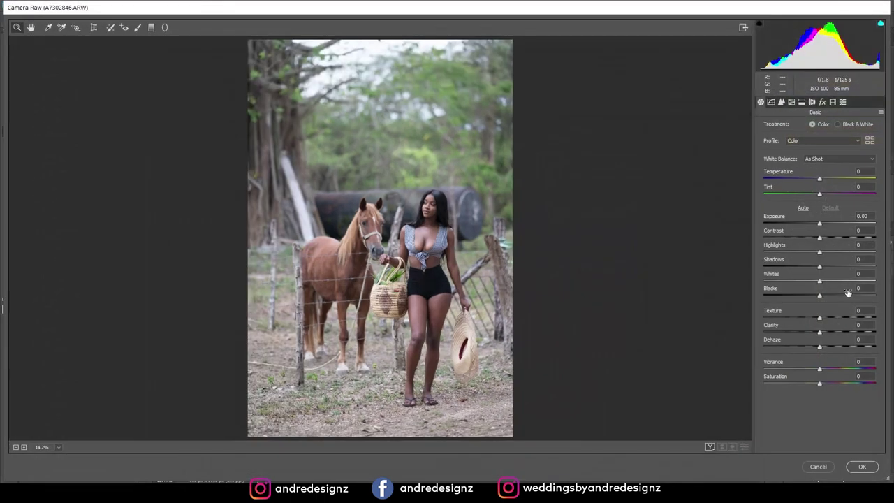
click(804, 209)
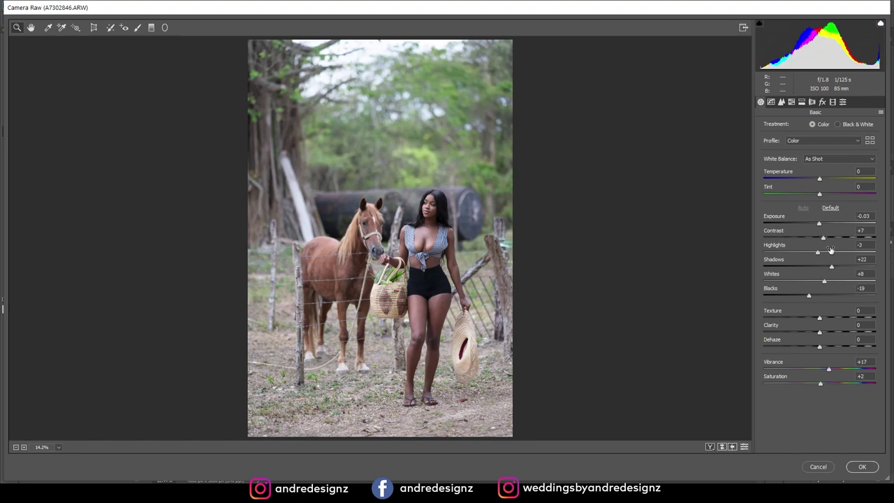
click(711, 447)
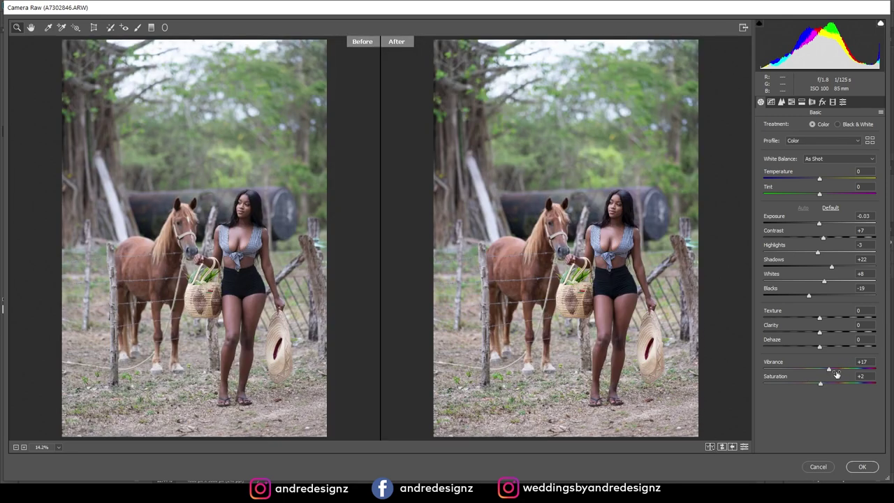
Step: Set the Blue Primary hue to -17 in Calibration and Dehaze to +13 in the Basic adjustments
click(832, 102)
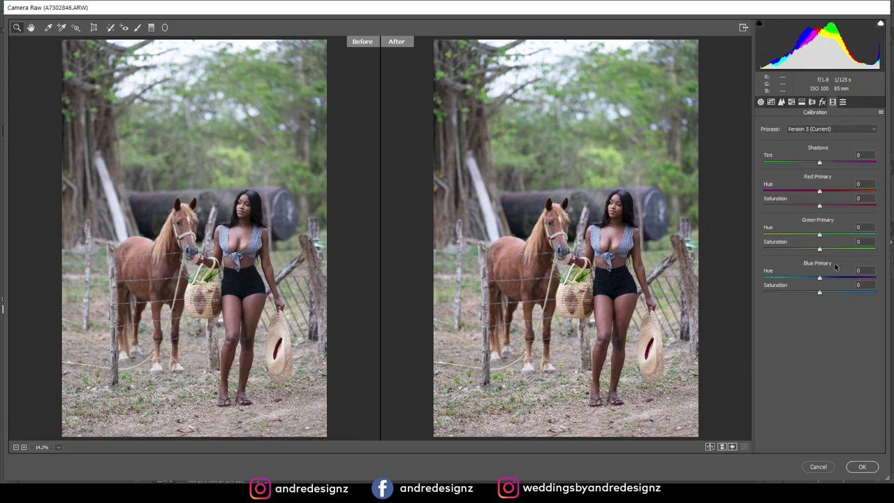
mouse_move(820, 281)
mouse_down()
mouse_move(793, 280)
mouse_move(859, 279)
mouse_move(812, 279)
mouse_up()
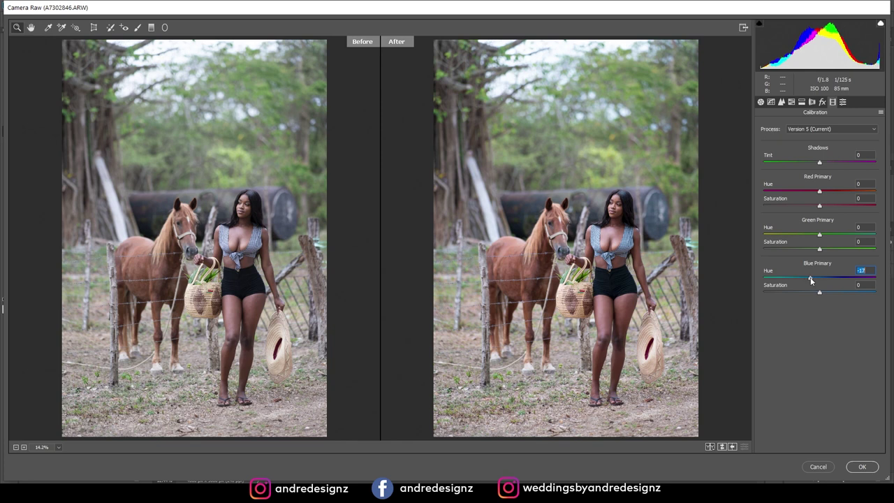
click(761, 102)
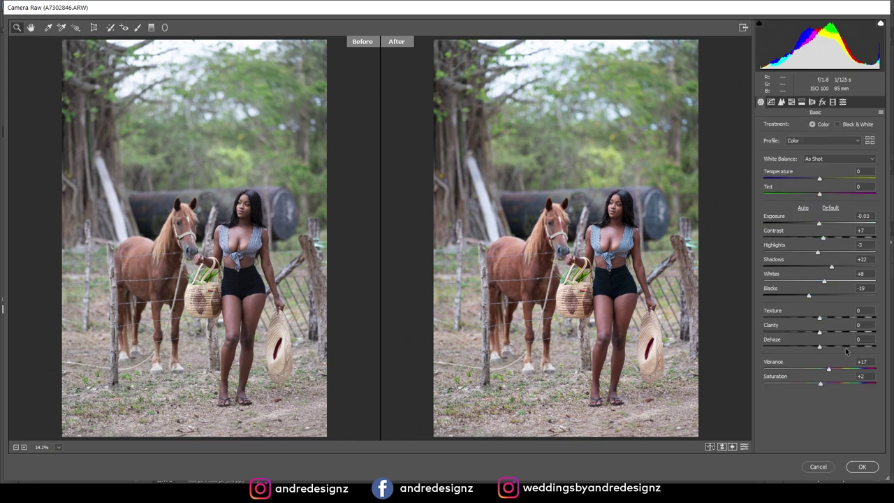
drag(820, 348, 827, 348)
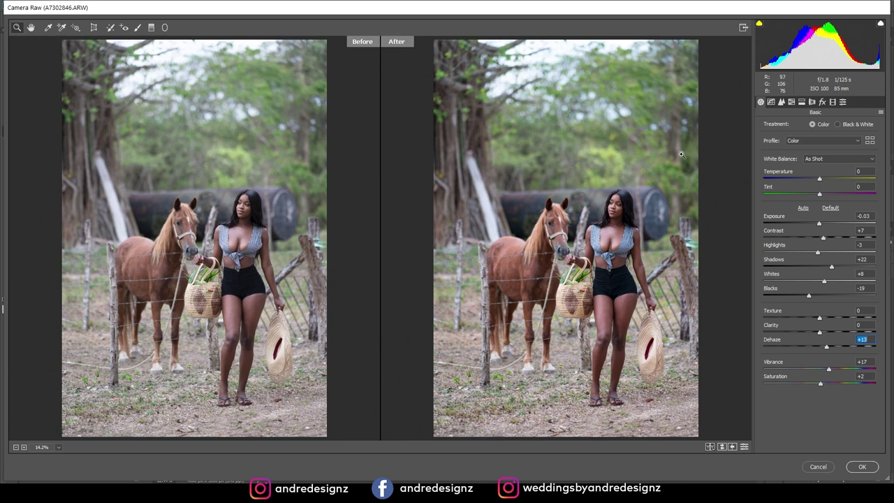
click(862, 467)
Step: Set the HSL hue of Greens to -98 and Yellows to -65, and apply the Camera Raw filter
click(802, 102)
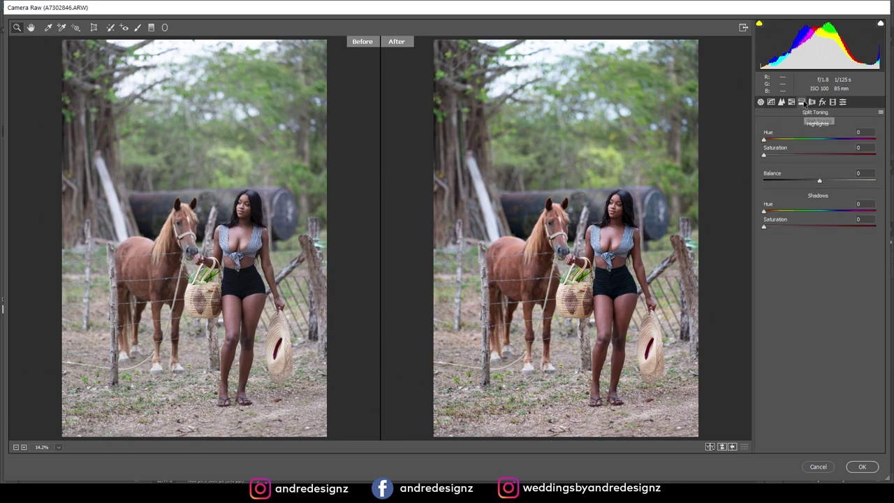
click(792, 102)
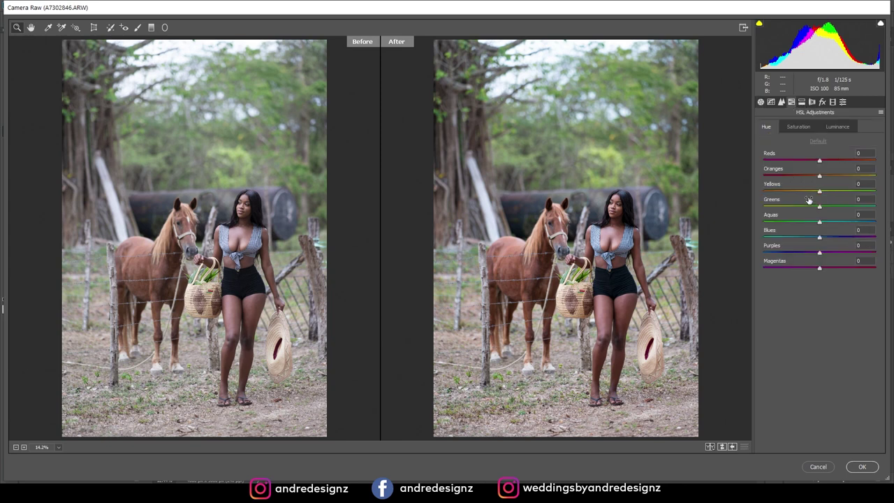
drag(827, 205, 765, 211)
drag(819, 193, 786, 205)
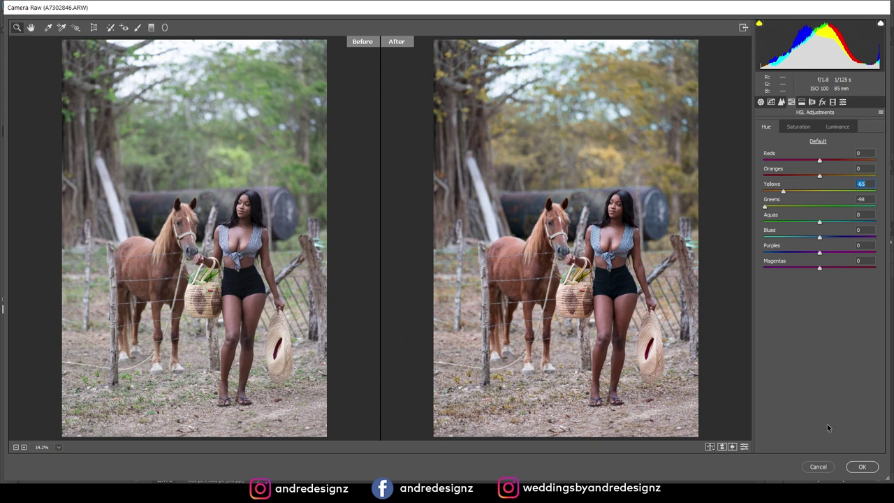
click(862, 466)
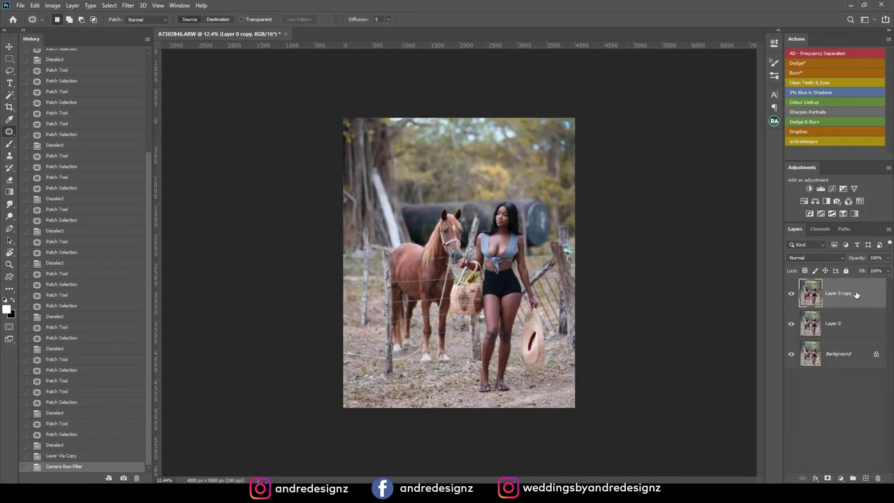
Step: Run the AD - Frequency Separation action with a 6.4-pixel Gaussian Blur and select the Low* layer
click(831, 55)
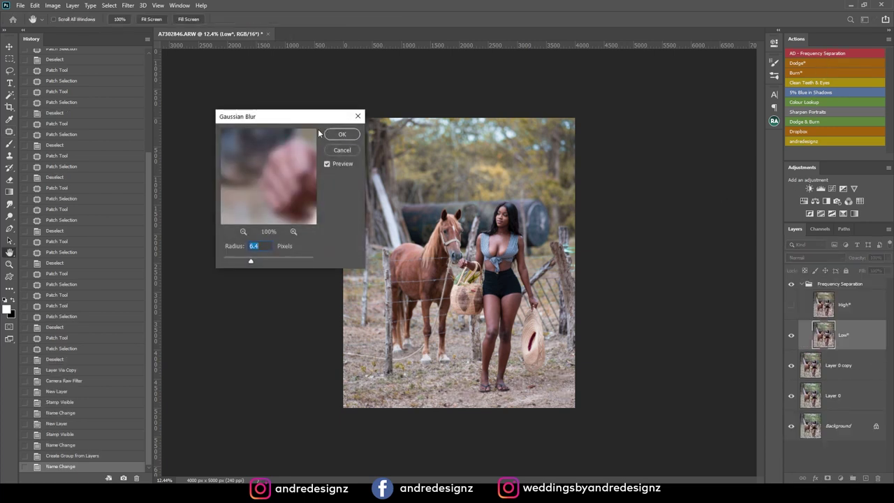
click(341, 135)
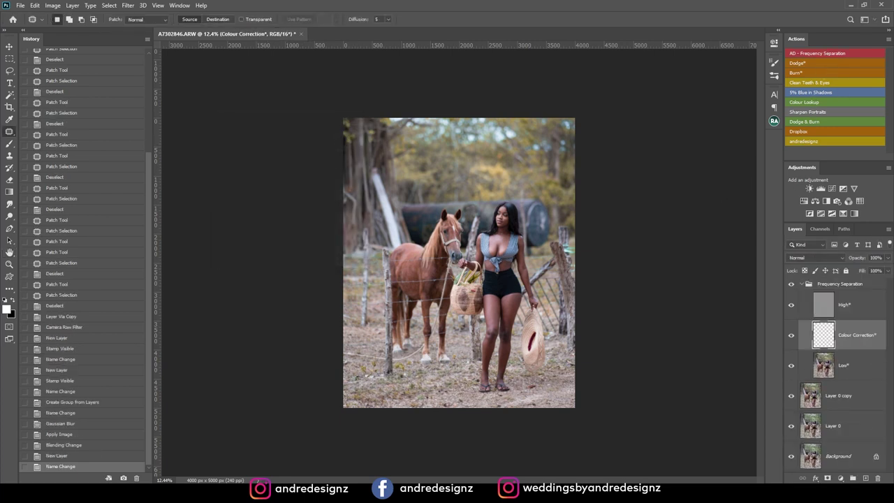
click(838, 368)
Step: Switch to the Mixer Brush tool and clean the brush
key(shift+b)
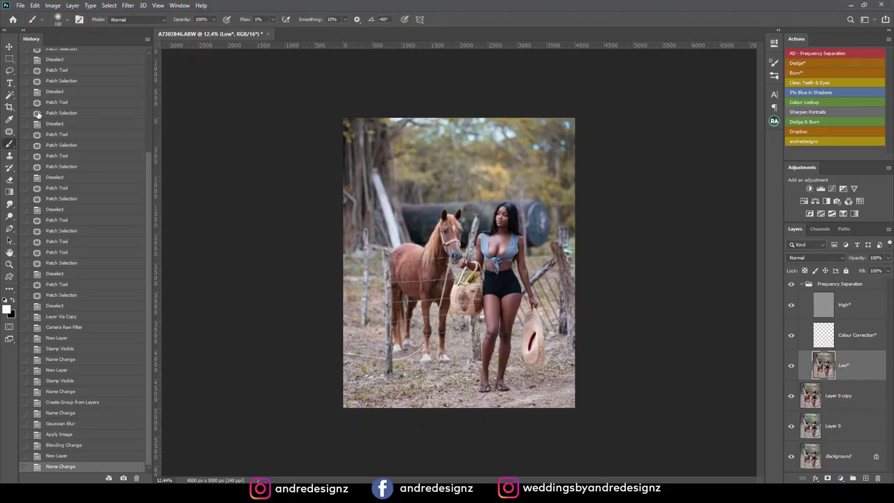
right_click(9, 148)
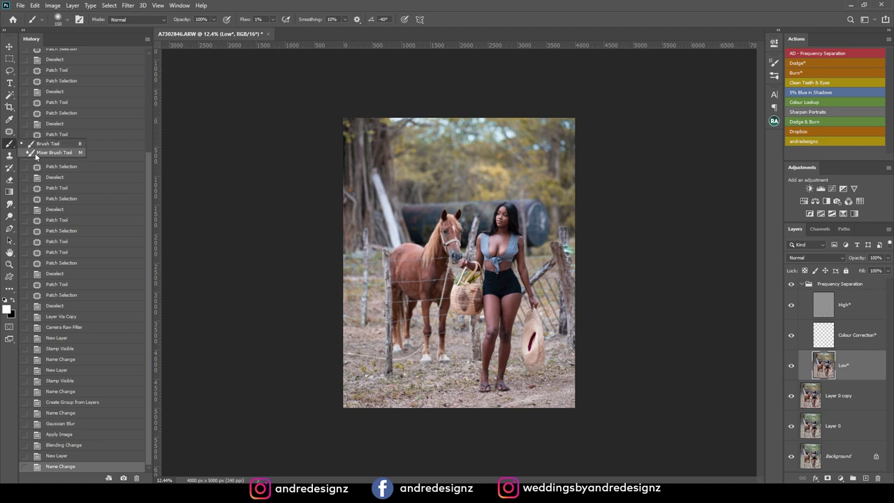
click(39, 158)
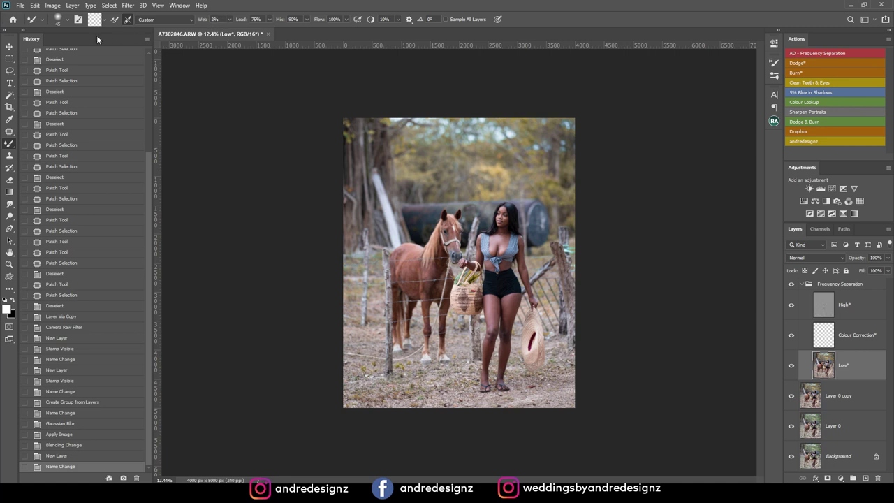
click(102, 20)
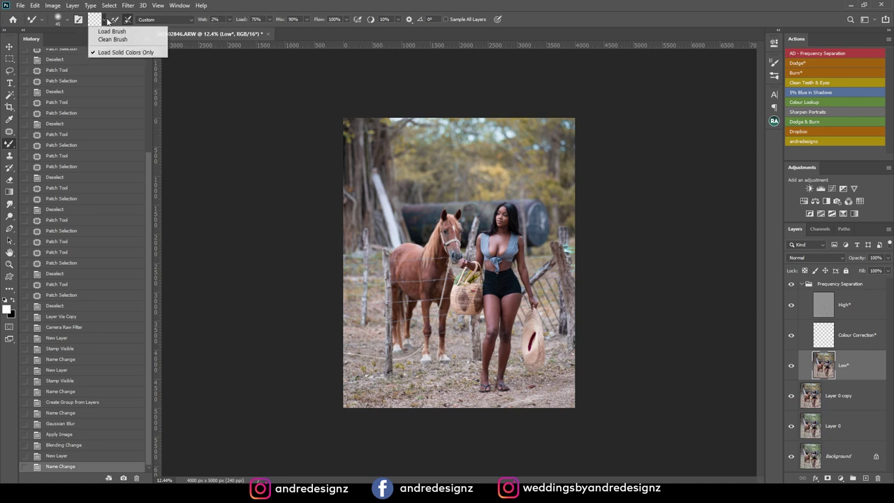
click(118, 40)
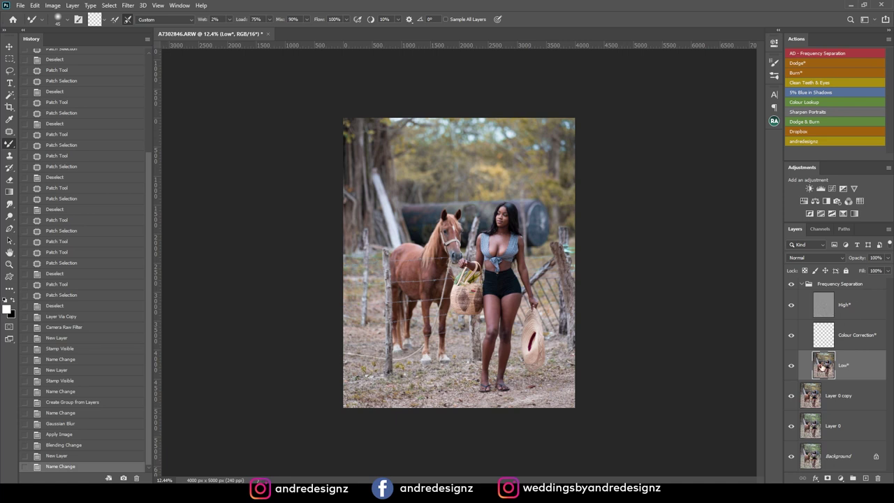
Step: Enlarge the Mixer Brush to 100 and blend the skin tones of the hat-side thigh on the Low* layer
key(ctrl+plus)
key(ctrl+plus)
key(ctrl+plus)
key(ctrl+plus)
key(ctrl+plus)
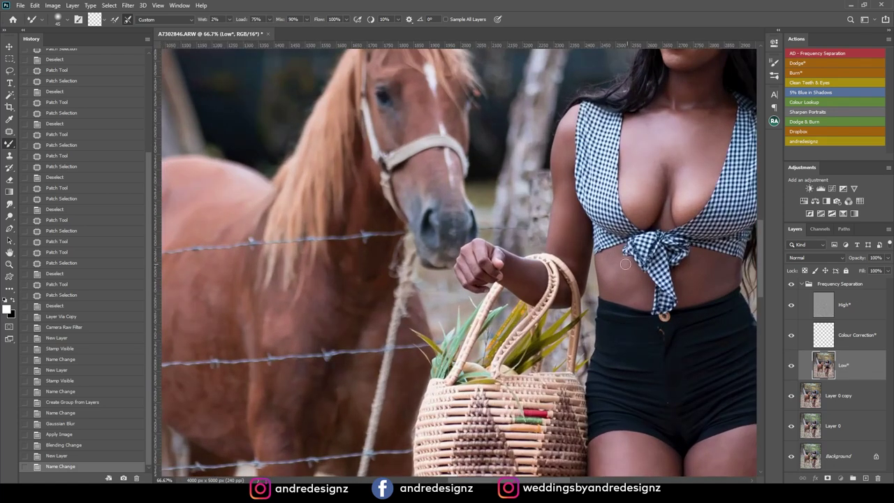
drag(682, 332, 338, 116)
drag(427, 235, 498, 110)
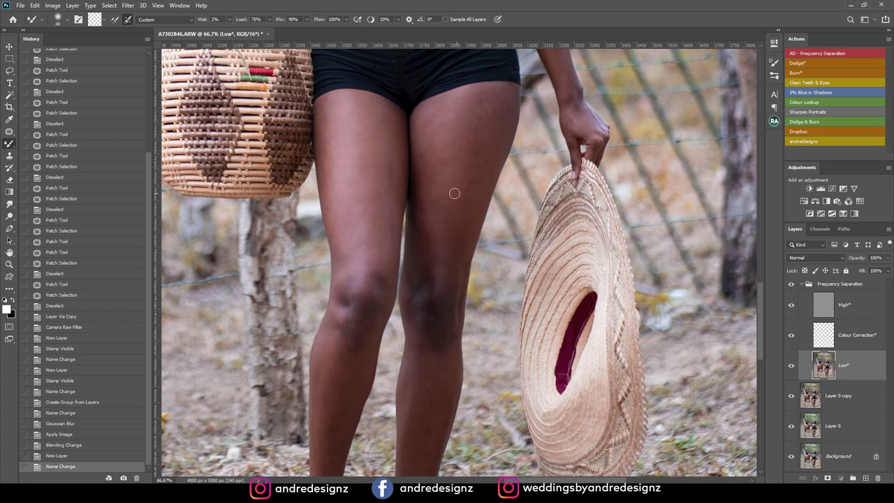
key(bracketright)
key(bracketright)
key(bracketright)
key(bracketright)
key(bracketright)
drag(463, 234, 457, 241)
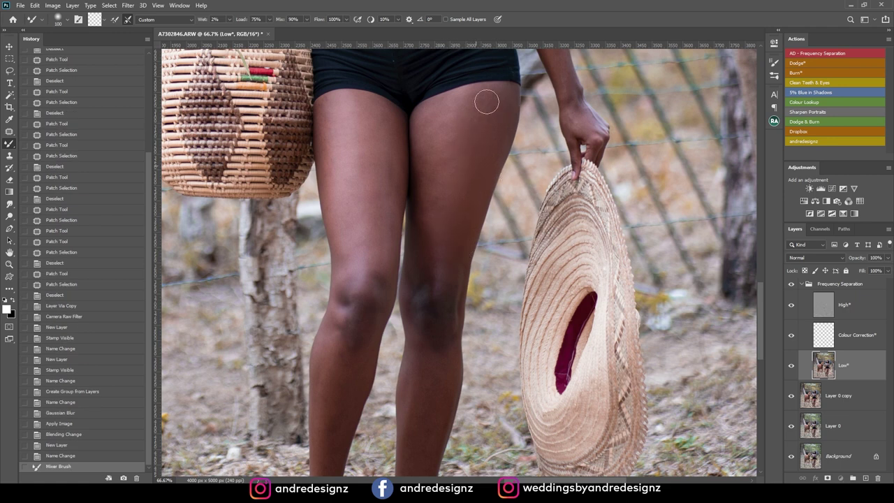
drag(448, 213, 443, 129)
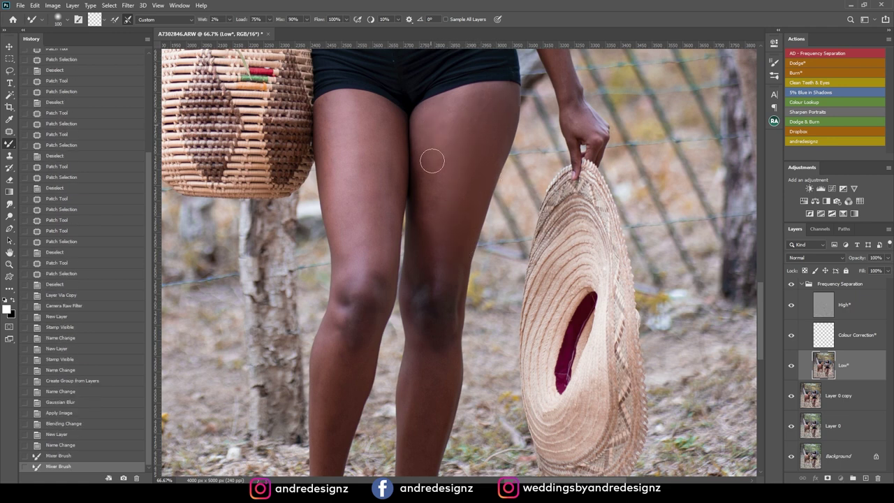
mouse_move(436, 199)
mouse_down()
mouse_move(435, 222)
mouse_move(480, 183)
mouse_up()
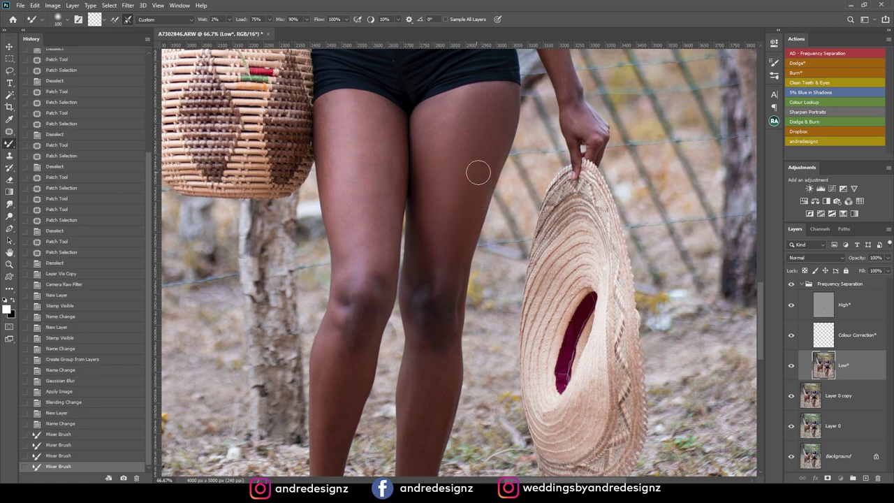
Step: Compare the last stroke on the hat-side thigh, then continue blending along its inner edge and down toward the knee
key(ctrl+z)
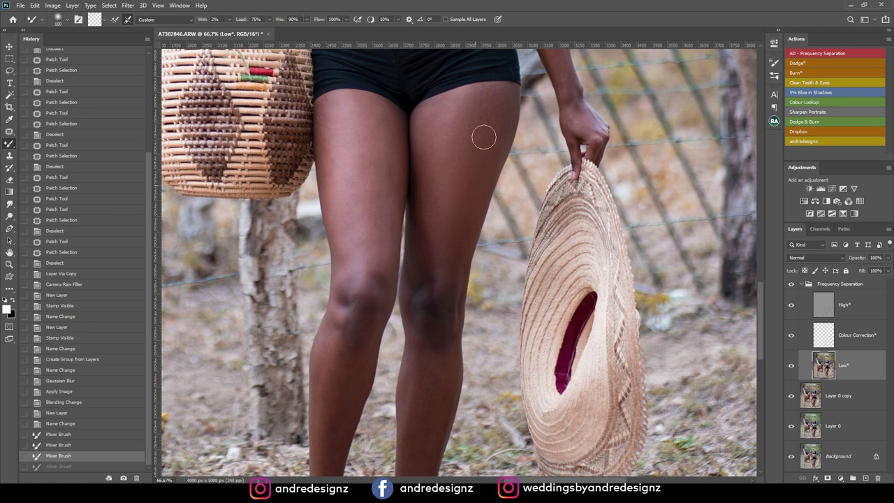
key(ctrl+shift+z)
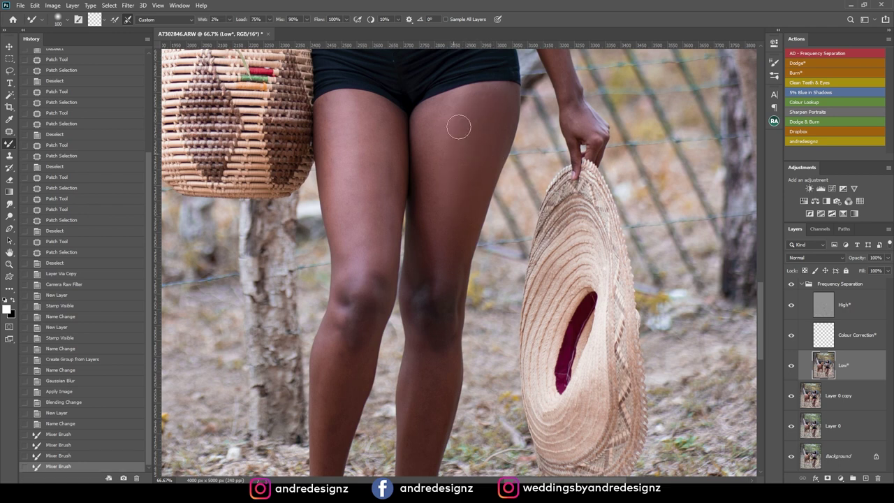
drag(447, 201, 445, 291)
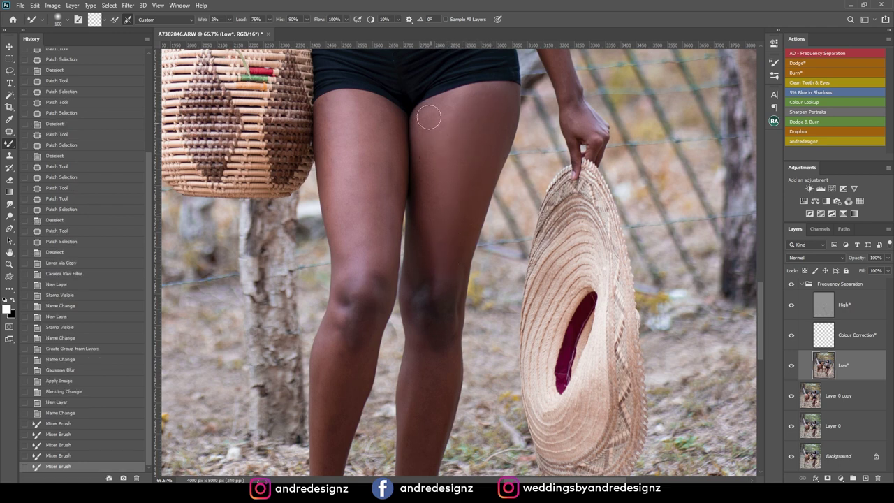
mouse_move(434, 139)
mouse_down()
mouse_move(459, 144)
mouse_move(445, 175)
mouse_up()
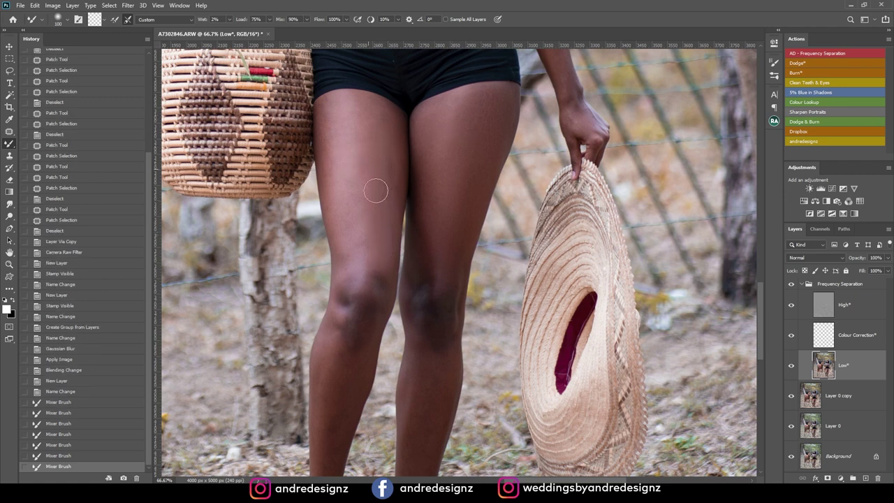
Step: Smooth the basket-side thigh from the shorts to above the knee with the size-100 Mixer Brush
mouse_move(385, 198)
mouse_down()
mouse_move(386, 222)
mouse_move(356, 254)
mouse_up()
mouse_move(332, 136)
mouse_down()
mouse_move(341, 173)
mouse_move(349, 144)
mouse_up()
key(ctrl+z)
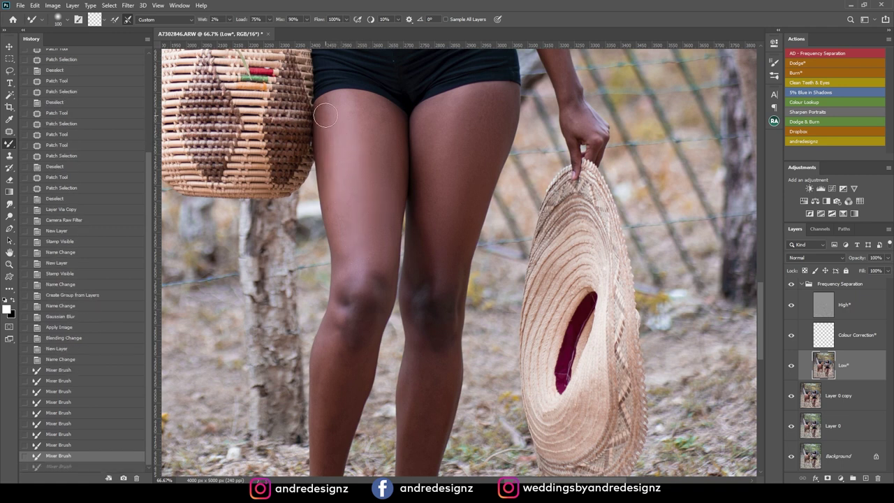
mouse_move(342, 231)
mouse_down()
mouse_move(352, 274)
mouse_move(323, 144)
mouse_up()
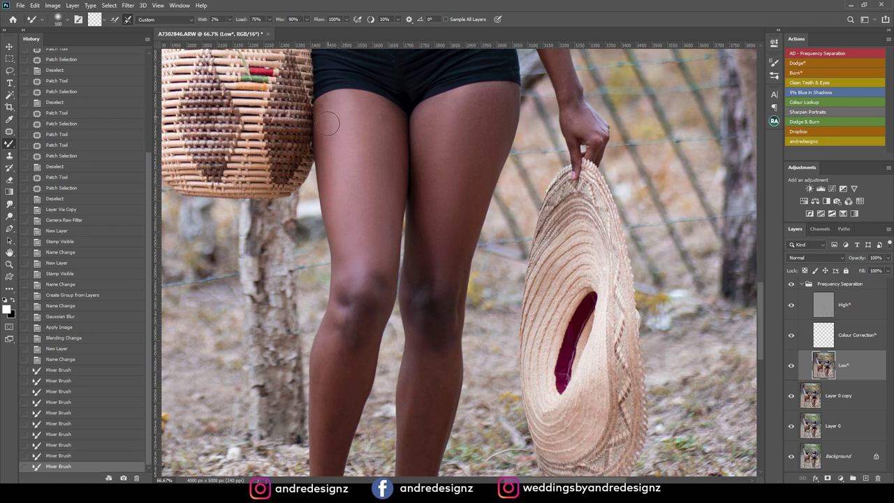
drag(340, 198, 355, 139)
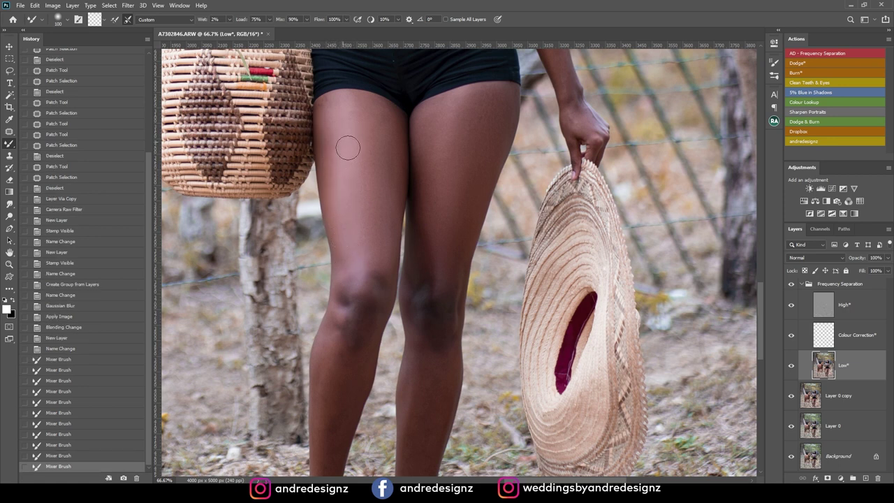
mouse_move(358, 208)
mouse_down()
mouse_move(394, 145)
mouse_move(371, 121)
mouse_up()
drag(395, 228, 388, 144)
drag(389, 192, 380, 141)
mouse_move(377, 212)
mouse_down()
mouse_move(378, 157)
mouse_move(394, 203)
mouse_up()
Step: Blend the basket-side shin and ankle with the Mixer Brush, reducing its size to 80 and to 60 at the ankle
drag(386, 239, 394, 92)
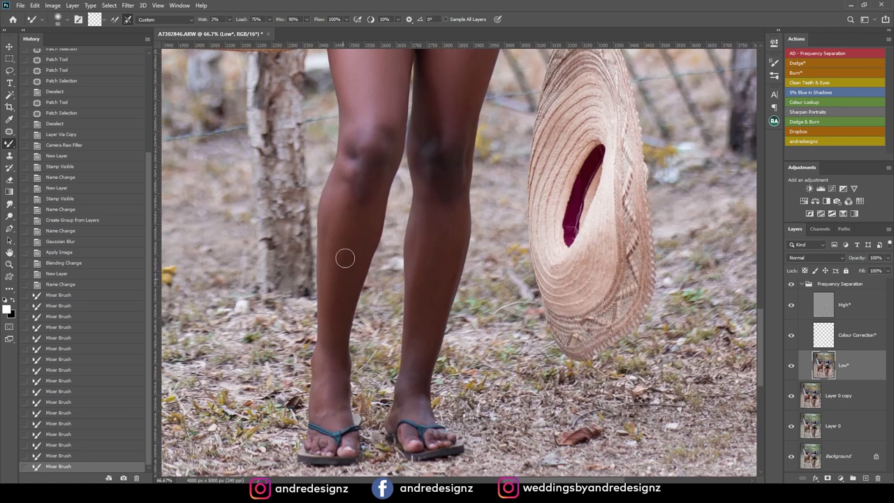
mouse_move(352, 231)
mouse_down()
mouse_move(328, 204)
mouse_move(325, 265)
mouse_move(336, 280)
mouse_move(328, 274)
mouse_move(354, 274)
mouse_move(364, 221)
mouse_move(347, 309)
mouse_up()
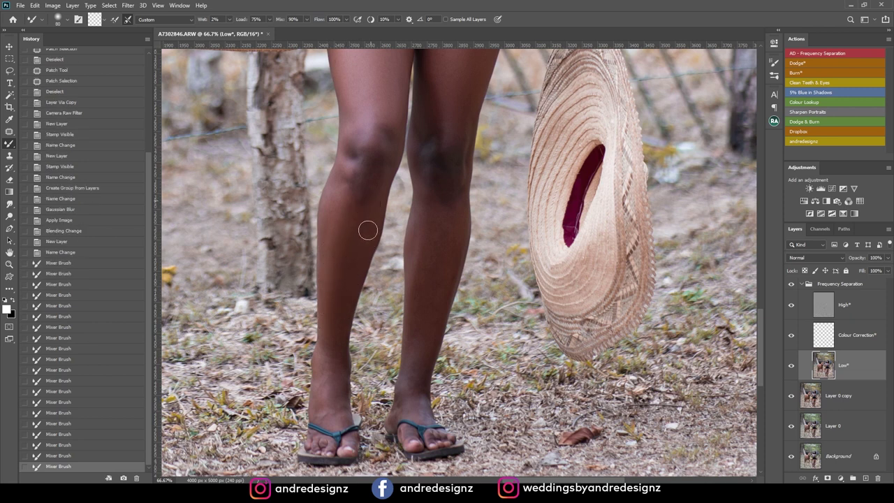
drag(369, 231, 331, 354)
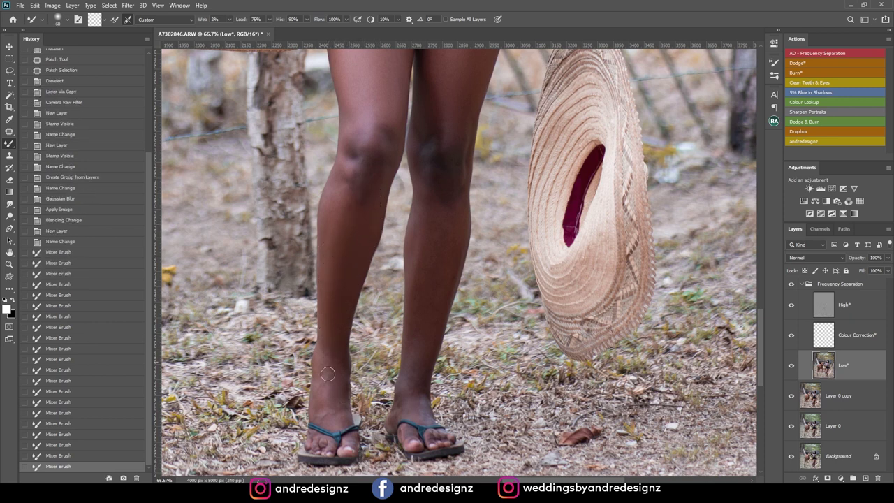
drag(335, 373, 336, 378)
Step: Set the Mixer Brush size to 80 and smooth the hat-side lower leg from the ankle to below the knee
key(bracketright)
key(bracketright)
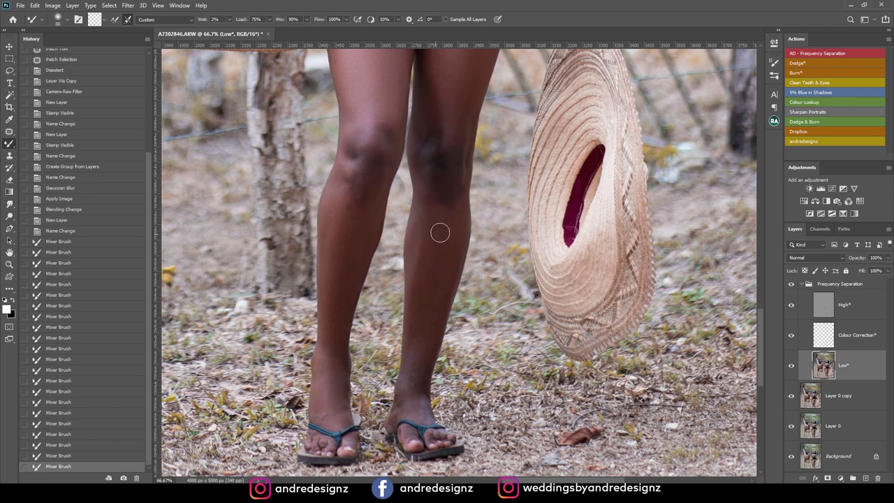
drag(415, 392, 415, 365)
drag(443, 306, 438, 276)
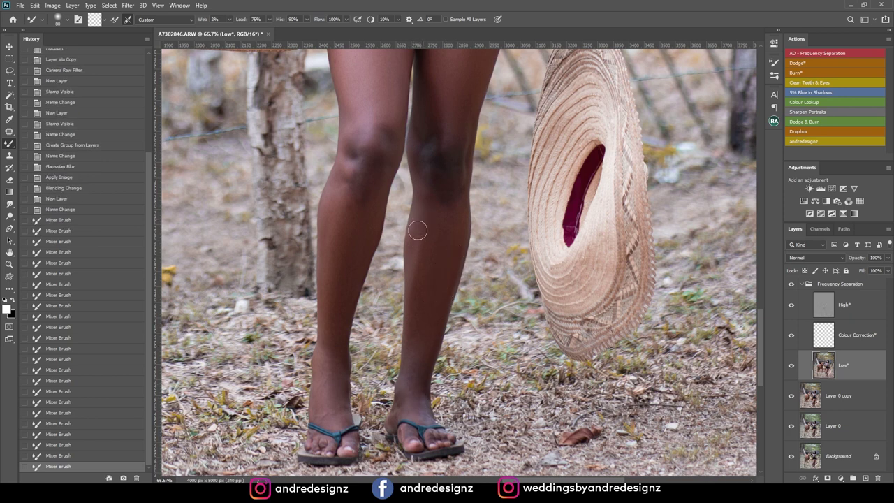
drag(455, 219, 443, 271)
Step: Blend the remaining uneven tones on the hat-side thigh, knee and upper shin with the Mixer Brush
drag(434, 127, 407, 342)
drag(392, 308, 405, 337)
drag(401, 244, 400, 274)
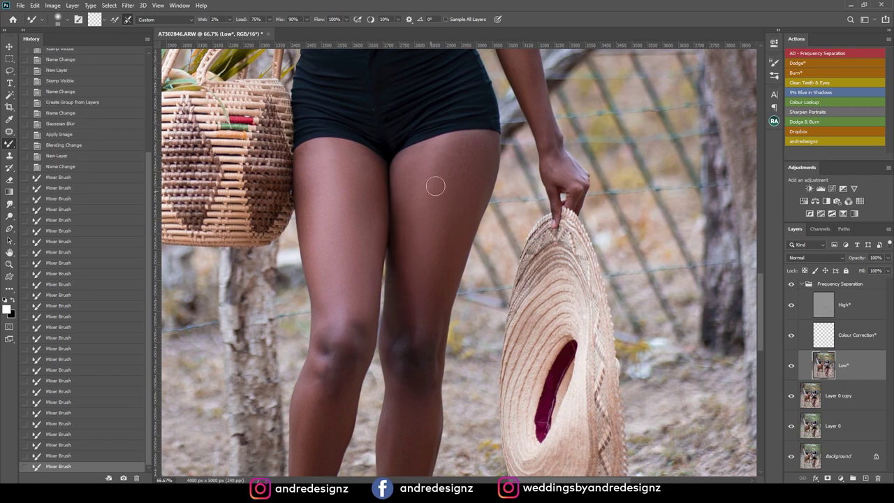
drag(417, 158, 401, 195)
mouse_move(394, 304)
mouse_down()
mouse_move(406, 330)
mouse_move(373, 241)
mouse_up()
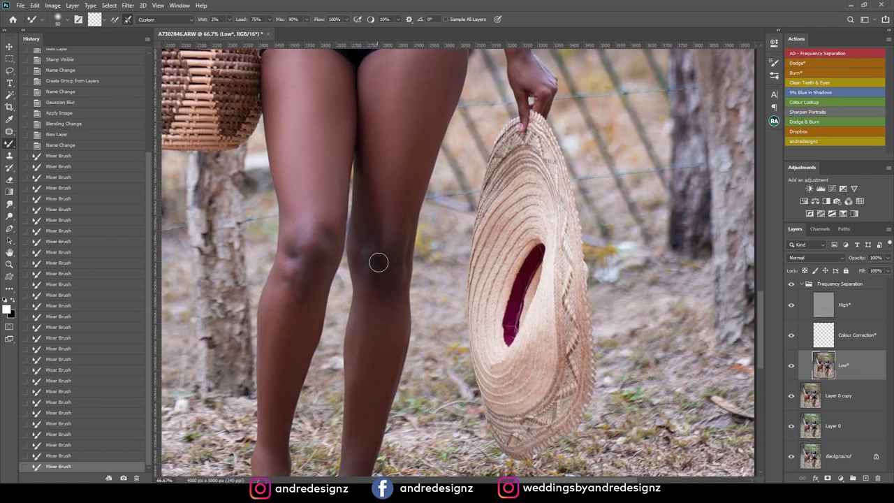
mouse_move(361, 334)
mouse_down()
mouse_move(363, 385)
mouse_move(356, 379)
mouse_move(386, 313)
mouse_move(365, 335)
mouse_up()
drag(393, 293, 397, 306)
drag(387, 187, 402, 343)
drag(410, 242, 397, 312)
mouse_move(447, 250)
mouse_down()
mouse_move(425, 328)
mouse_move(457, 226)
mouse_up()
Step: Smooth the arm holding the hat from the shoulder to the wrist with the size-80 Mixer Brush
drag(417, 197, 370, 292)
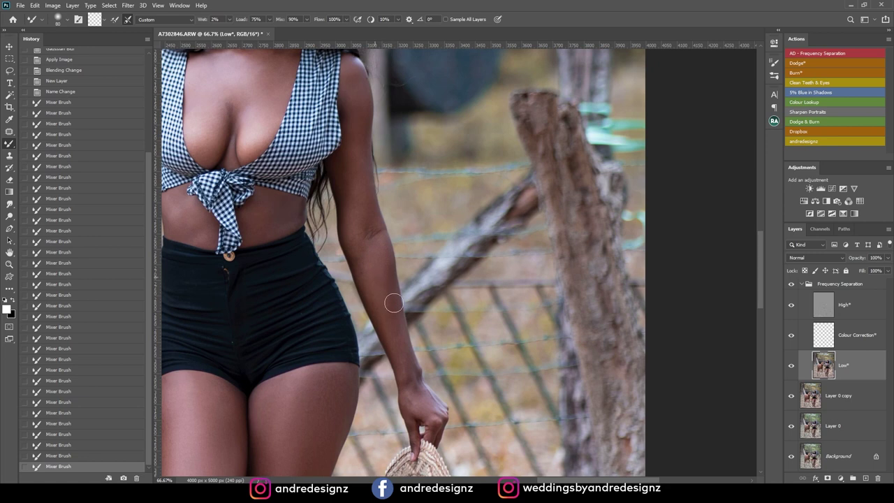
mouse_move(410, 363)
mouse_down()
mouse_move(364, 253)
mouse_move(391, 310)
mouse_up()
mouse_move(348, 144)
mouse_down()
mouse_move(362, 71)
mouse_move(359, 156)
mouse_move(354, 215)
mouse_up()
drag(379, 286, 395, 333)
drag(363, 230, 385, 288)
Step: Blend the skin tones of the woman's midriff and chest with the Mixer Brush
drag(292, 152, 543, 295)
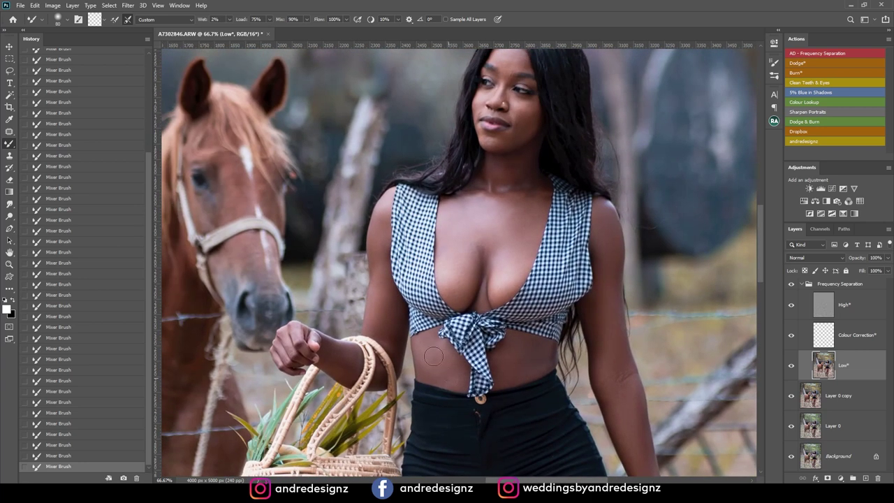
mouse_move(526, 354)
mouse_down()
mouse_move(527, 371)
mouse_move(542, 352)
mouse_move(510, 371)
mouse_up()
drag(481, 206, 451, 221)
drag(448, 255, 457, 265)
drag(537, 209, 529, 215)
drag(500, 288, 515, 275)
Step: Smooth the woman's face with the Mixer Brush reduced to 50 and 35, comparing the last stroke before keeping it
drag(506, 251, 265, 323)
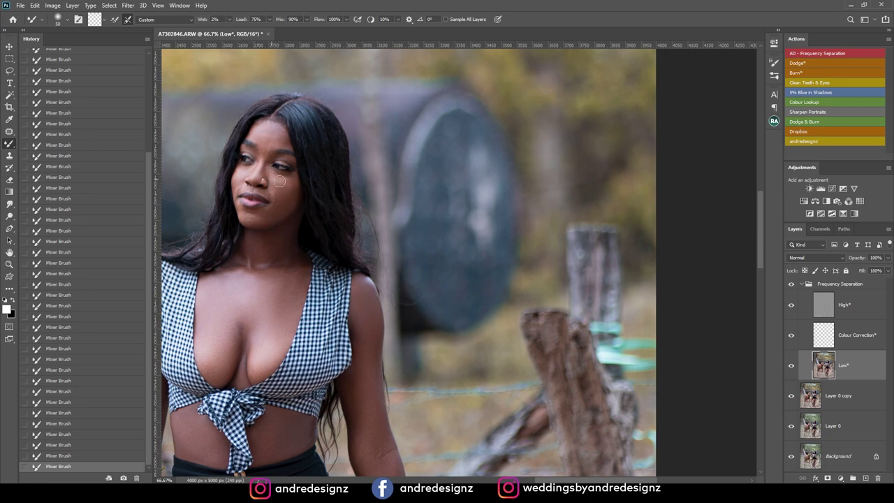
drag(288, 183, 417, 253)
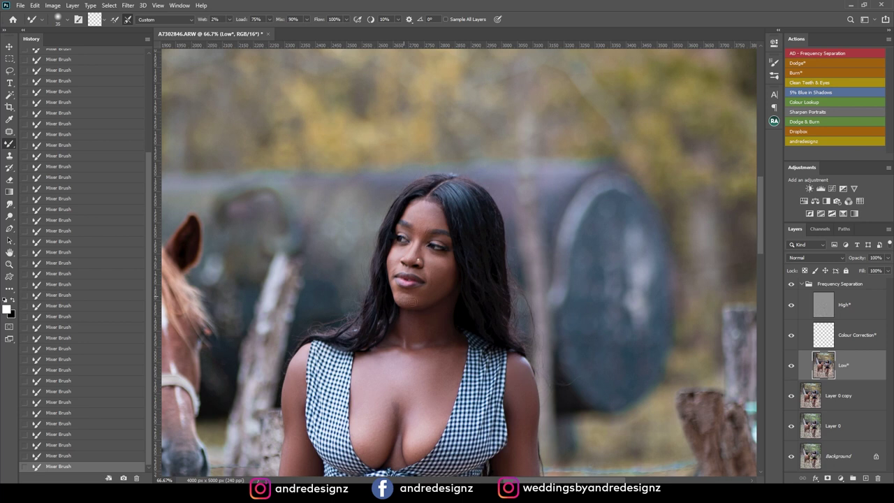
key(ctrl+z)
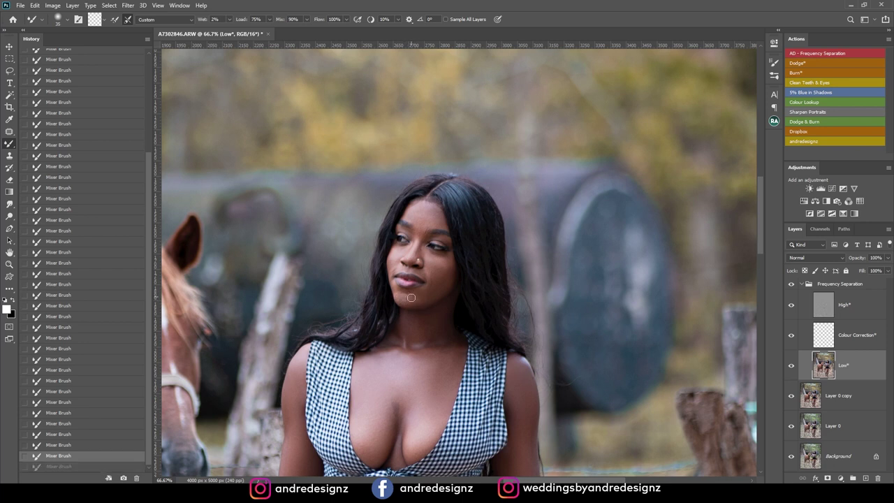
key(ctrl+shift+z)
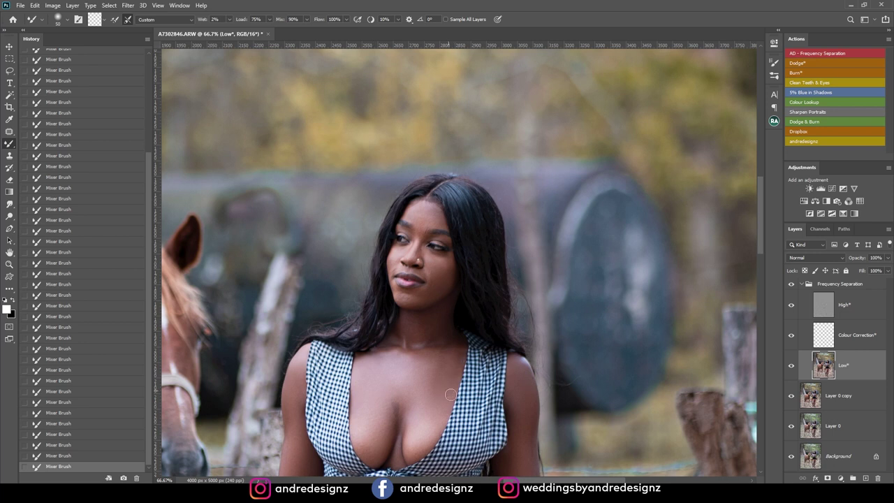
Step: Collapse the Frequency Separation group and toggle its visibility to compare the skin before and after smoothing
scroll(478, 328, down, 6)
key(ctrl+0)
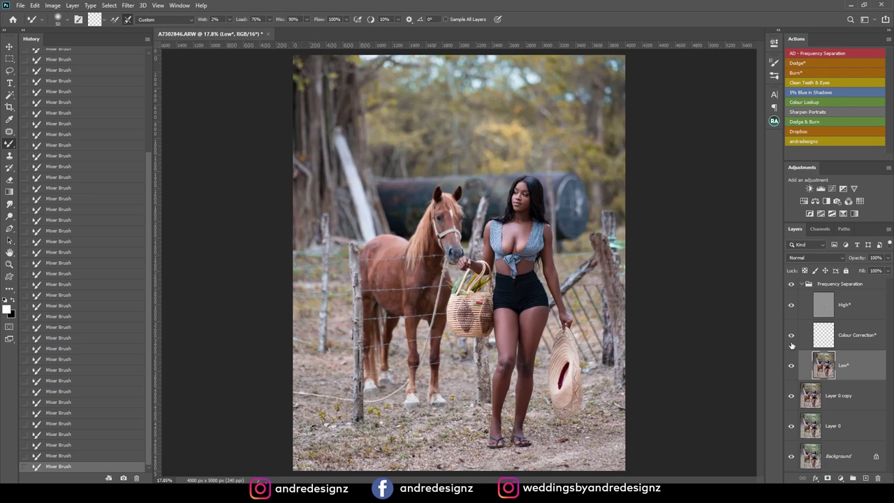
click(802, 285)
scroll(600, 297, up, 7)
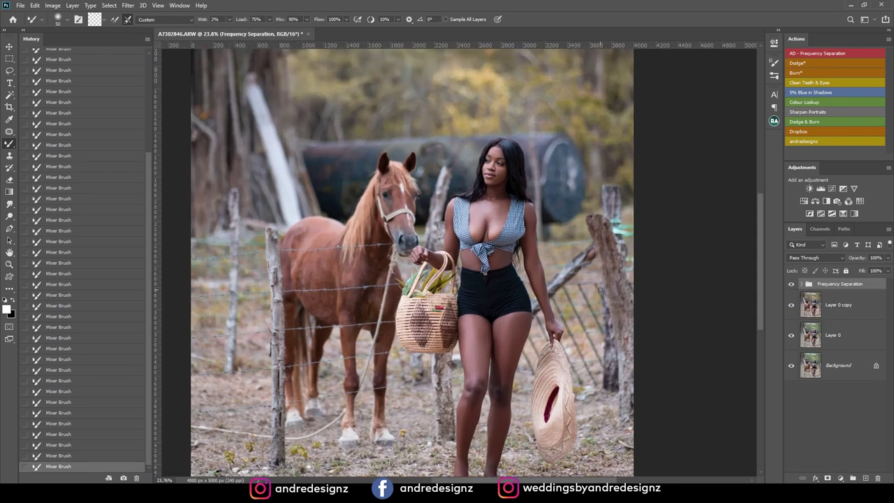
drag(476, 318, 493, 263)
scroll(493, 264, down, 4)
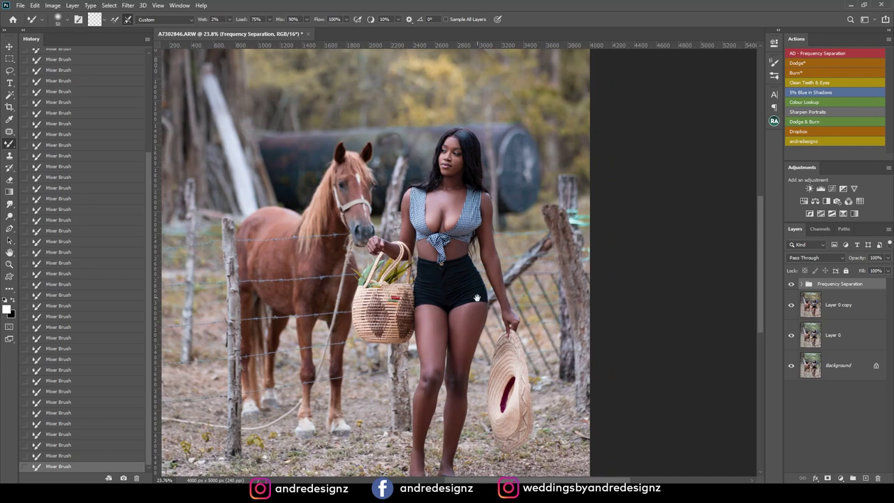
drag(477, 298, 466, 255)
scroll(475, 223, up, 2)
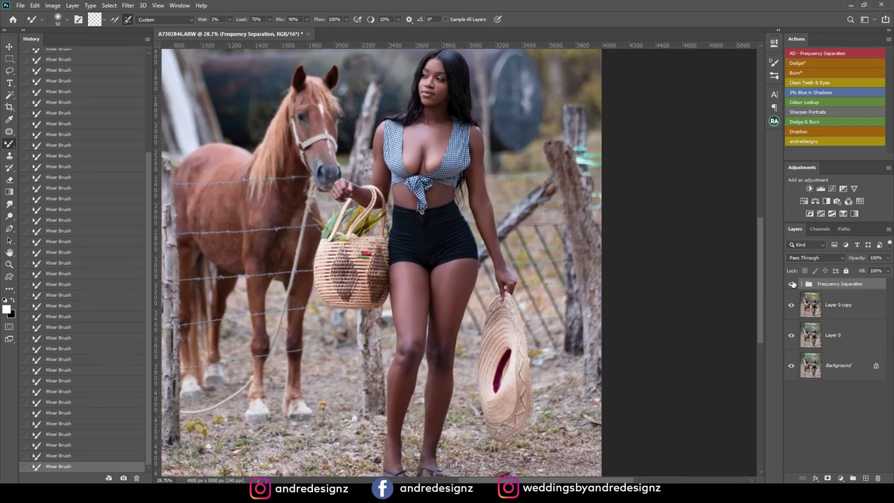
click(790, 285)
click(790, 285)
click(791, 285)
click(790, 285)
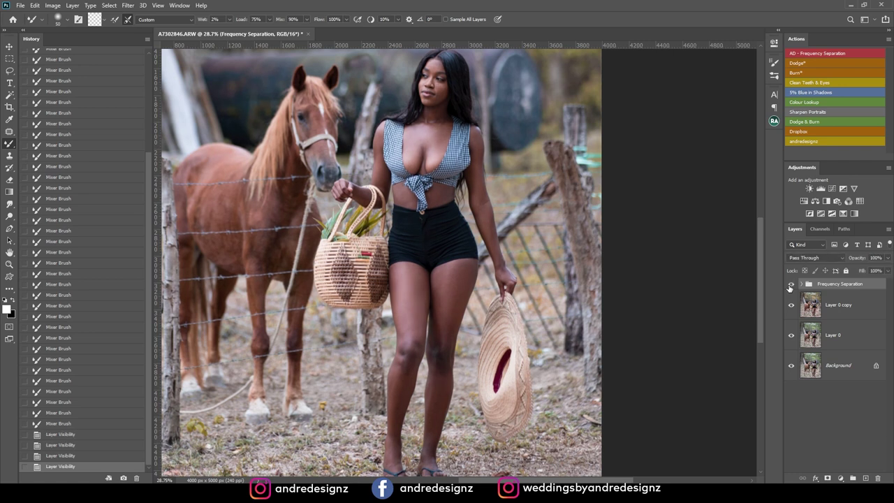
click(790, 285)
Step: Reselect the Low* layer, touch up both thighs with the Mixer Brush at size 100, and collapse the Frequency Separation group
scroll(371, 316, up, 3)
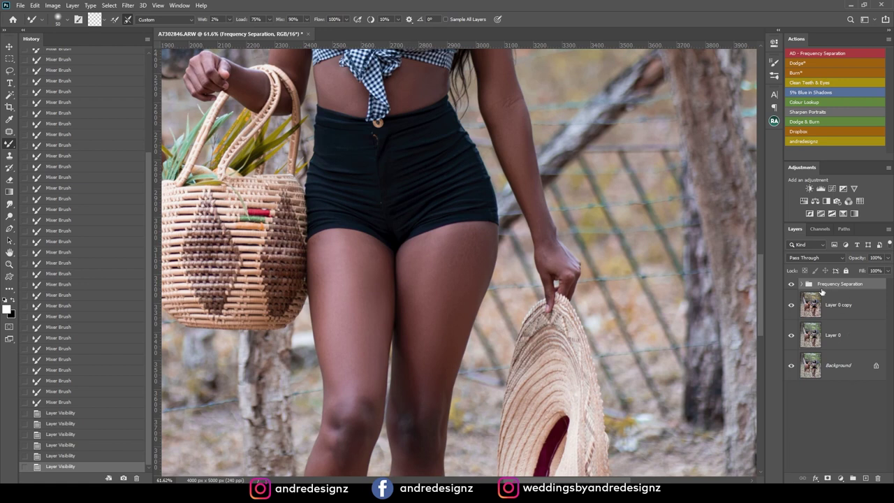
click(802, 284)
click(842, 364)
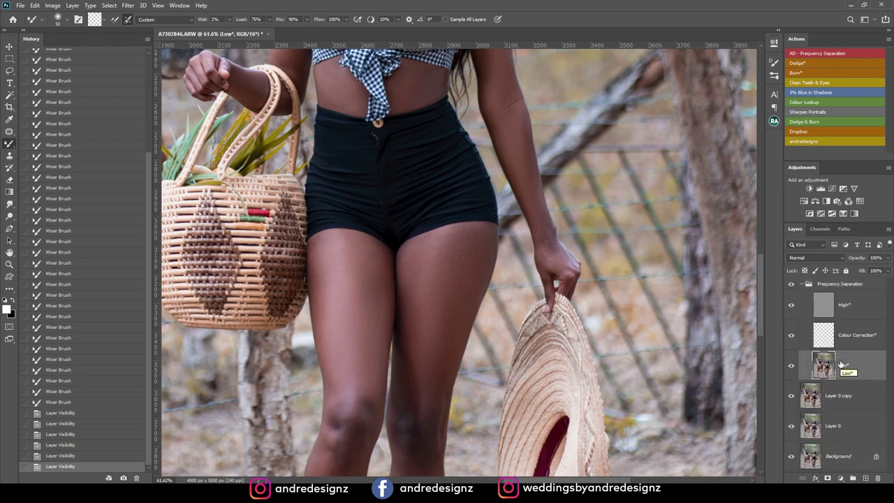
key(])
key(])
key(])
key(])
key(])
drag(376, 359, 383, 358)
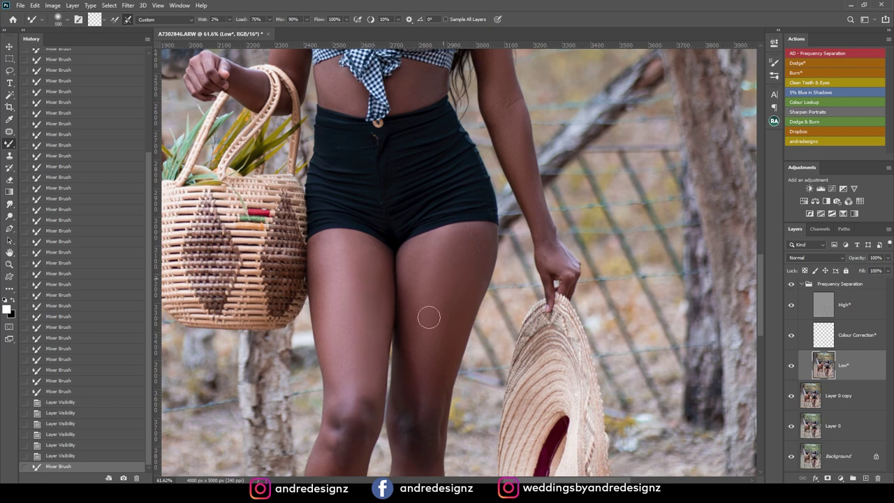
drag(415, 268, 445, 314)
key(ctrl+z)
mouse_move(442, 264)
mouse_down()
mouse_move(410, 269)
mouse_move(415, 256)
mouse_move(417, 309)
mouse_up()
key(ctrl+0)
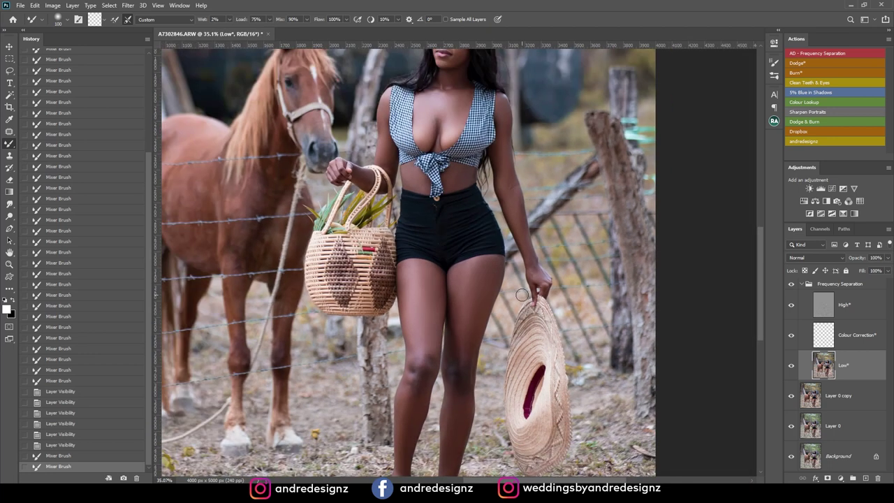
click(807, 283)
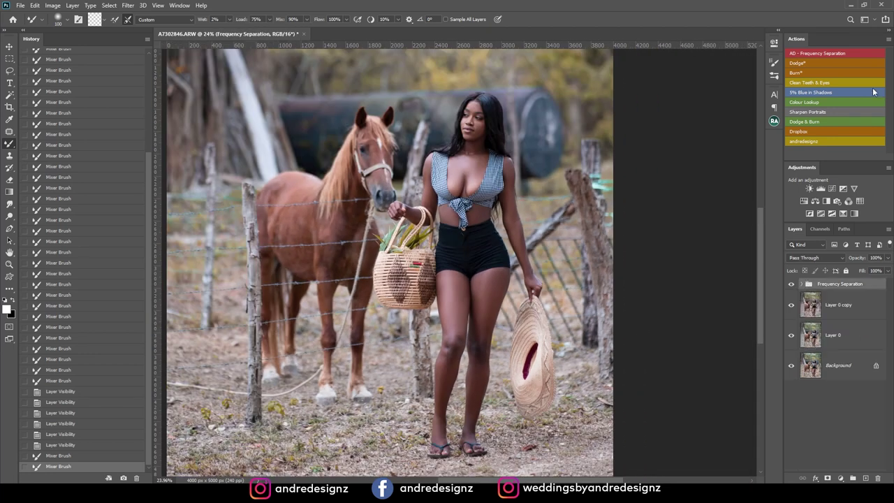
Step: Run the Dodge* and Burn* actions and select the Dodge* layer's mask
click(805, 62)
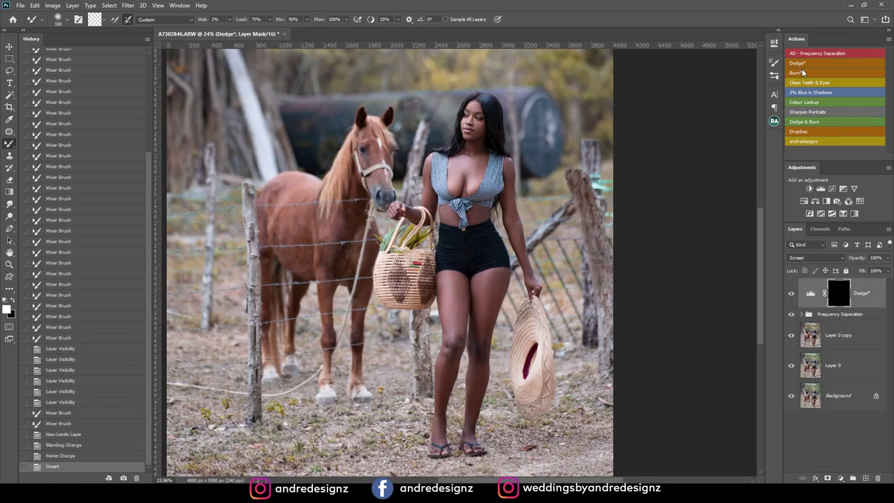
click(803, 72)
click(839, 324)
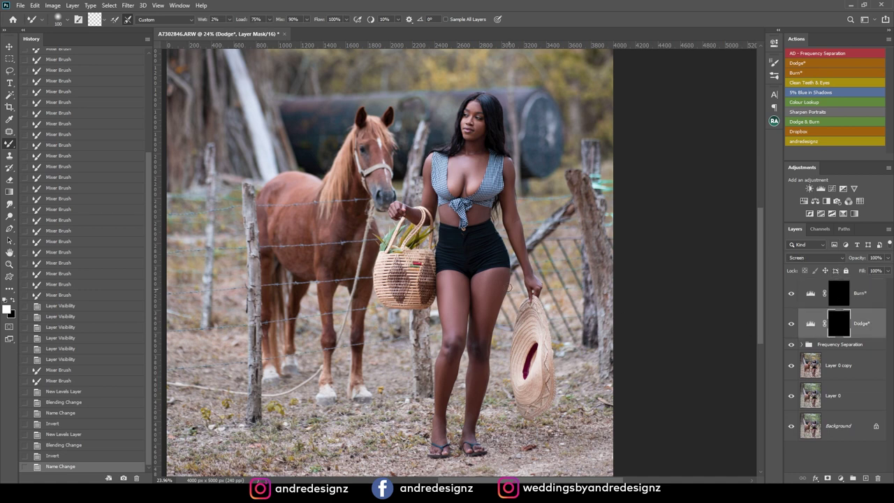
Step: Brighten the woman's thigh nearest the basket on the Dodge* mask with the normal Brush reduced to size 90
scroll(504, 282, up, 2)
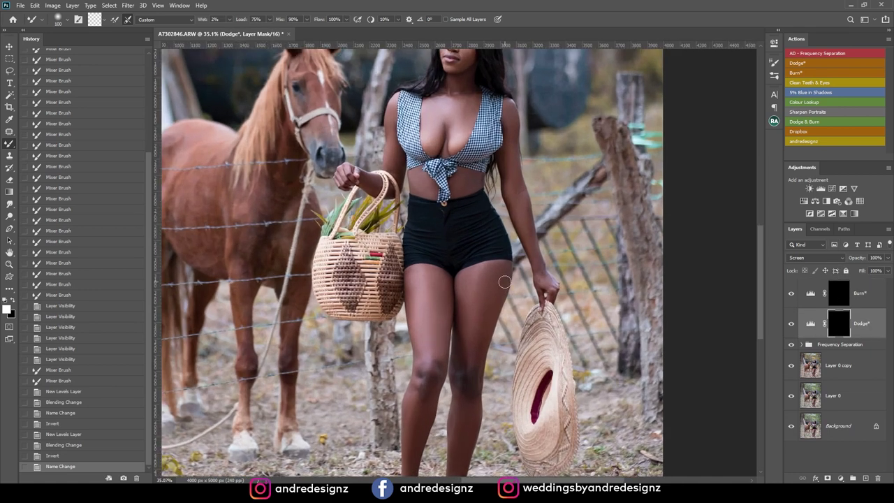
key(shift+b)
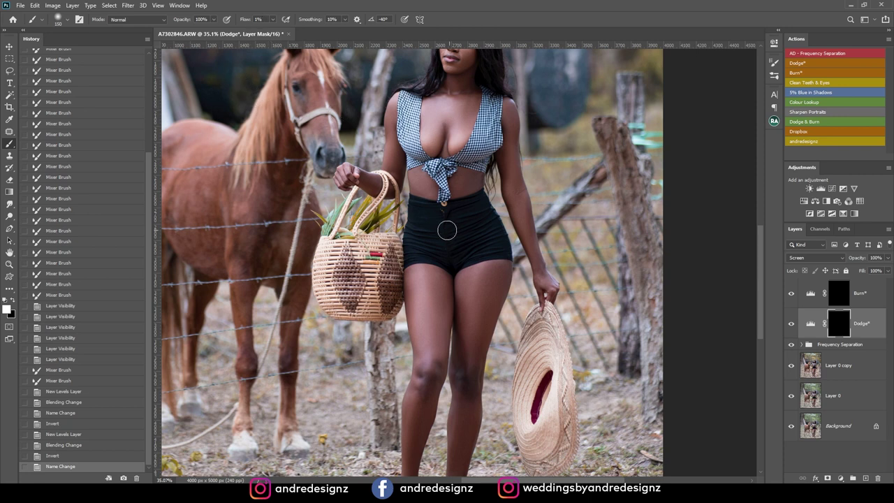
key(bracketleft)
key(bracketleft)
key(bracketleft)
drag(421, 277, 422, 355)
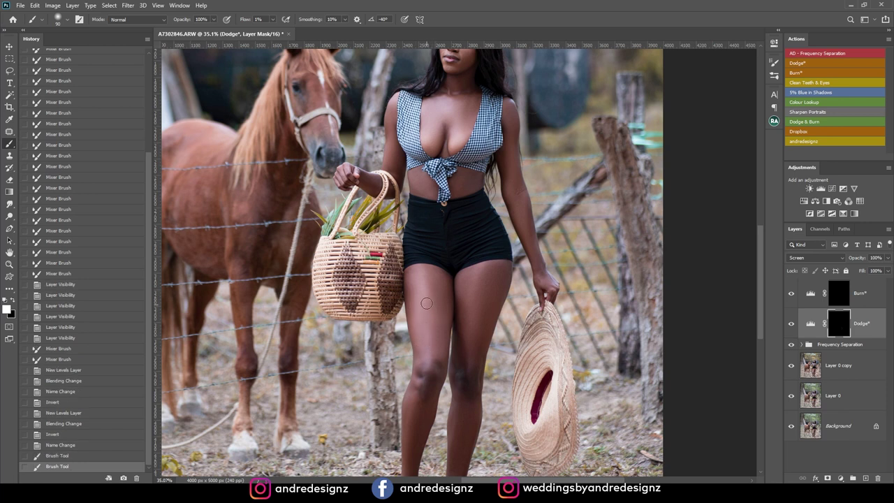
mouse_move(436, 326)
mouse_down()
mouse_move(424, 287)
mouse_move(432, 318)
mouse_up()
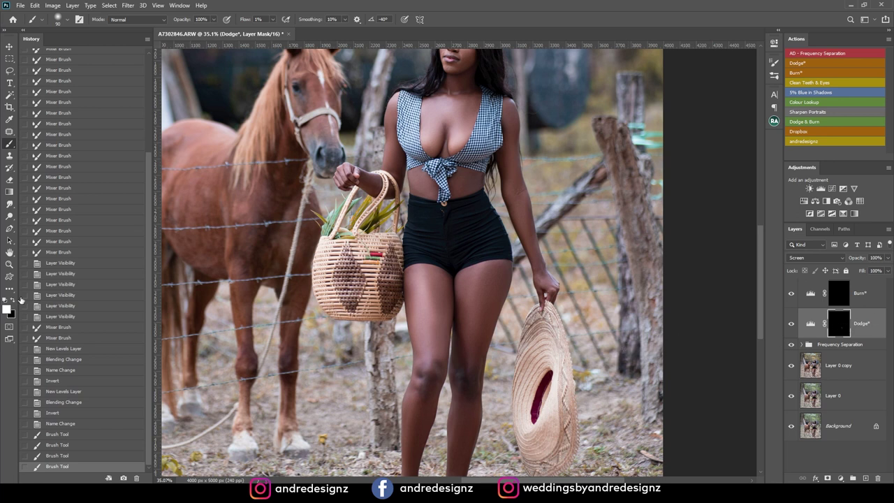
Step: Dodge the highlights along both of the woman's lower legs with the Brush at size 90
drag(438, 410, 434, 311)
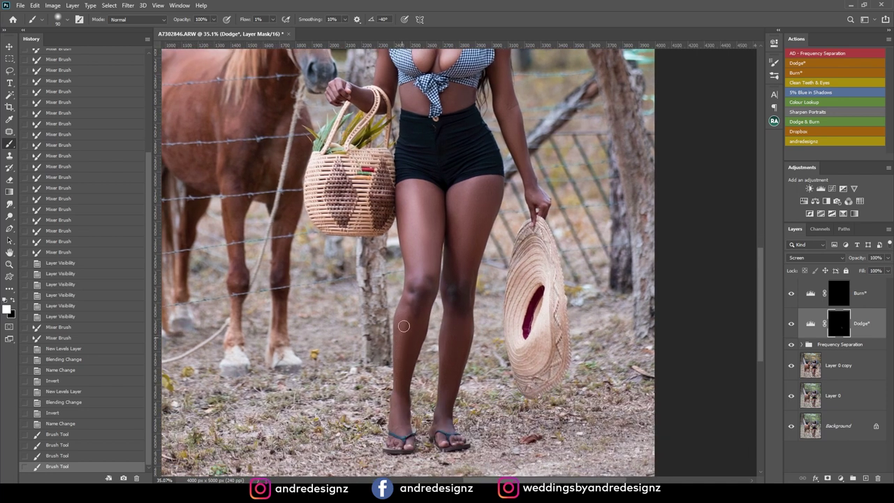
mouse_move(415, 348)
mouse_down()
mouse_move(421, 324)
mouse_move(415, 370)
mouse_up()
mouse_move(427, 334)
mouse_down()
mouse_move(420, 326)
mouse_move(433, 376)
mouse_up()
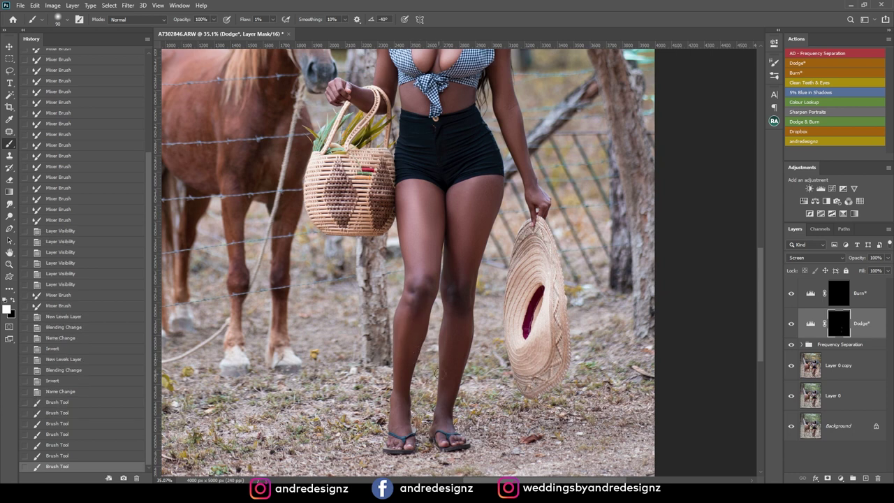
key(space)
drag(461, 361, 461, 396)
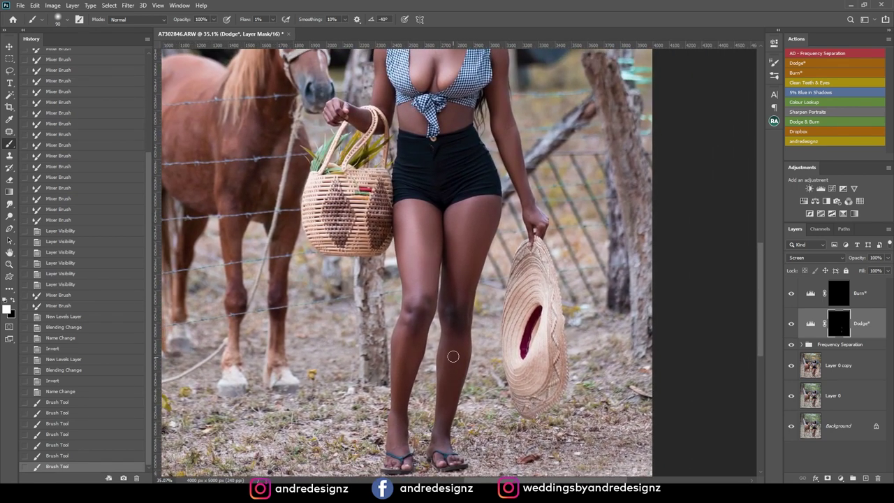
drag(447, 425, 448, 347)
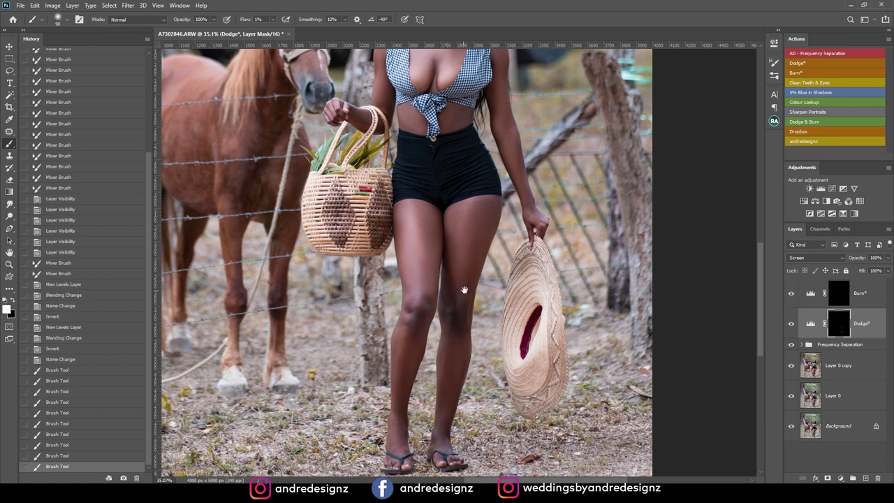
Step: Enlarge the Brush to 125 and dodge the highlight on the upper thigh beside the basket
drag(461, 297, 425, 379)
mouse_move(433, 311)
mouse_down()
mouse_move(429, 368)
mouse_move(433, 335)
mouse_up()
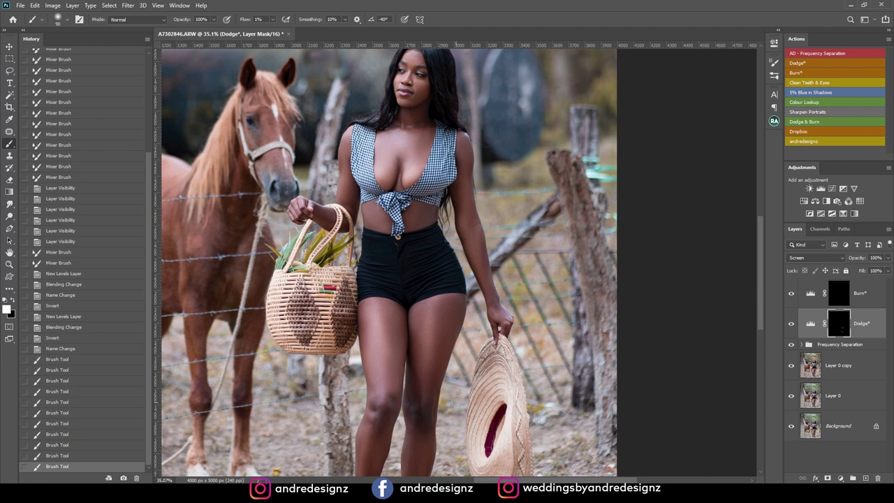
key(bracketright)
key(bracketright)
mouse_move(379, 325)
mouse_down()
mouse_move(389, 320)
mouse_move(411, 368)
mouse_move(398, 376)
mouse_up()
drag(375, 323, 384, 357)
Step: Dodge the arm holding the hat with the Brush at size 70 and the face highlights at size 50
mouse_move(473, 221)
mouse_down()
mouse_move(495, 349)
mouse_move(487, 349)
mouse_up()
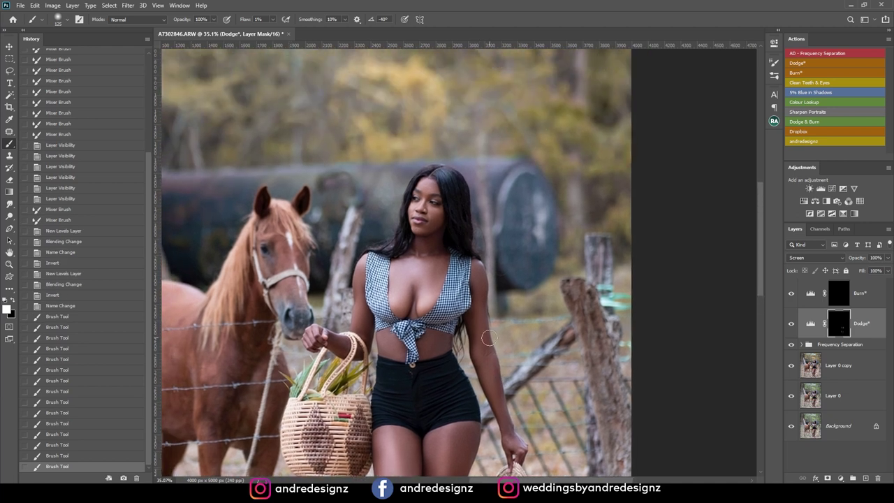
key(bracketleft)
key(bracketleft)
drag(479, 289, 501, 374)
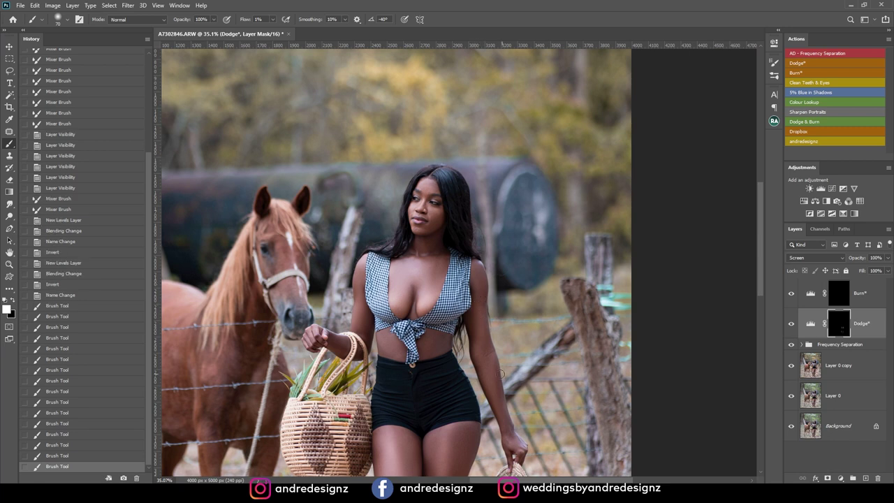
drag(490, 375, 443, 254)
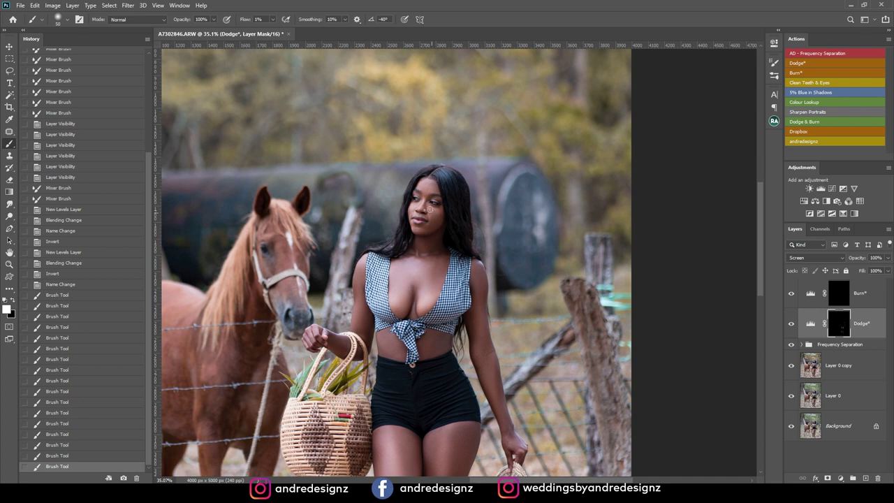
drag(437, 215, 440, 196)
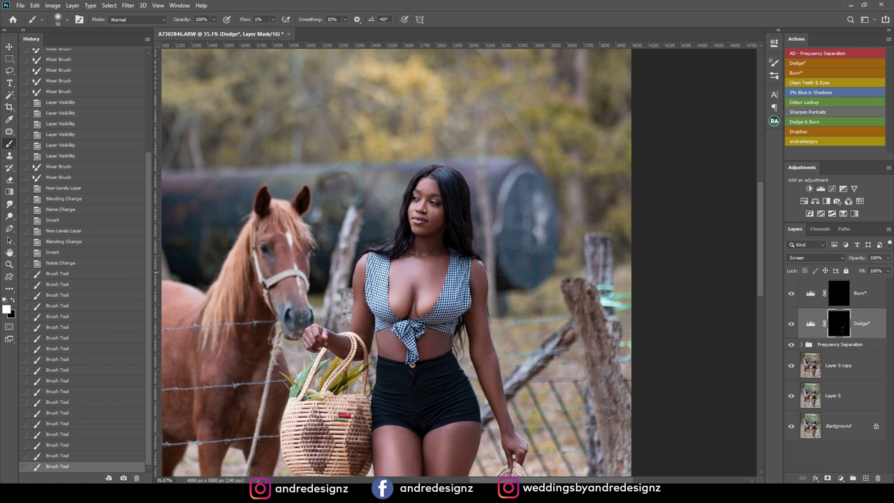
Step: Check the whole image, then dodge the fronts of both thighs again with the Brush at size 125
key(ctrl+minus)
key(ctrl+minus)
key(ctrl+minus)
key(ctrl+minus)
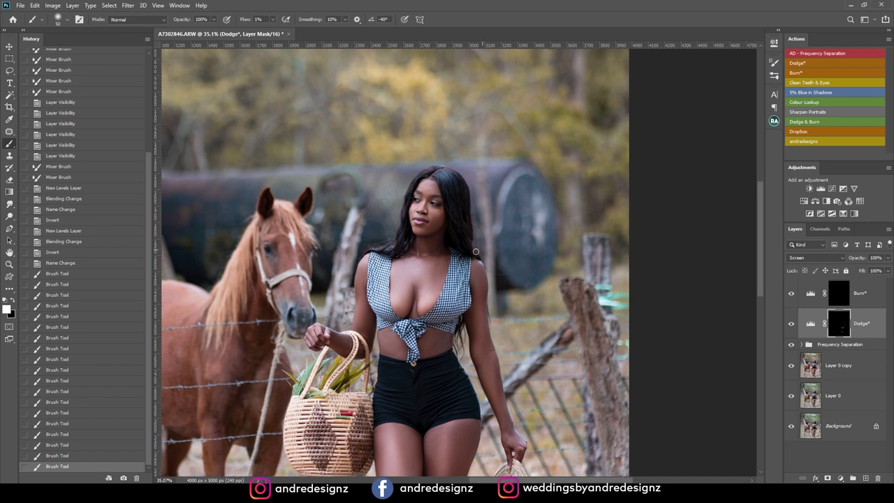
key(ctrl+plus)
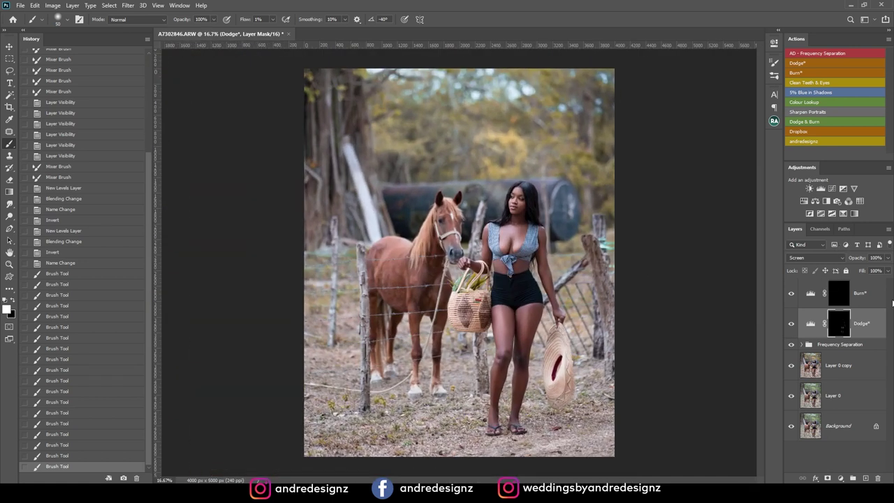
key(ctrl+plus)
key(ctrl+plus)
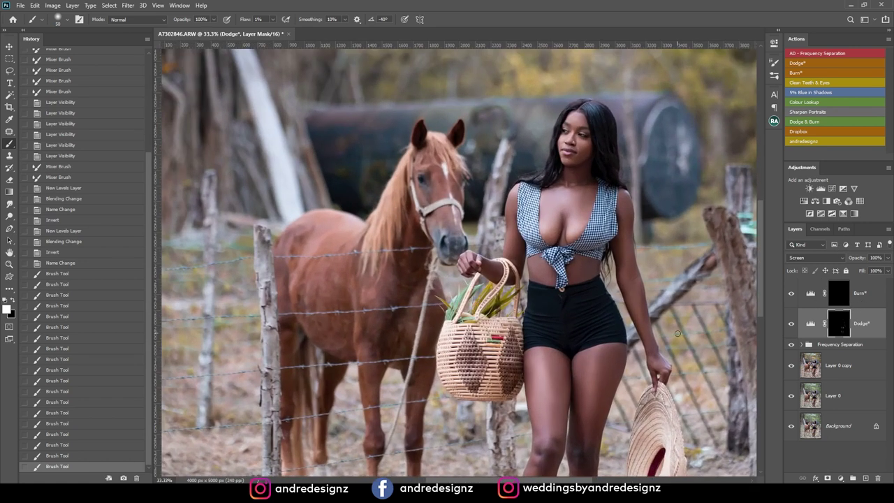
key(bracketright)
key(bracketright)
mouse_move(605, 365)
mouse_down()
mouse_move(593, 404)
mouse_move(583, 364)
mouse_move(581, 386)
mouse_move(618, 363)
mouse_move(577, 405)
mouse_up()
mouse_move(554, 354)
mouse_down()
mouse_move(536, 370)
mouse_move(531, 357)
mouse_move(535, 391)
mouse_move(551, 395)
mouse_move(533, 380)
mouse_move(551, 432)
mouse_up()
mouse_move(608, 364)
mouse_down()
mouse_move(601, 355)
mouse_move(608, 394)
mouse_up()
Step: Select the Burn* layer's mask and darken the shadow edges of both thighs with the Brush at size 125
drag(601, 322, 564, 193)
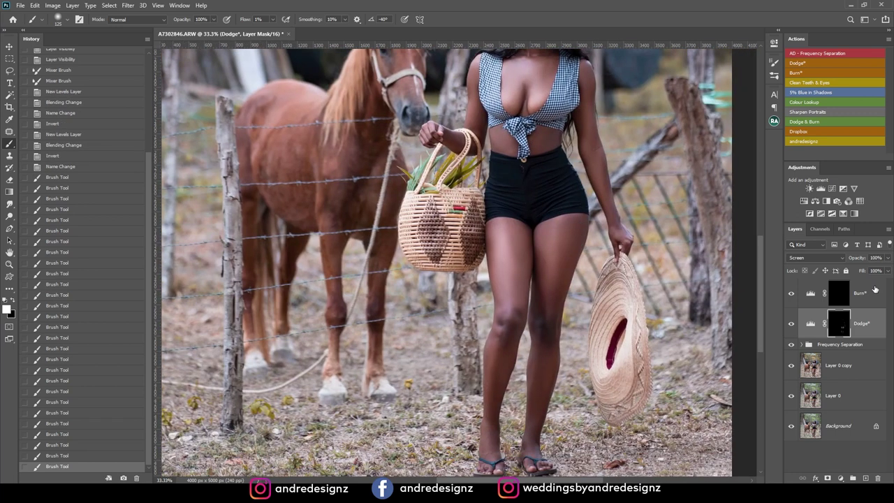
click(859, 291)
mouse_move(518, 243)
mouse_down()
mouse_move(518, 232)
mouse_move(528, 260)
mouse_up()
drag(528, 261, 529, 256)
drag(529, 255, 538, 300)
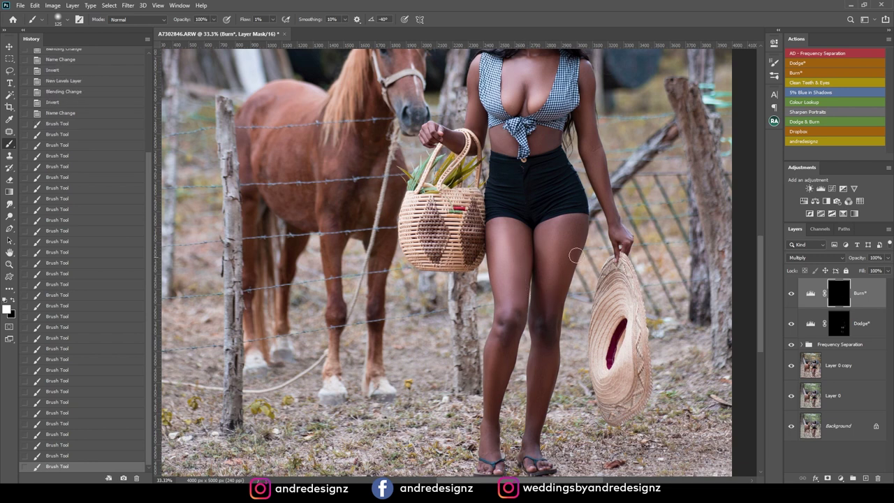
drag(570, 251, 559, 288)
mouse_move(541, 234)
mouse_down()
mouse_move(543, 284)
mouse_move(566, 339)
mouse_up()
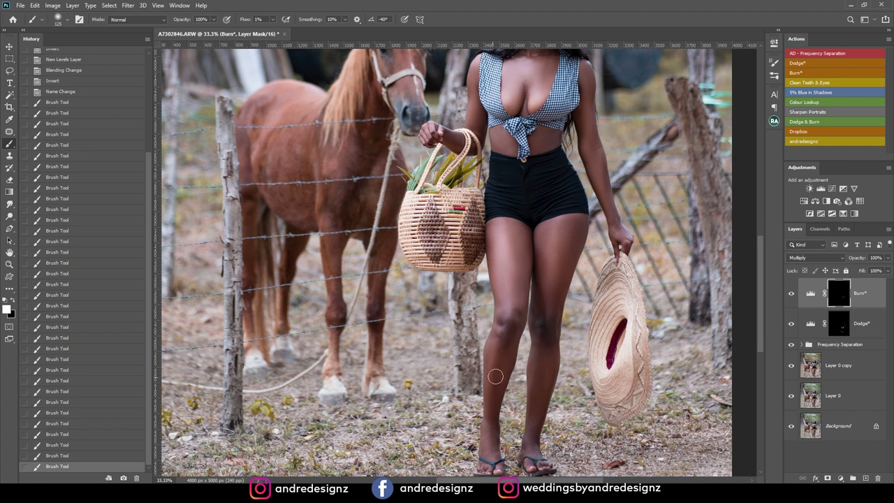
Step: Reduce the Brush to 70 and burn the shadows on the jaw, neck and center of the chest
scroll(495, 373, up, 8)
scroll(531, 311, up, 3)
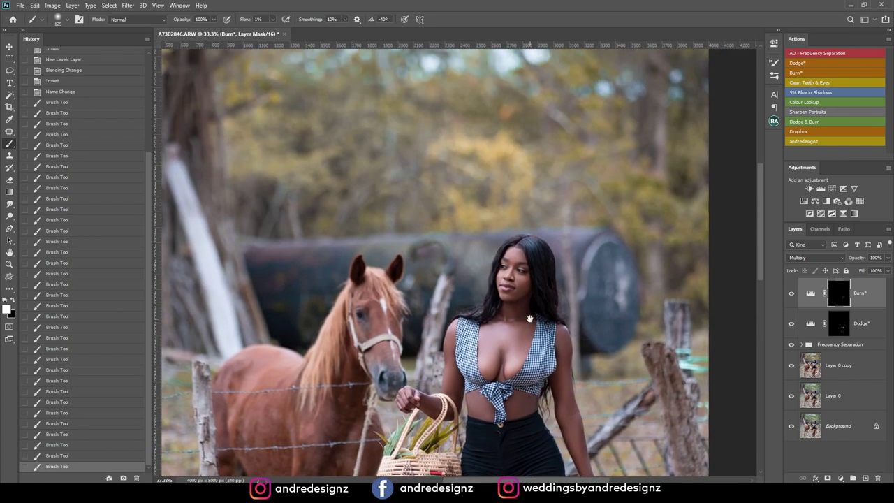
key(bracketleft)
key(bracketleft)
key(bracketleft)
key(bracketleft)
click(521, 290)
scroll(542, 256, down, 8)
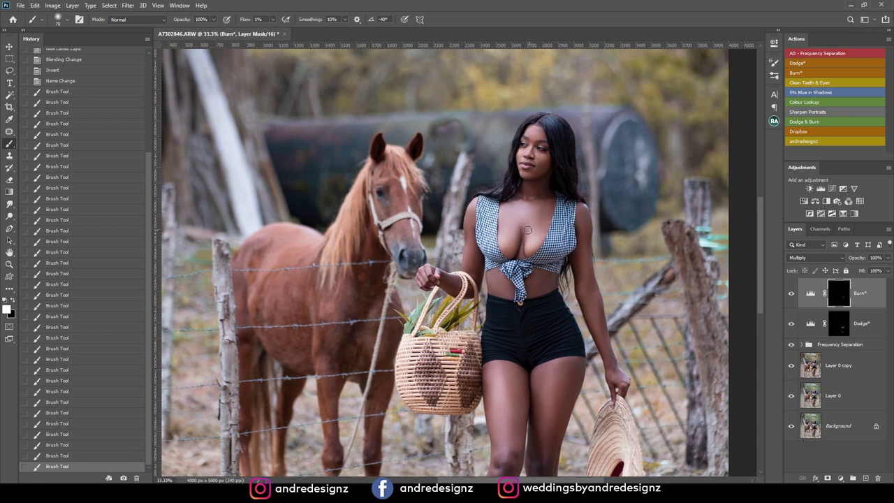
click(528, 238)
click(530, 189)
scroll(535, 309, up, 10)
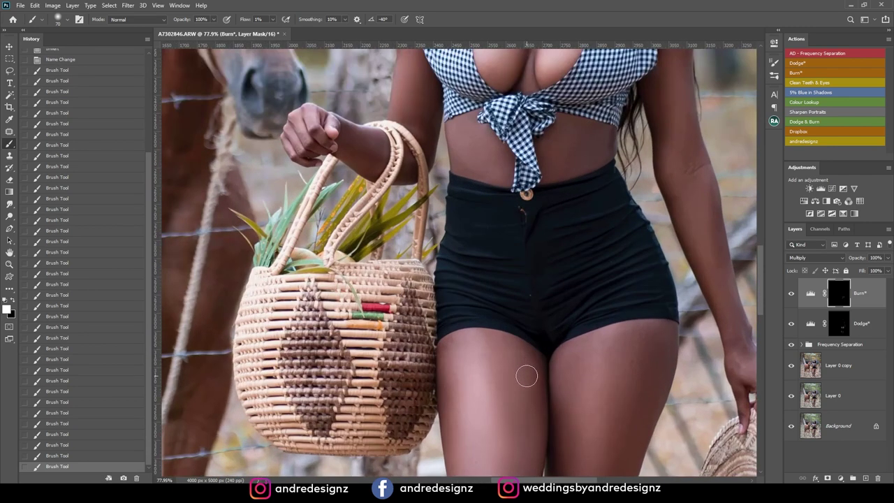
scroll(526, 375, down, 10)
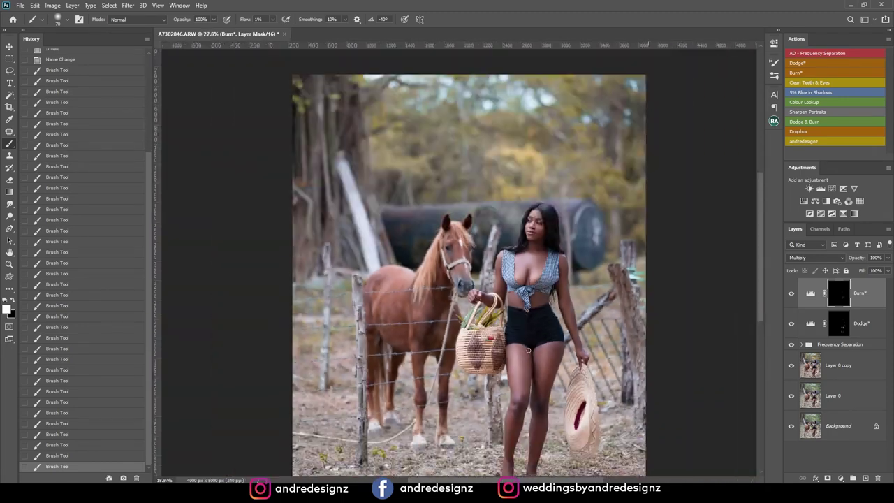
scroll(528, 338, up, 3)
scroll(526, 341, up, 5)
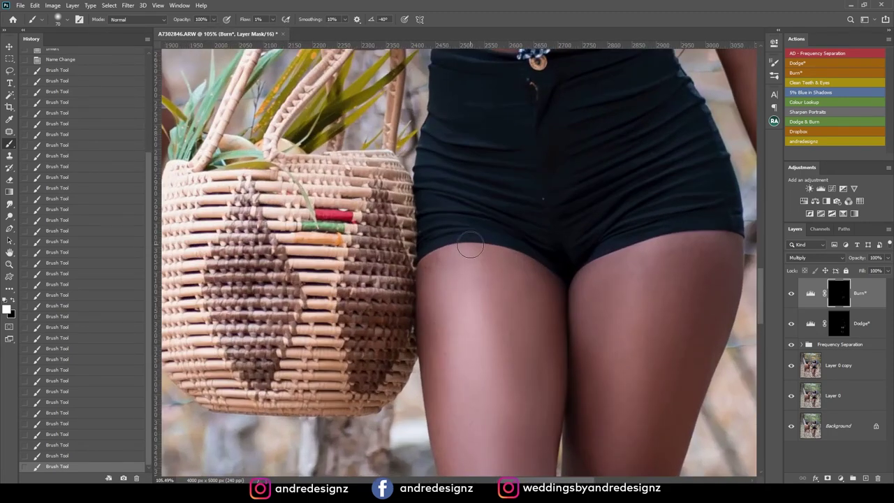
scroll(475, 255, down, 5)
scroll(524, 266, down, 3)
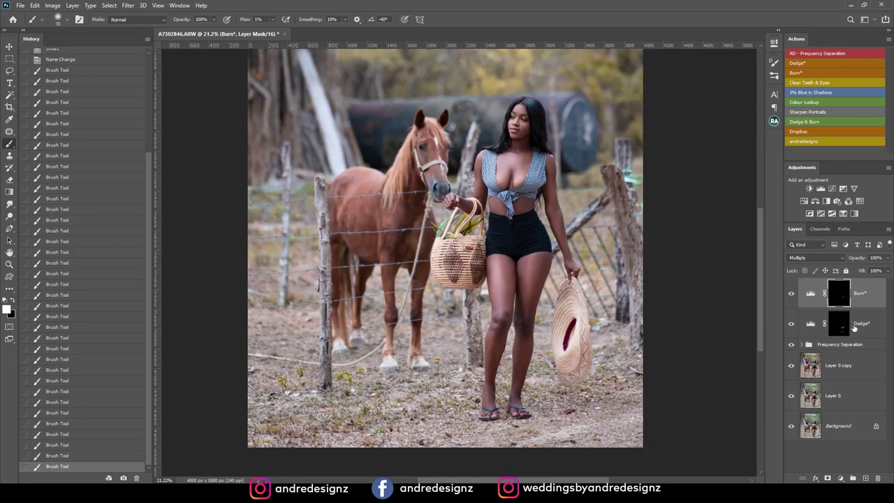
Step: Stamp all visible layers into a new layer above Burn* and duplicate that merged layer
click(874, 296)
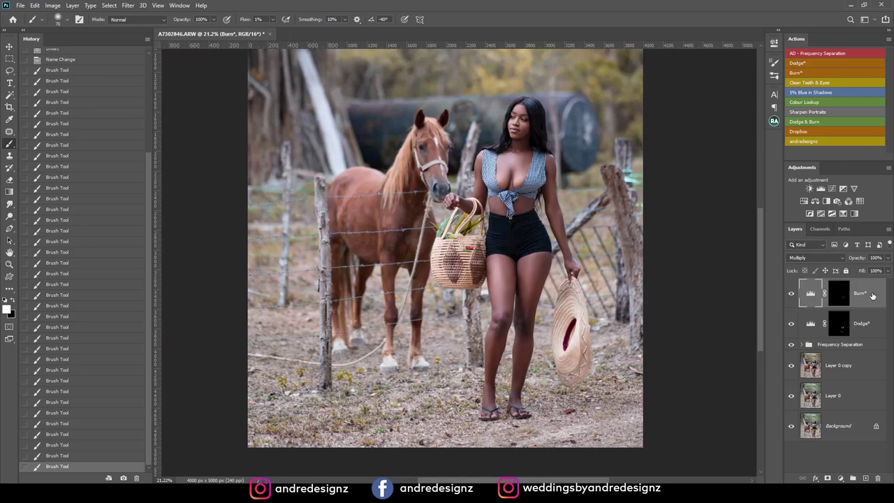
key(ctrl+shift+alt+e)
key(ctrl+j)
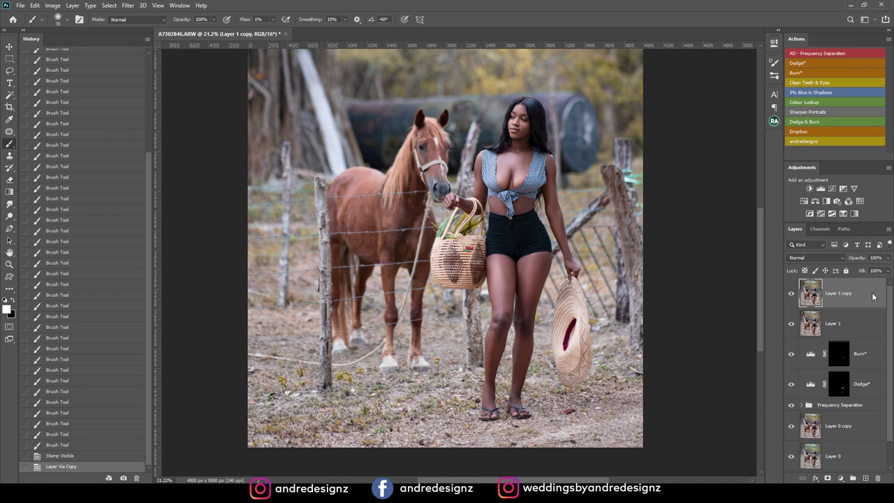
Step: Apply the Camera Raw filter to Layer 1 copy with Auto tone and slightly raised Clarity, comparing before and after views
key(ctrl+shift+a)
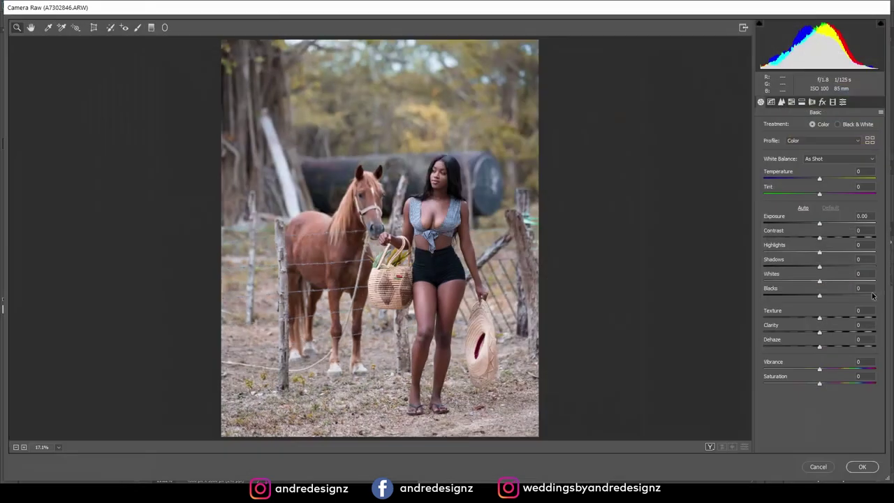
click(803, 208)
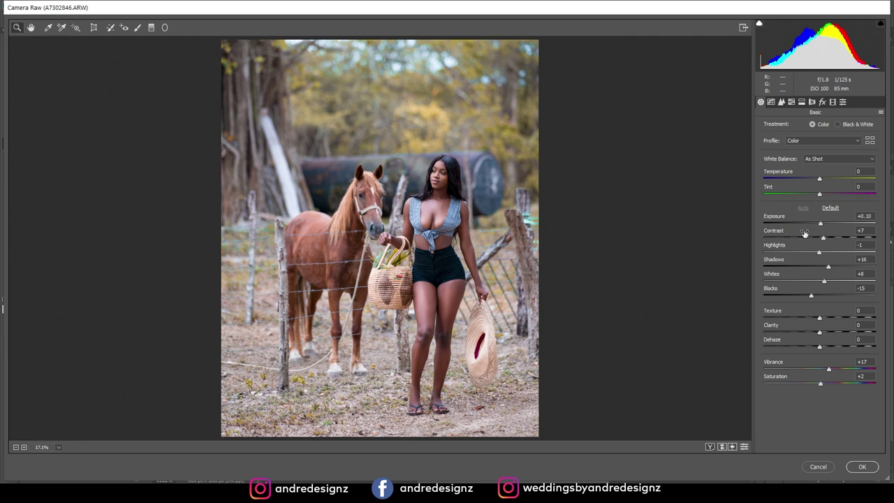
click(710, 447)
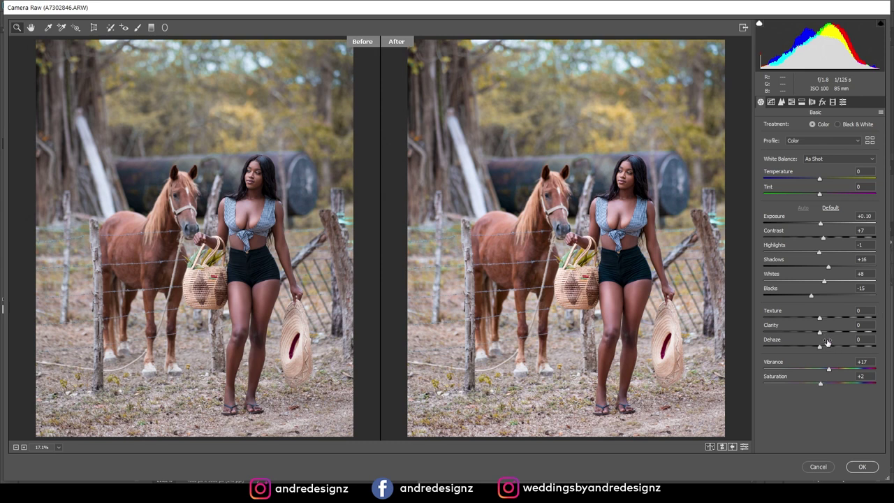
drag(821, 334, 825, 333)
drag(826, 334, 823, 334)
click(862, 467)
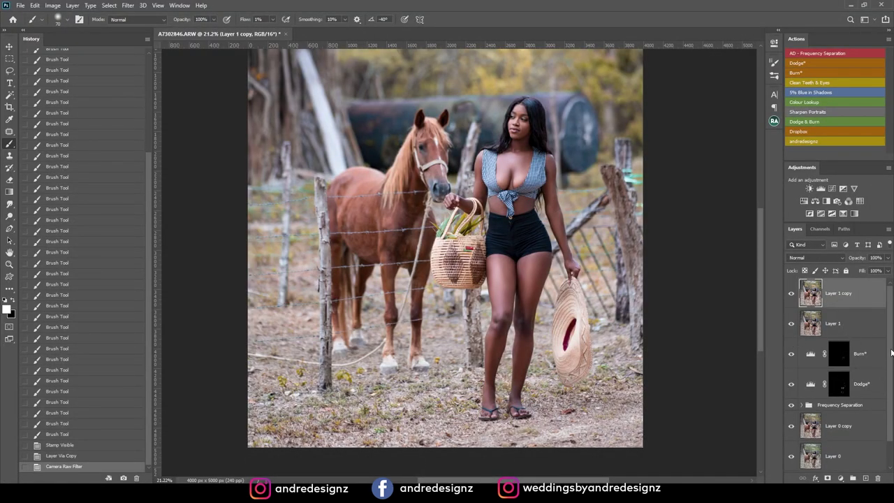
Step: Run the AD - Frequency Separation action from the Background layer with a 6.4-pixel blur and move its group above all other layers
drag(891, 353, 891, 380)
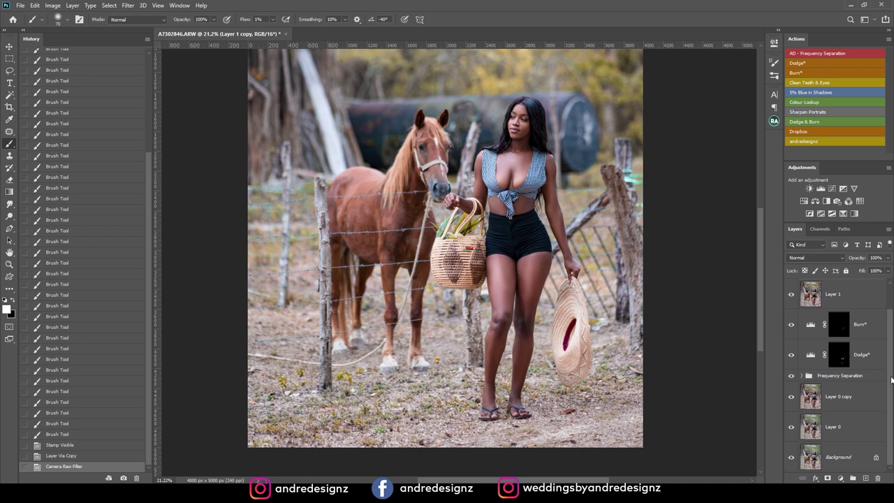
click(841, 457)
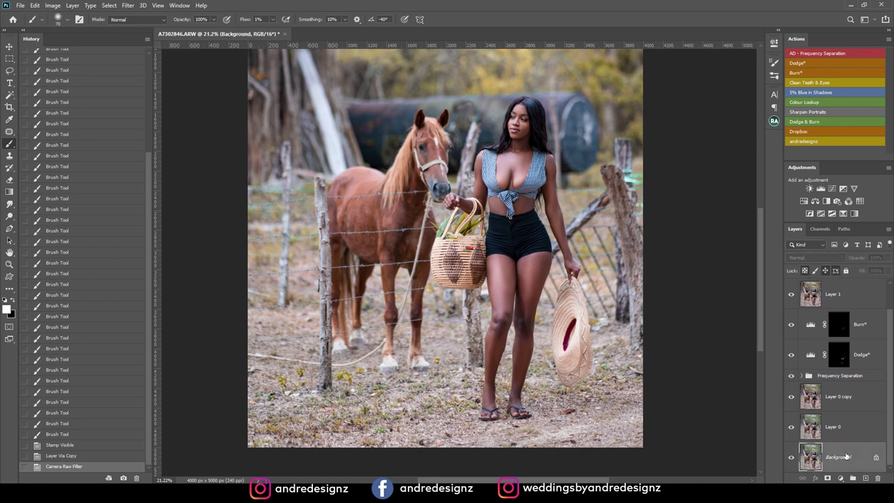
click(824, 54)
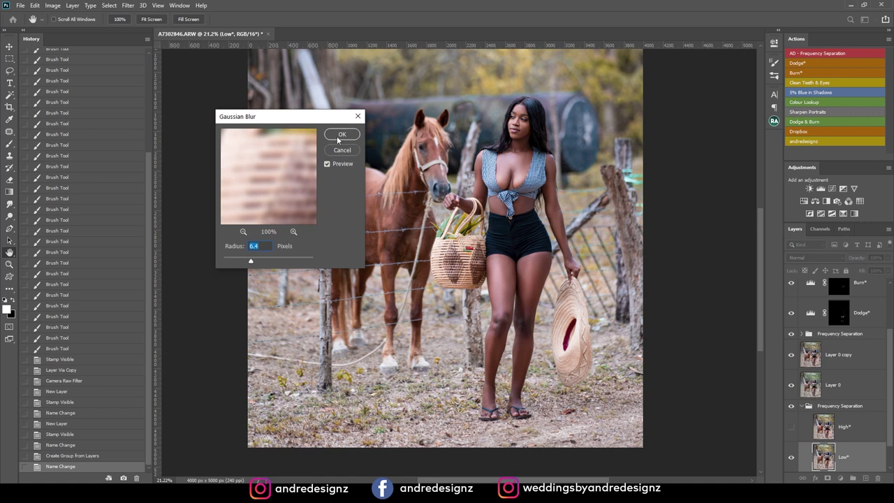
click(335, 138)
drag(869, 406, 872, 308)
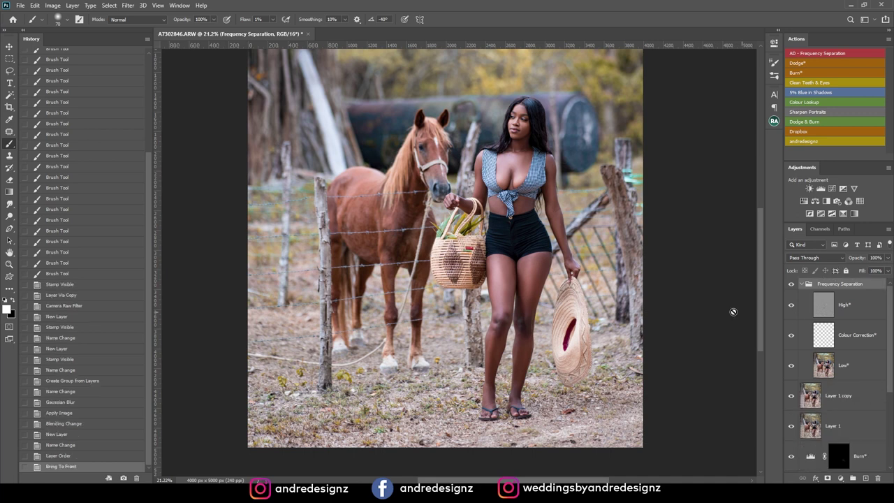
Step: Select the new Low* layer and blend the skin tones on both thighs and legs with the Mixer Brush at size 175
click(856, 370)
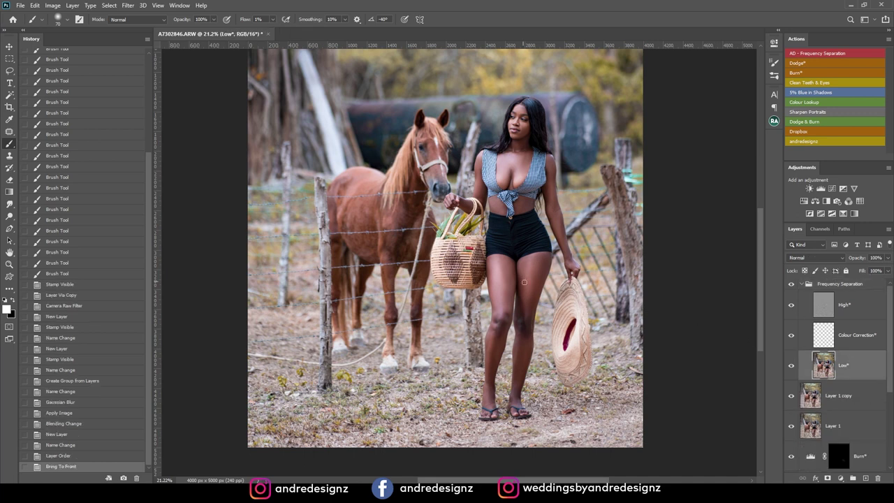
key(])
drag(540, 265, 538, 274)
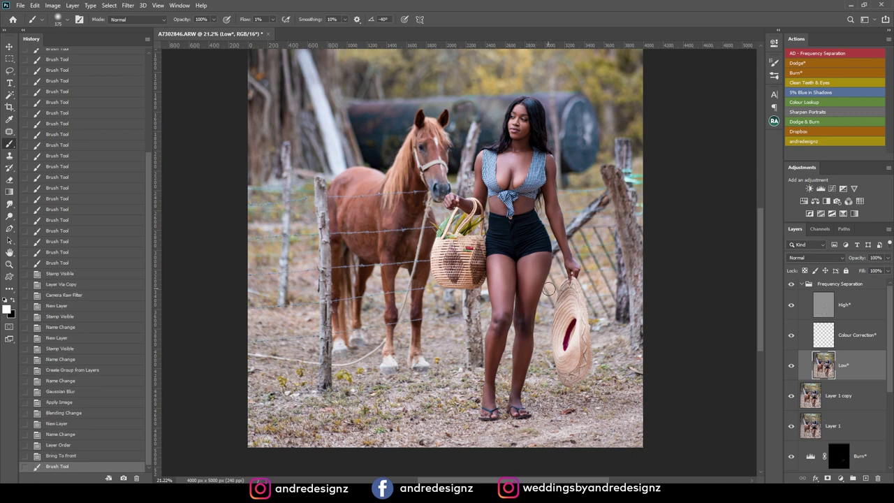
key(ctrl+z)
key(shift+b)
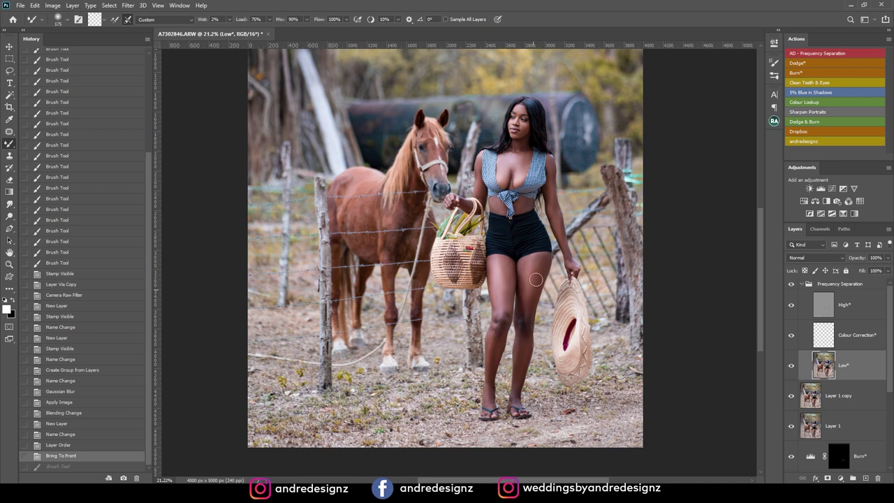
mouse_move(536, 287)
mouse_down()
mouse_move(526, 274)
mouse_move(543, 303)
mouse_move(504, 274)
mouse_up()
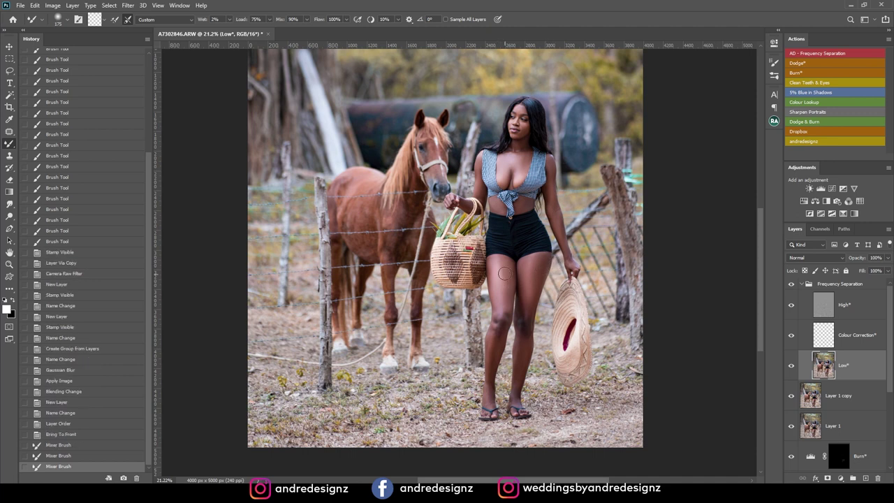
mouse_move(503, 307)
mouse_down()
mouse_move(503, 276)
mouse_move(520, 325)
mouse_move(513, 375)
mouse_up()
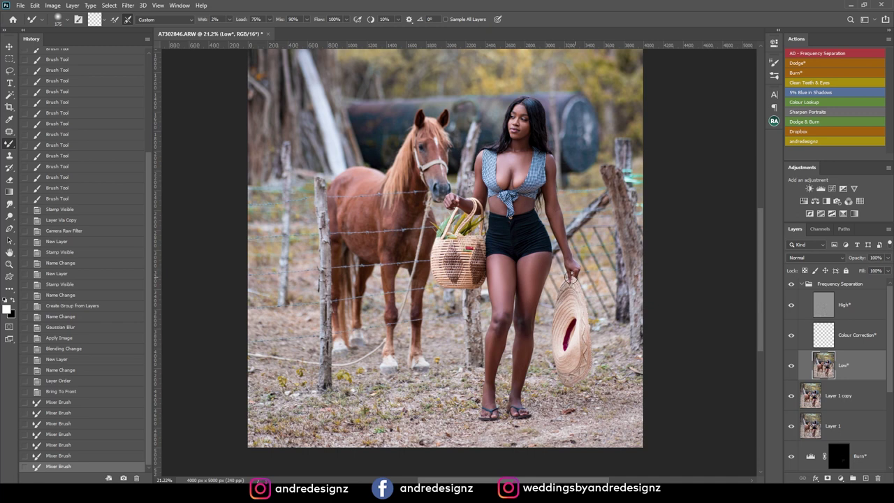
Step: Blend the skin on the thigh beside the hat at closer range with the Mixer Brush
key(ctrl+plus)
key(ctrl+plus)
key(ctrl+plus)
mouse_move(636, 285)
mouse_down()
mouse_move(639, 334)
mouse_move(633, 336)
mouse_move(624, 305)
mouse_move(647, 296)
mouse_move(651, 263)
mouse_up()
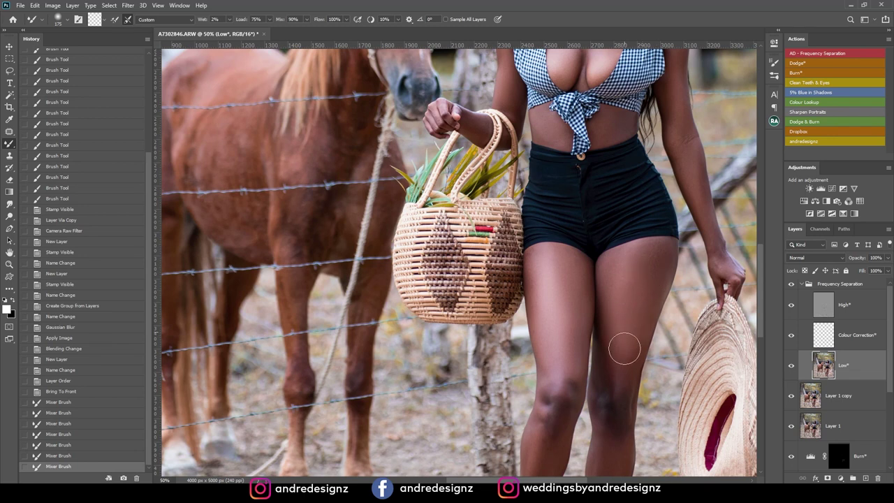
drag(649, 370, 658, 369)
key(ctrl+minus)
key(ctrl+minus)
key(ctrl+minus)
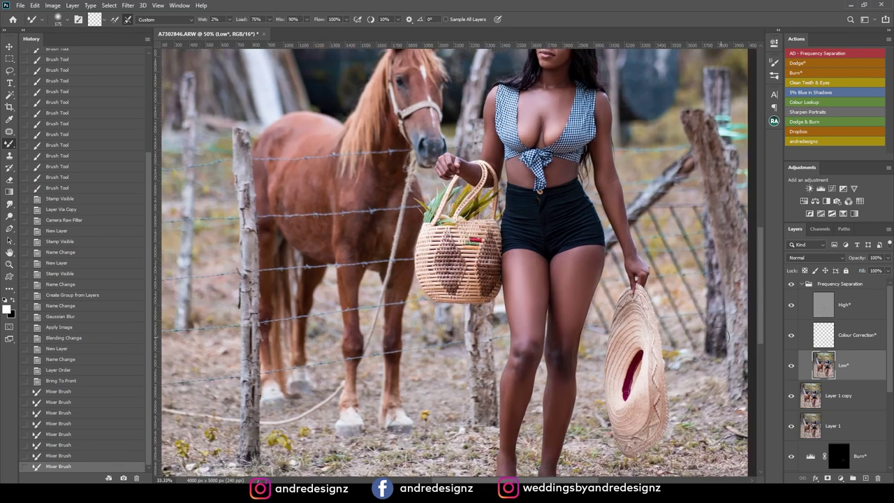
key(ctrl+plus)
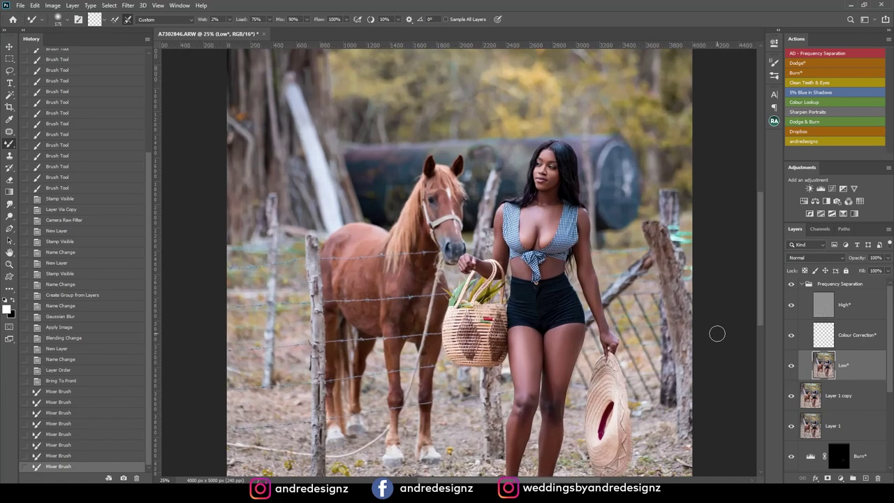
Step: Step back to the fourth Mixer Brush stroke in the history and re-blend the thigh beside the hat down to the knee
click(90, 444)
click(111, 424)
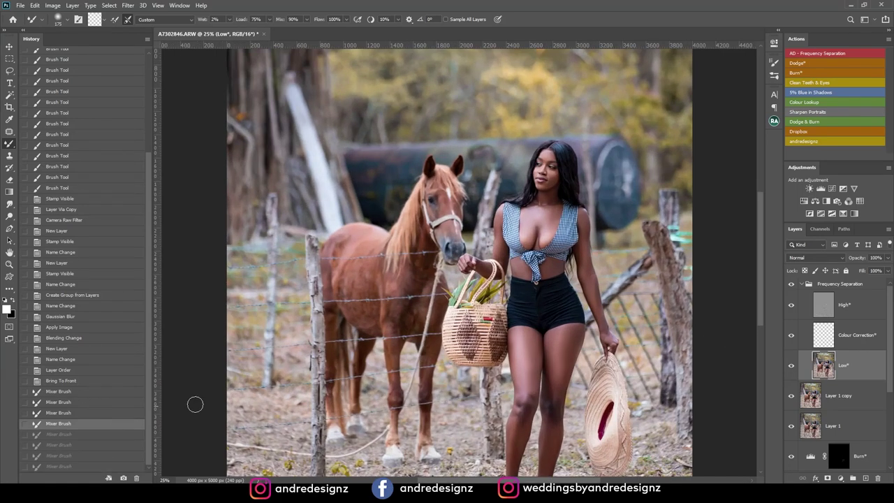
mouse_move(563, 371)
mouse_down()
mouse_move(570, 336)
mouse_move(556, 400)
mouse_up()
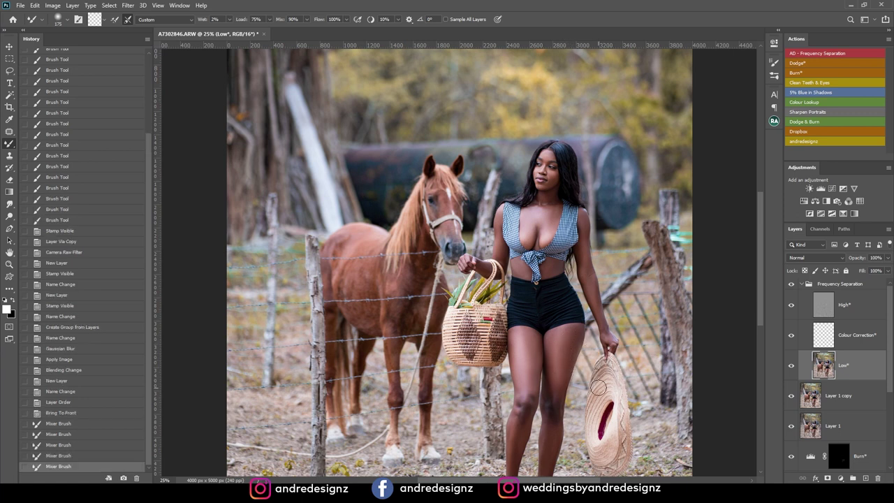
drag(577, 343, 566, 350)
drag(559, 367, 567, 391)
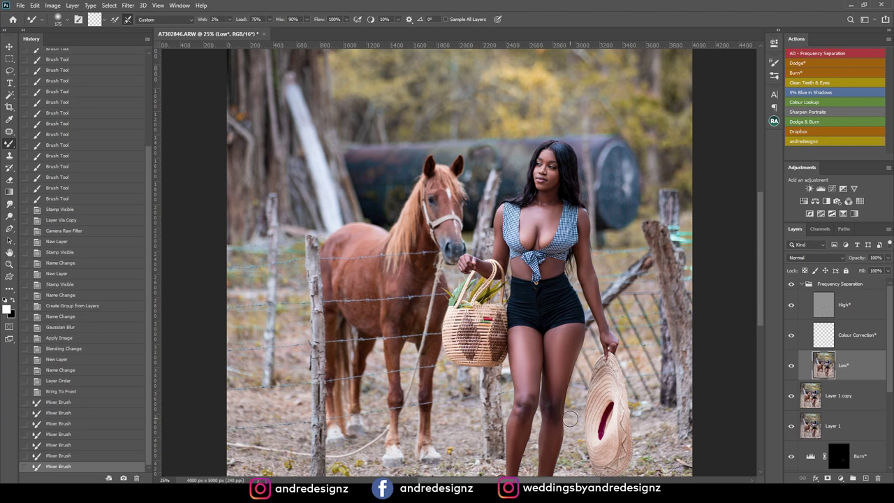
scroll(570, 418, down, 3)
scroll(529, 334, up, 5)
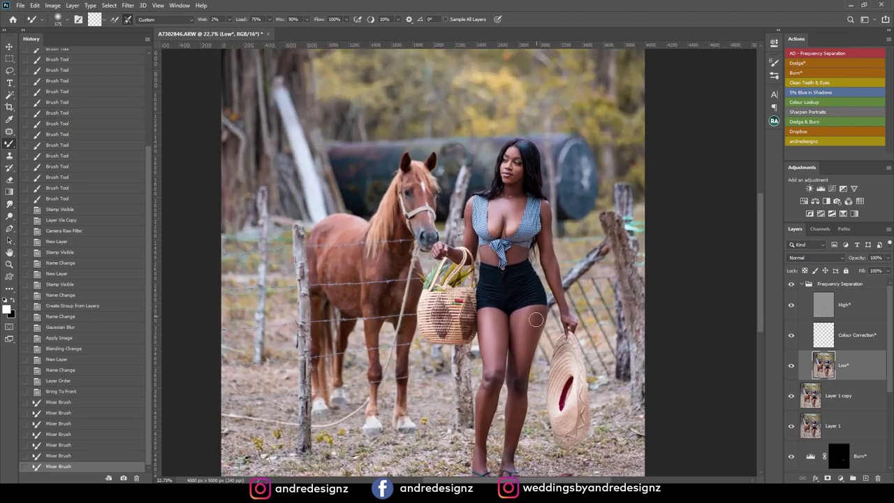
scroll(529, 334, up, 5)
scroll(538, 324, down, 6)
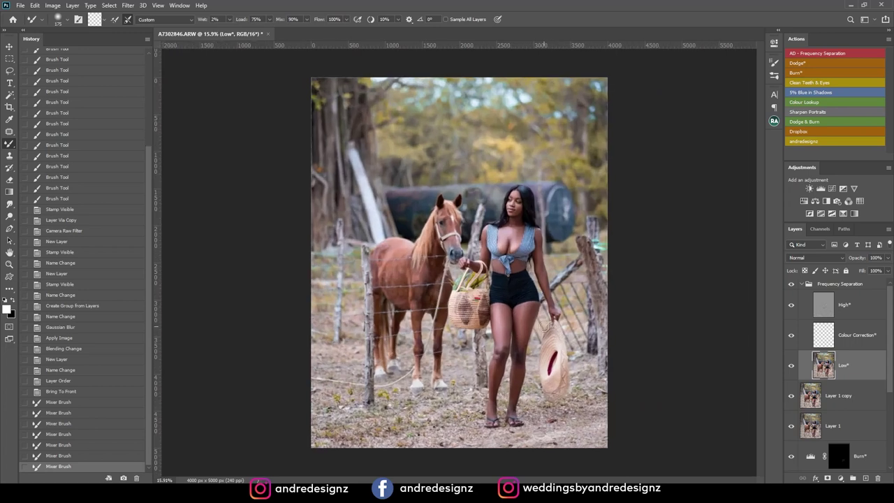
scroll(543, 326, up, 1)
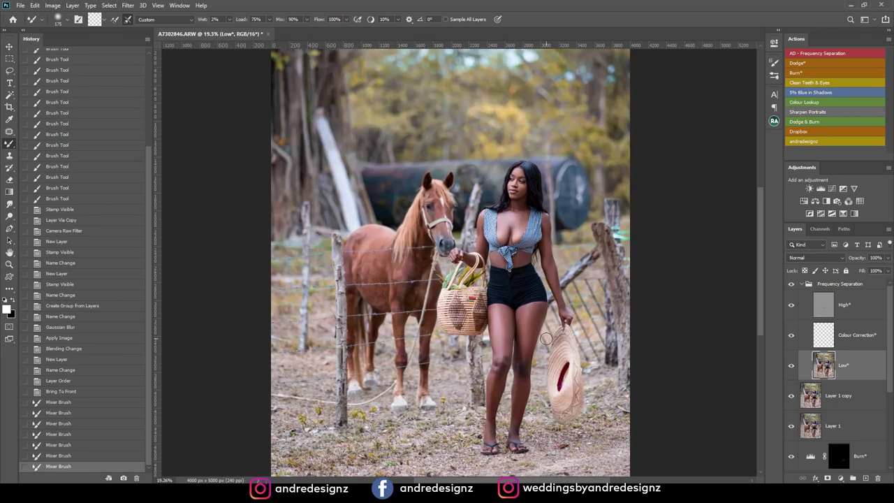
Step: Collapse the top Frequency Separation group and stamp all visible layers into a new layer above it
click(845, 286)
click(808, 284)
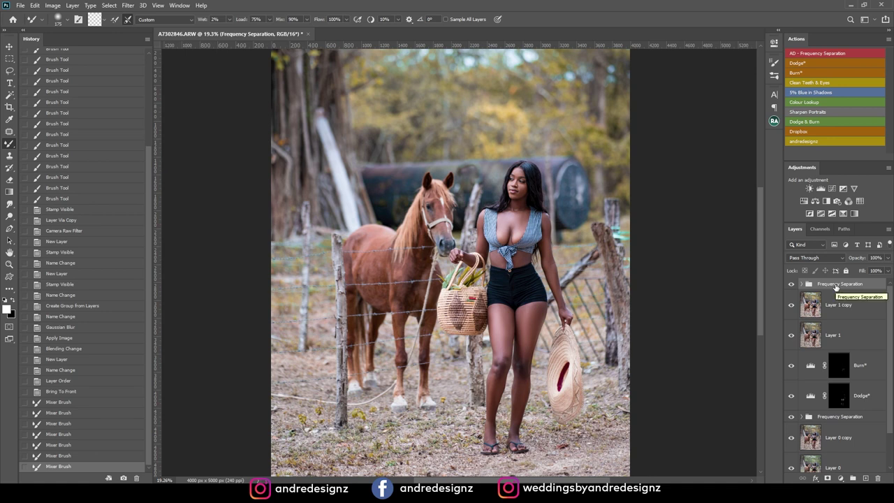
key(ctrl+shift+alt+e)
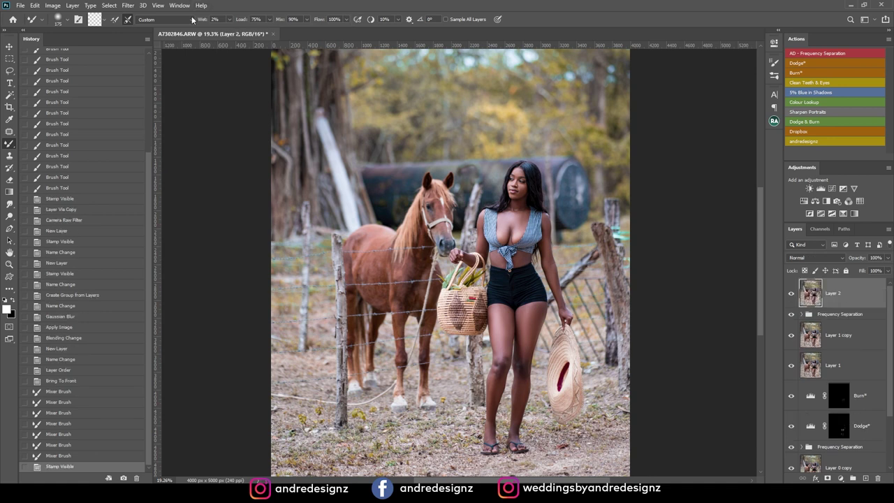
Step: Apply the Camera Raw filter to the stamped layer with Highlights at -58
click(128, 5)
click(161, 66)
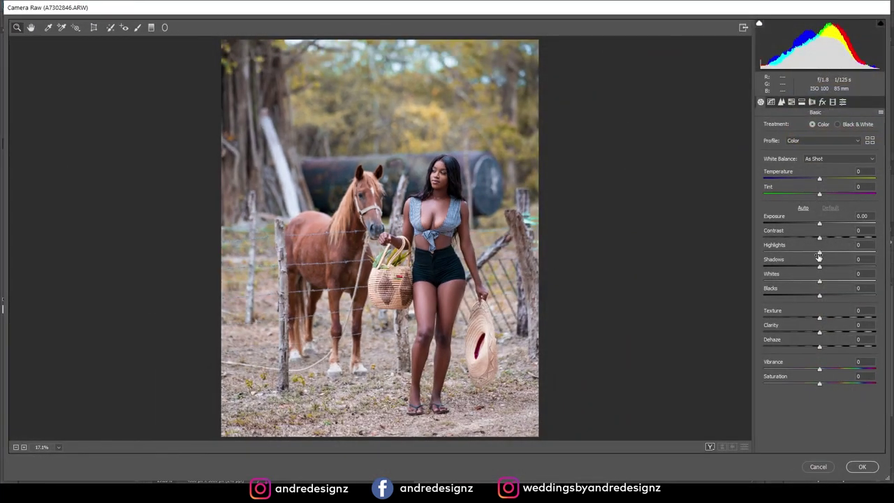
drag(819, 257, 787, 253)
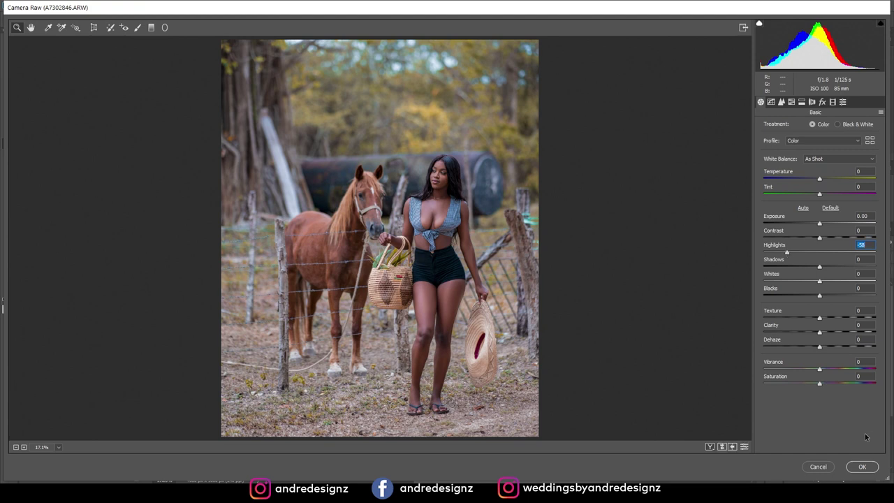
click(862, 467)
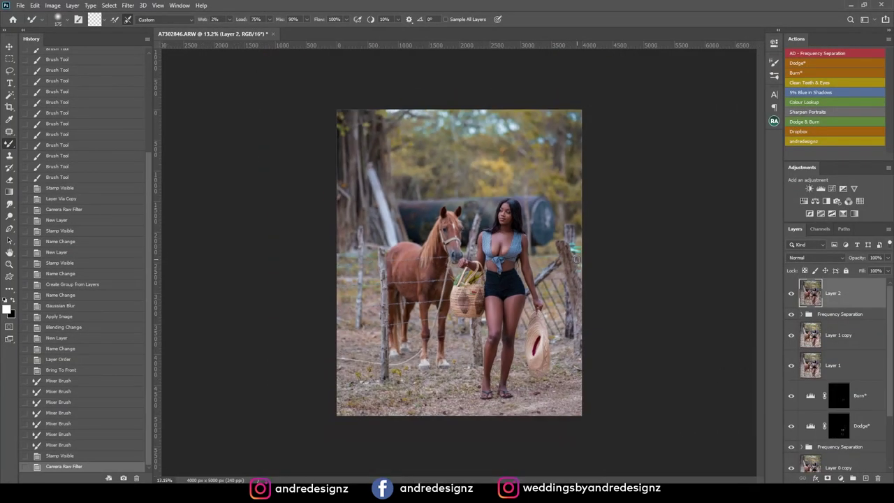
Step: Add a black mask that hides all of Layer 2 and set the regular Brush to 100% flow
scroll(461, 262, up, 1)
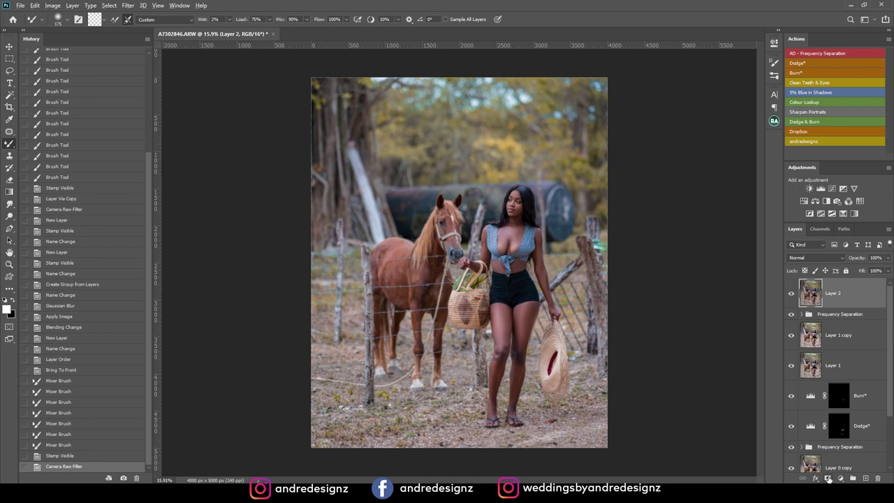
alt+click(828, 478)
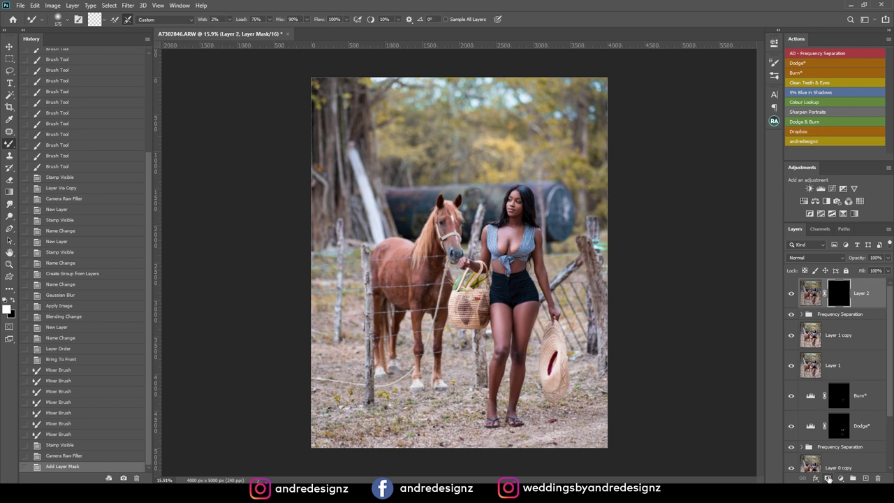
key(shift+b)
click(274, 20)
drag(286, 32, 484, 20)
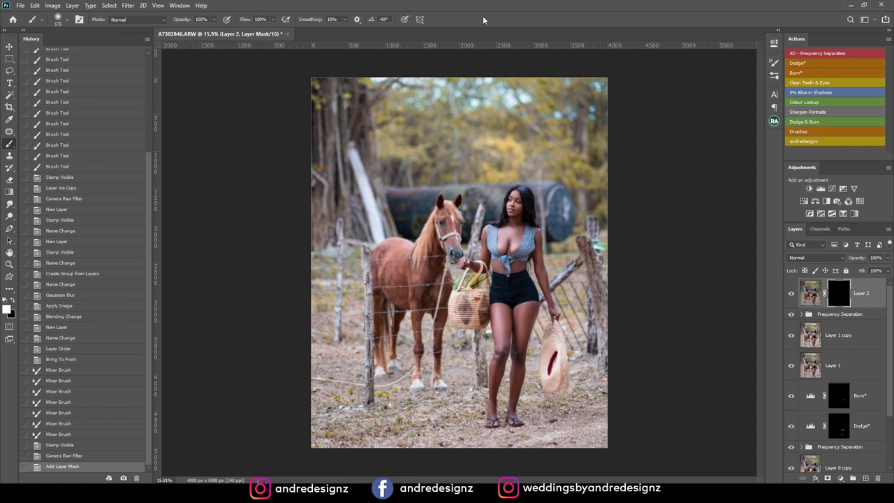
Step: Enlarge the Brush to 1700 and paint white on Layer 2's mask over the horse, trees and ground, keeping the woman's body masked
key(bracketright)
key(bracketright)
key(bracketright)
key(bracketright)
key(bracketright)
key(bracketright)
key(bracketright)
key(bracketright)
key(bracketright)
key(bracketright)
key(bracketright)
key(bracketright)
key(bracketright)
key(bracketright)
key(bracketright)
key(bracketright)
key(bracketright)
mouse_move(494, 285)
mouse_down()
mouse_move(506, 273)
mouse_move(489, 352)
mouse_up()
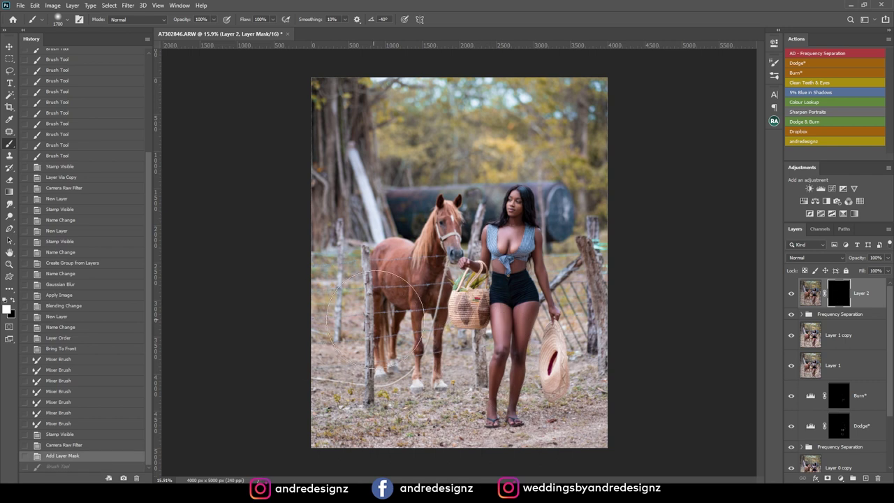
mouse_move(361, 431)
mouse_down()
mouse_move(337, 274)
mouse_move(366, 111)
mouse_move(544, 110)
mouse_move(488, 126)
mouse_up()
mouse_move(355, 381)
mouse_down()
mouse_move(422, 427)
mouse_move(451, 426)
mouse_up()
drag(399, 255, 406, 350)
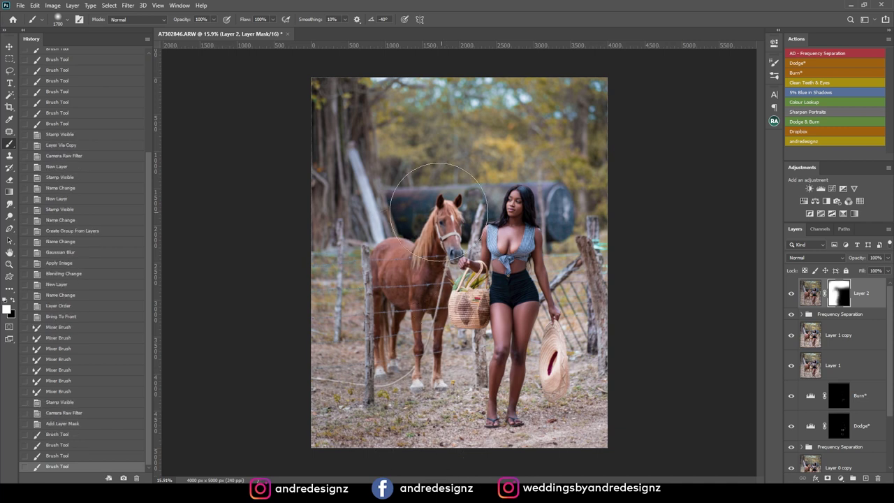
Step: Compare the image with and without Layer 2 by toggling its visibility, leaving it shown
click(793, 298)
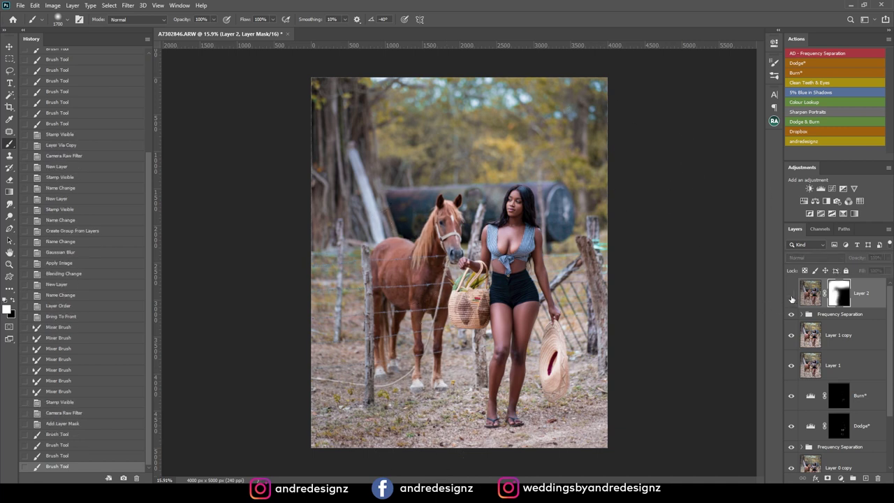
click(794, 298)
click(792, 299)
click(792, 299)
Step: Run the 5% Blue in Shadows and Colour Lookup actions above Layer 2 and set the Color Lookup layer's opacity to 11%
key(ctrl+2)
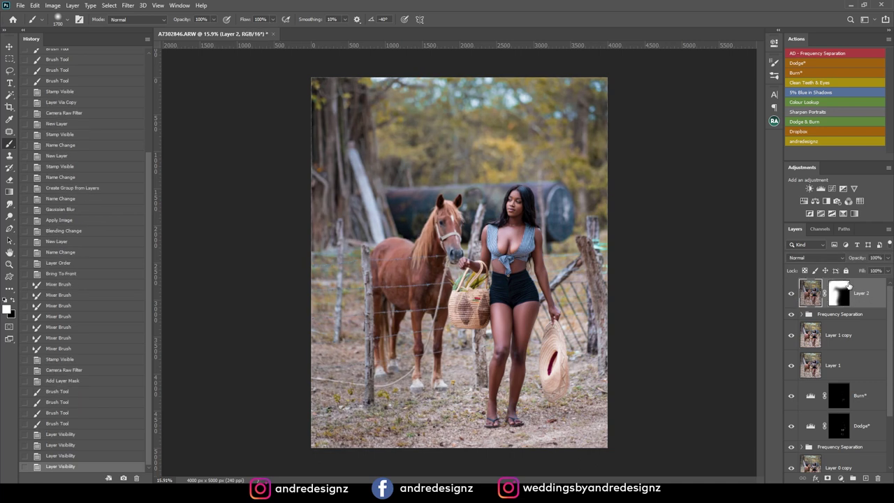
click(820, 95)
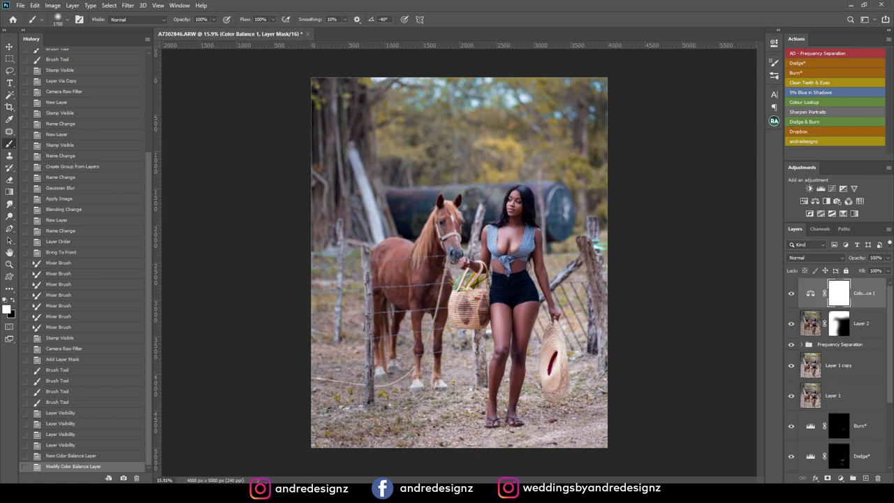
click(808, 104)
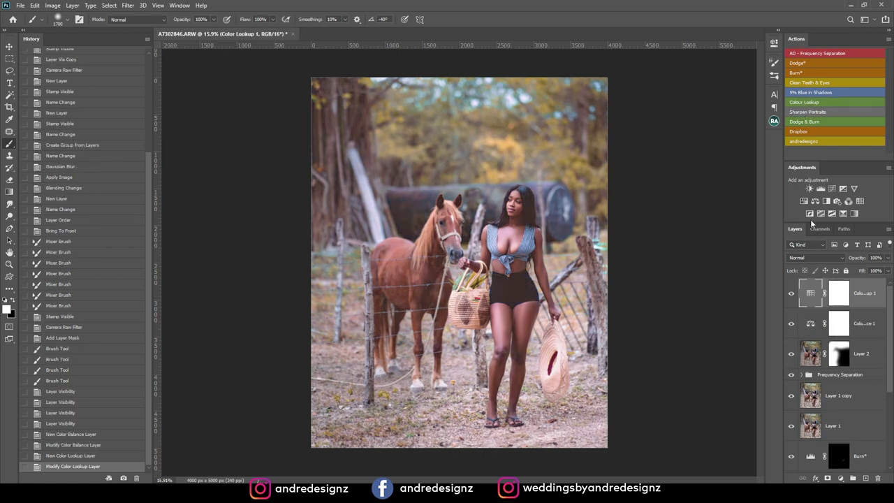
click(886, 258)
drag(852, 272, 850, 271)
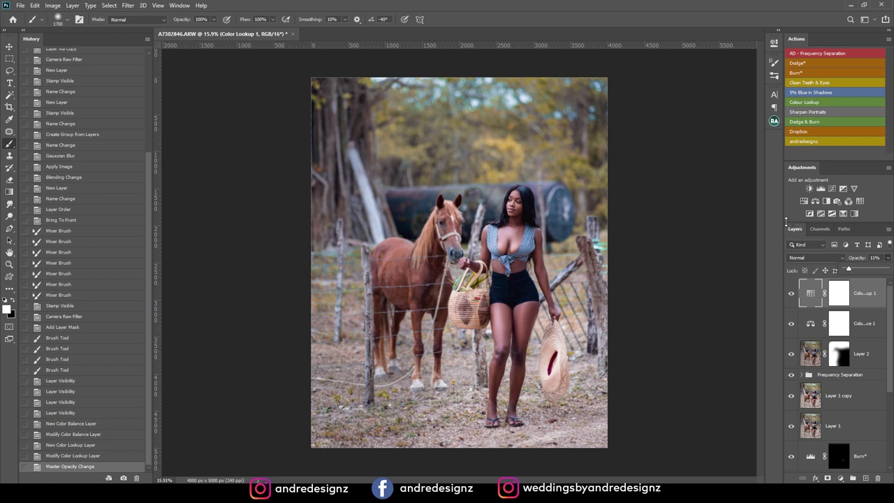
Step: Stamp all visible layers into a new layer on top and add a Gradient Overlay style to it
key(ctrl+shift+alt+e)
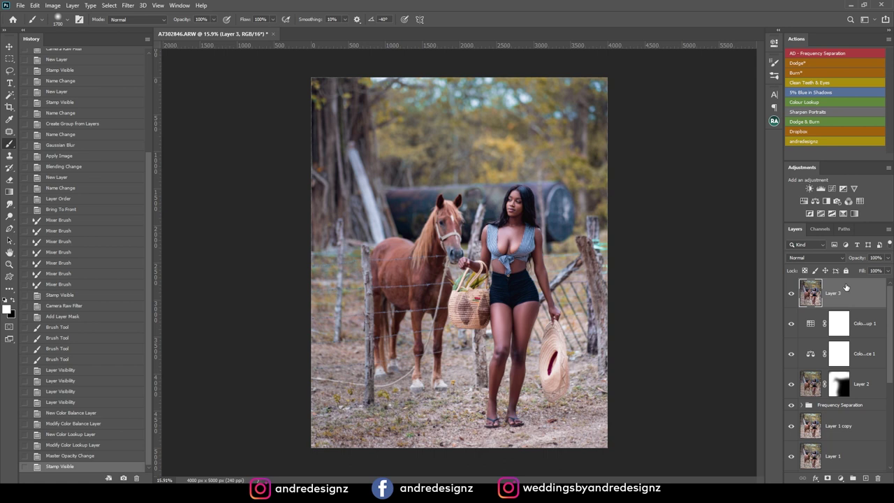
right_click(834, 287)
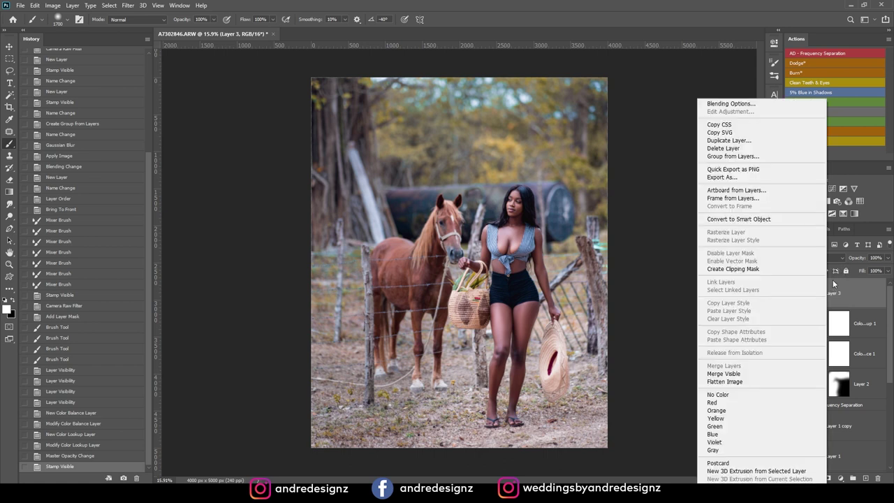
click(765, 105)
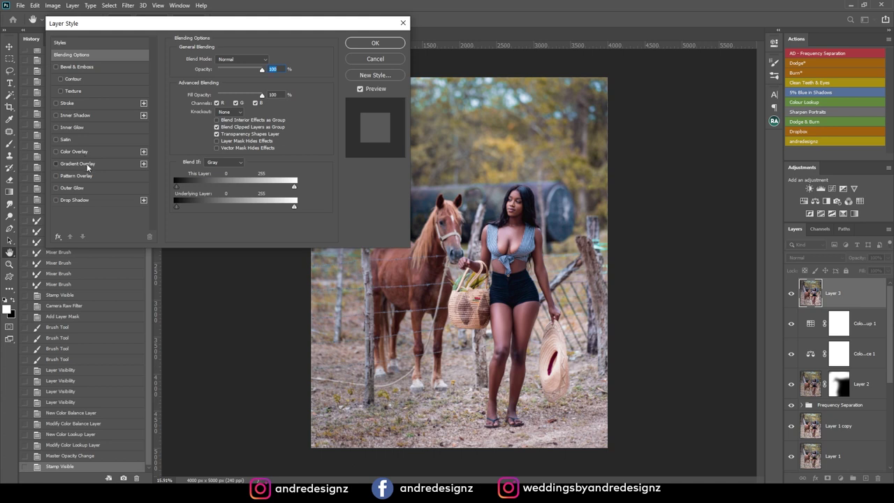
click(78, 163)
drag(274, 26, 209, 59)
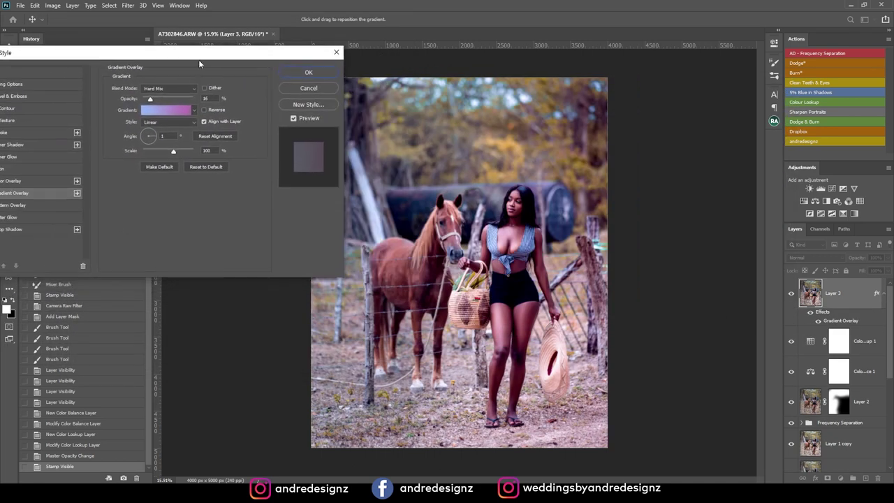
Step: Edit the overlay's gradient and try the Sand_02 and Sand_01 presets from the Neutrals group, ending on Sand_01
click(170, 114)
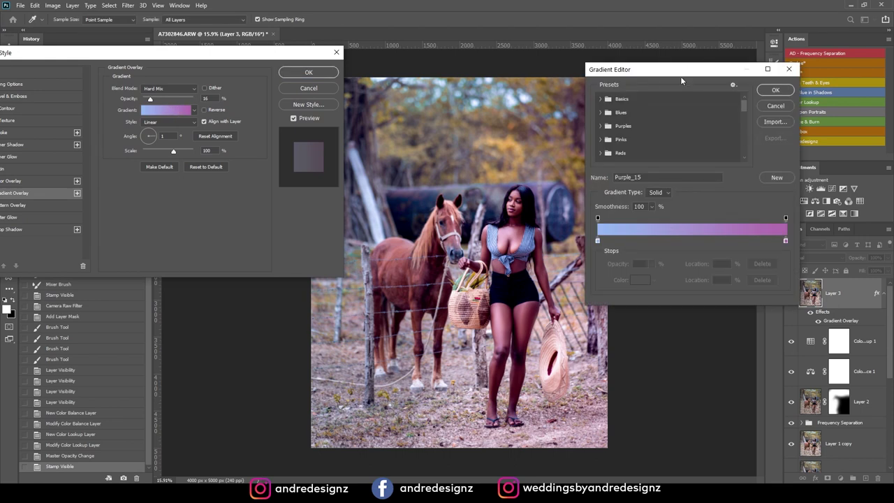
click(601, 101)
click(602, 129)
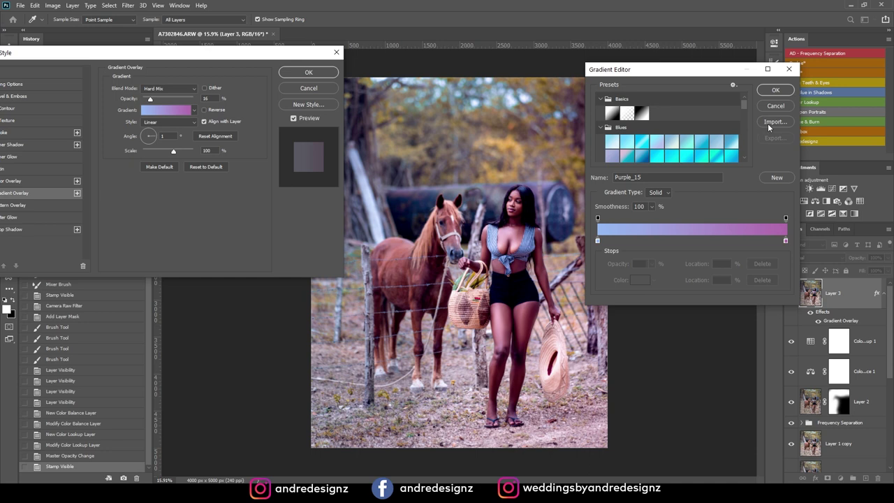
drag(745, 104, 757, 131)
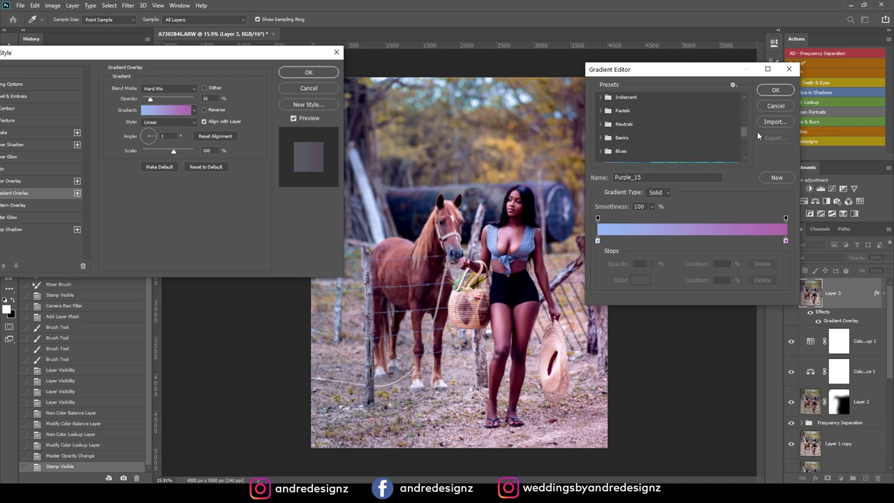
click(601, 125)
click(658, 138)
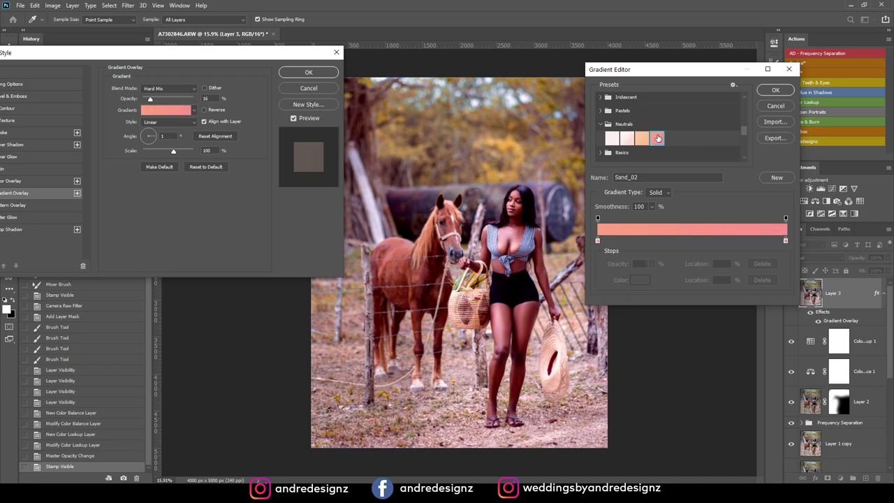
click(640, 141)
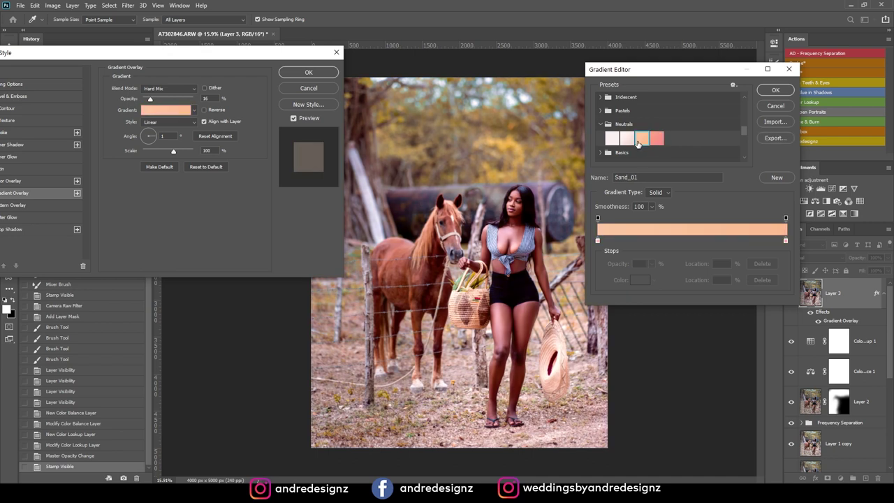
click(657, 139)
click(641, 143)
Step: Try several presets from the Pinks group for the overlay gradient, including Pink_09 and Pink_10
drag(743, 126, 748, 135)
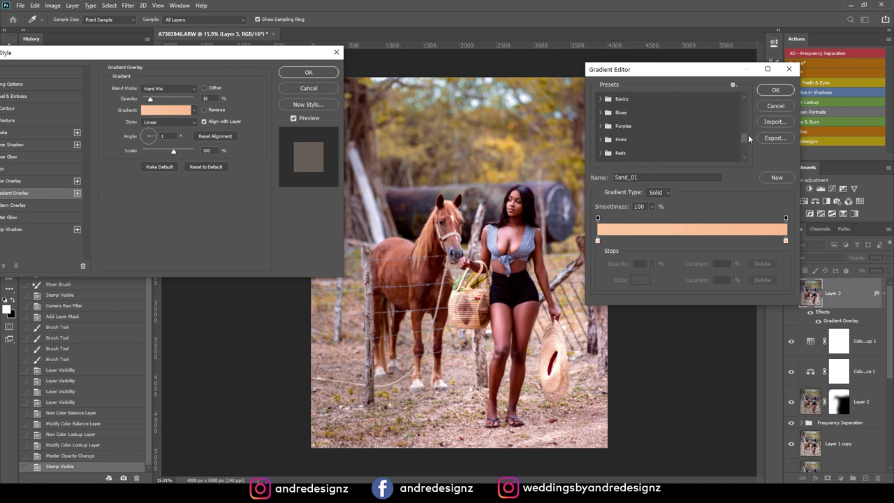
click(599, 140)
click(626, 154)
click(659, 155)
click(715, 155)
click(731, 155)
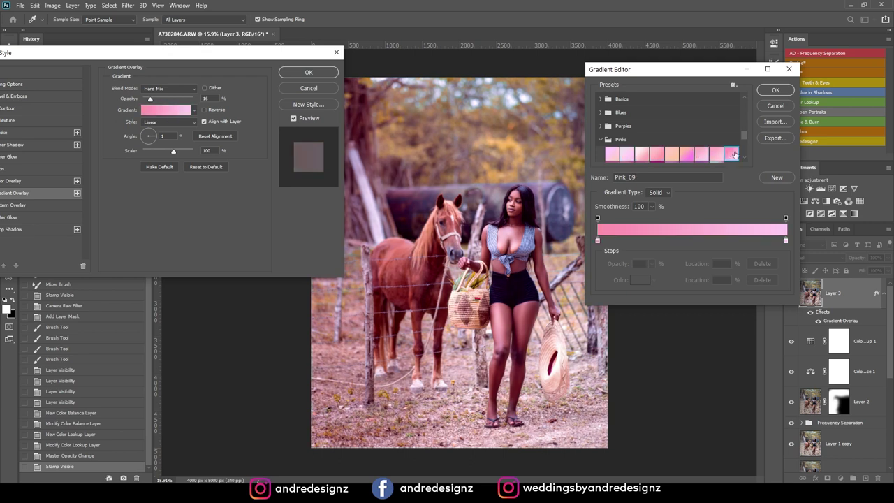
scroll(747, 145, down, 2)
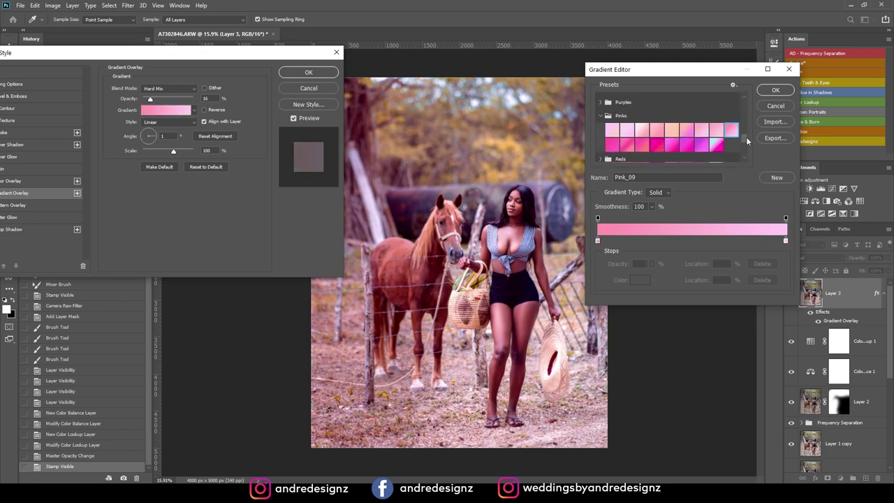
click(657, 145)
click(642, 145)
click(612, 145)
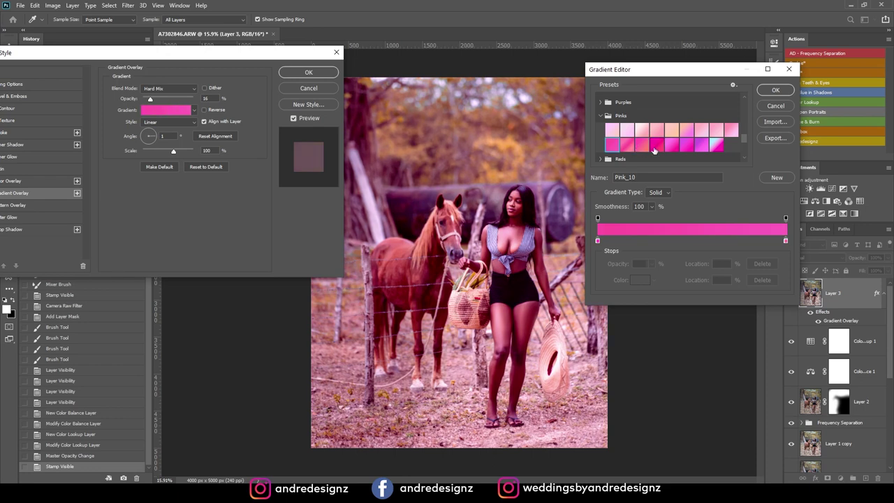
Step: Choose the Neutrals preset Sand_02 as the overlay gradient and accept it
scroll(746, 138, up, 1)
scroll(747, 130, up, 4)
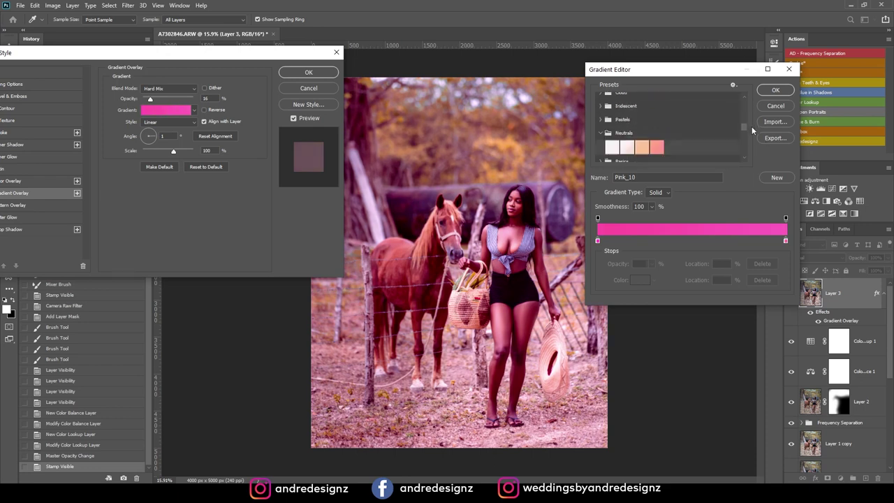
click(656, 134)
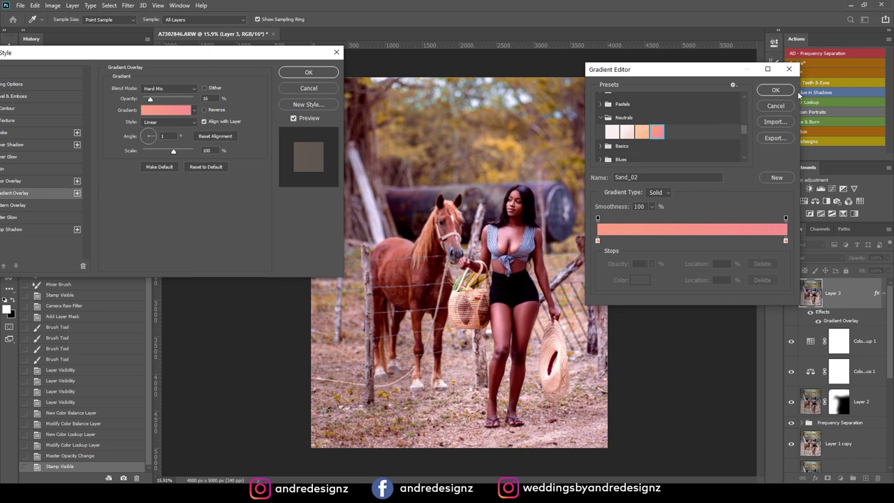
click(777, 92)
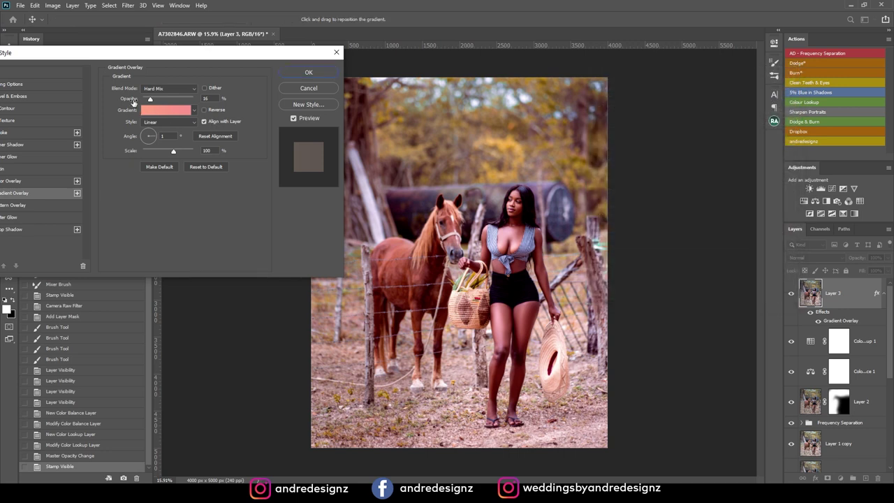
Step: Set the Gradient Overlay's blend mode to Color Dodge, apply the style and compare the image with Layer 3 hidden and shown
click(169, 88)
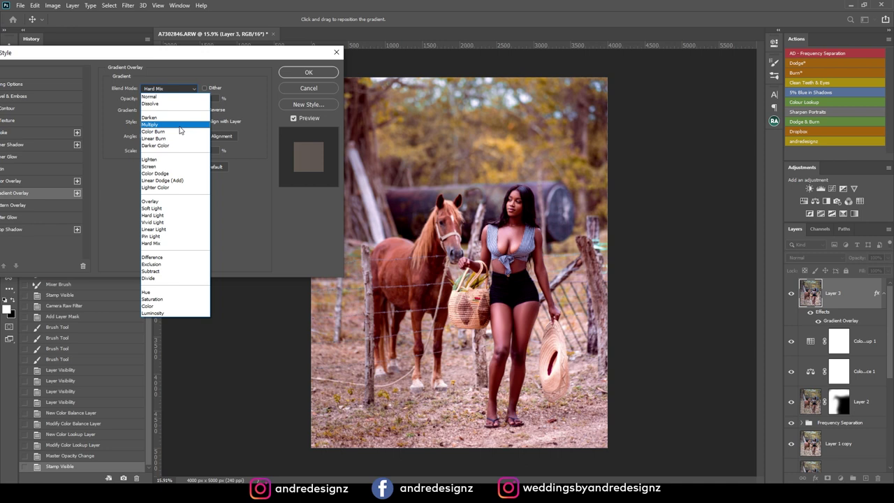
click(178, 166)
click(157, 88)
click(178, 143)
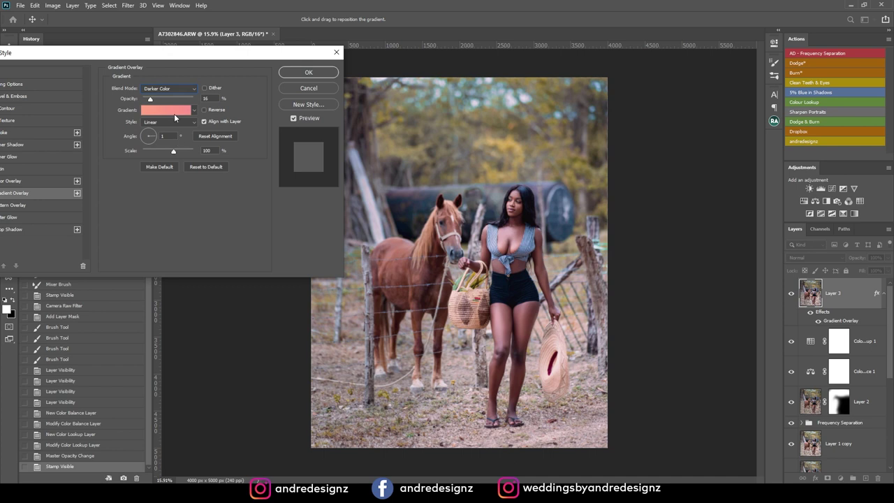
key(Down)
key(Down)
key(Down)
key(Down)
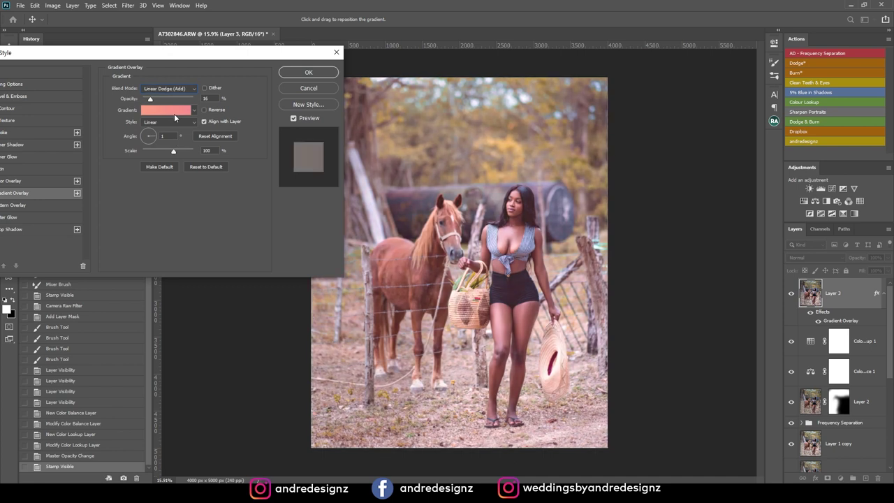
key(Up)
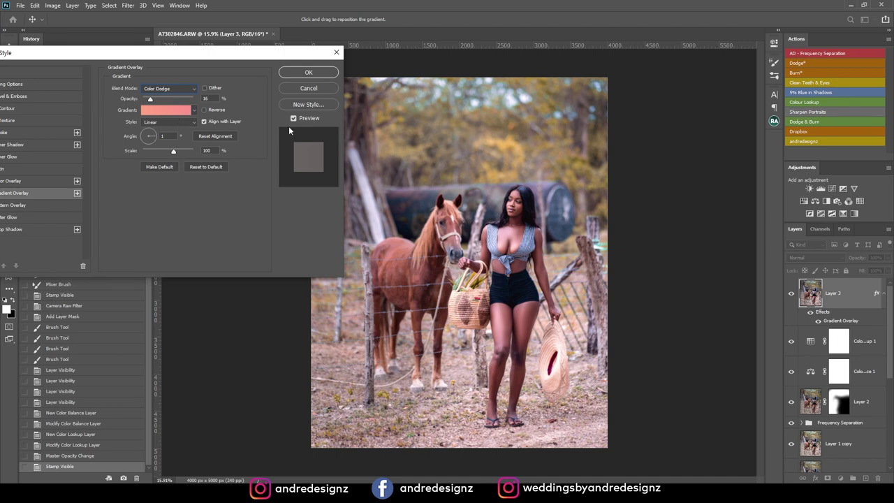
click(308, 72)
key(b)
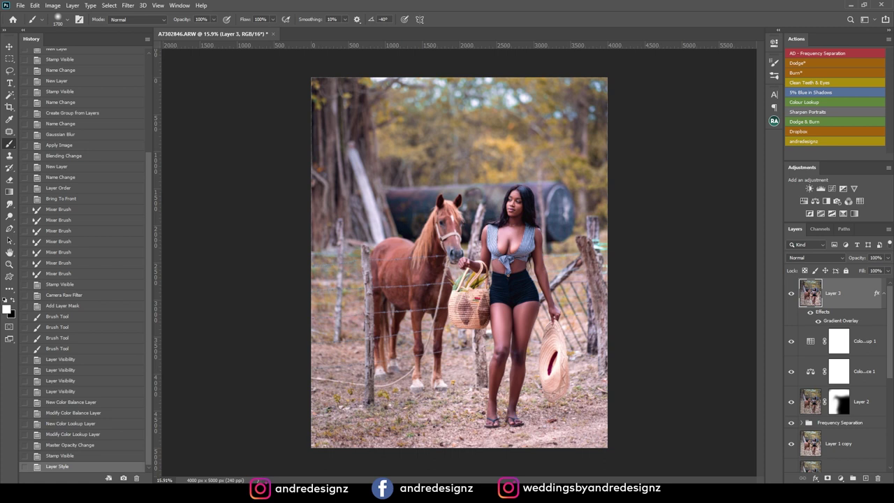
click(792, 294)
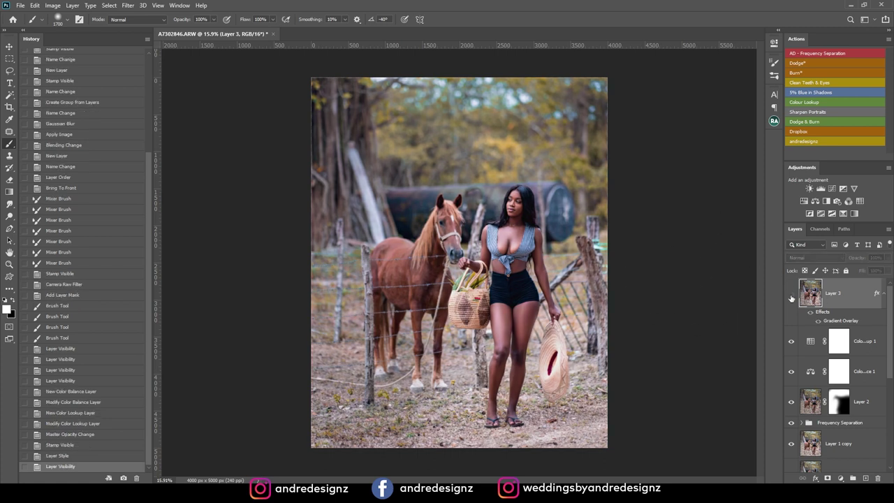
click(791, 294)
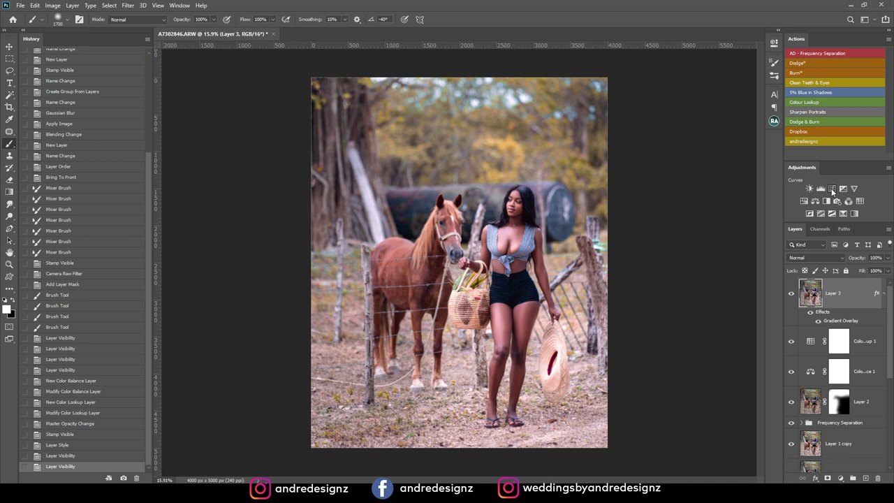
Step: Add a Brightness/Contrast adjustment layer above Layer 3 and set its contrast to 5
click(809, 189)
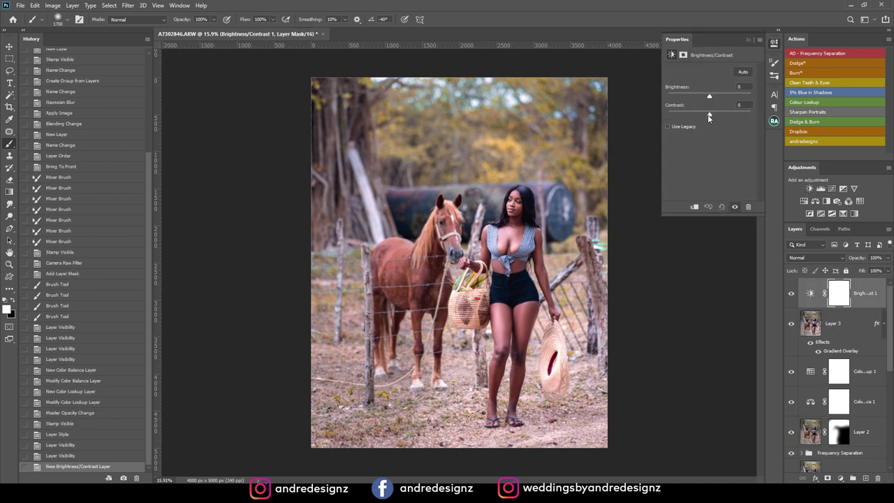
drag(709, 115, 709, 117)
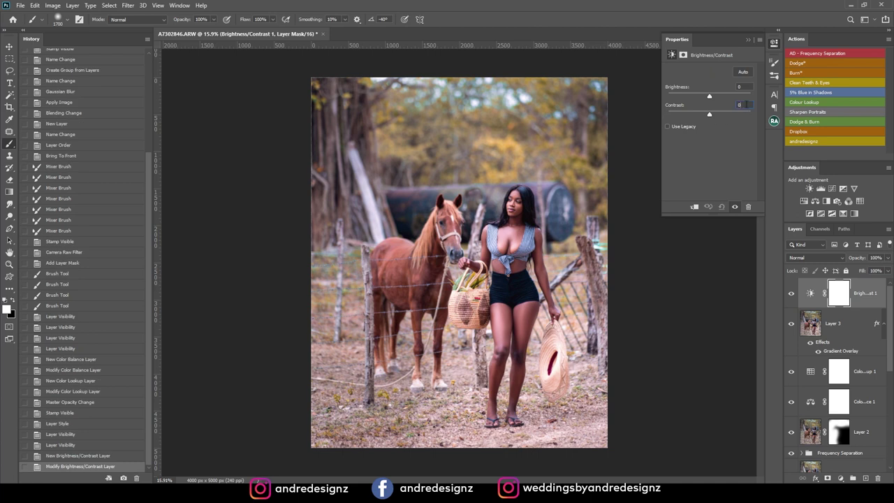
text(5)
Step: Compare the image with the Brightness/Contrast layer hidden and shown, and set its contrast to 15
click(792, 294)
click(793, 293)
click(793, 294)
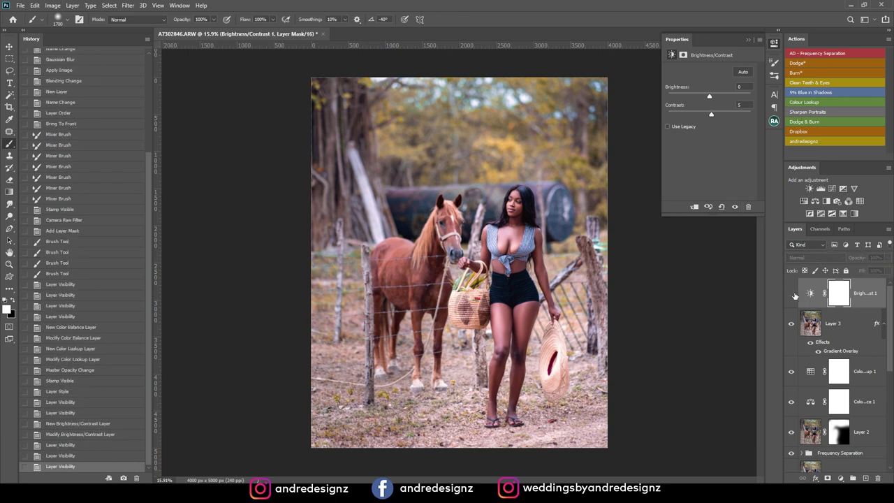
click(792, 294)
click(792, 294)
click(793, 294)
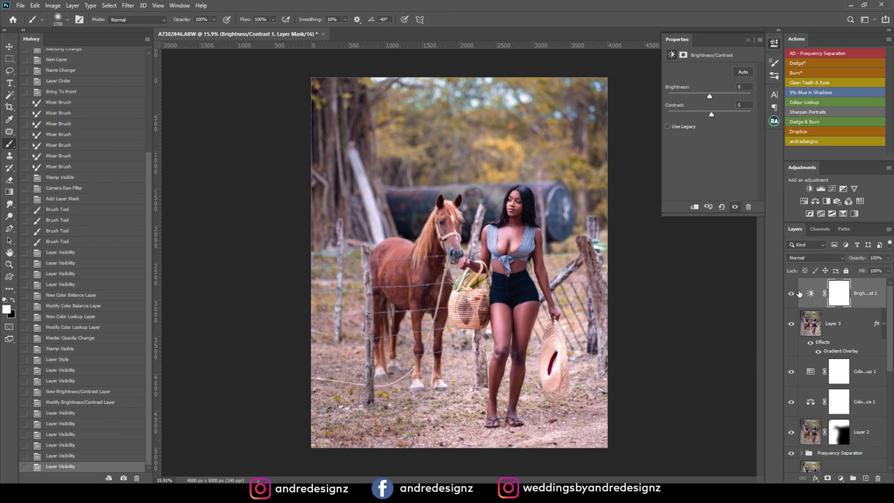
mouse_move(710, 116)
mouse_down()
mouse_move(731, 118)
mouse_move(721, 116)
mouse_up()
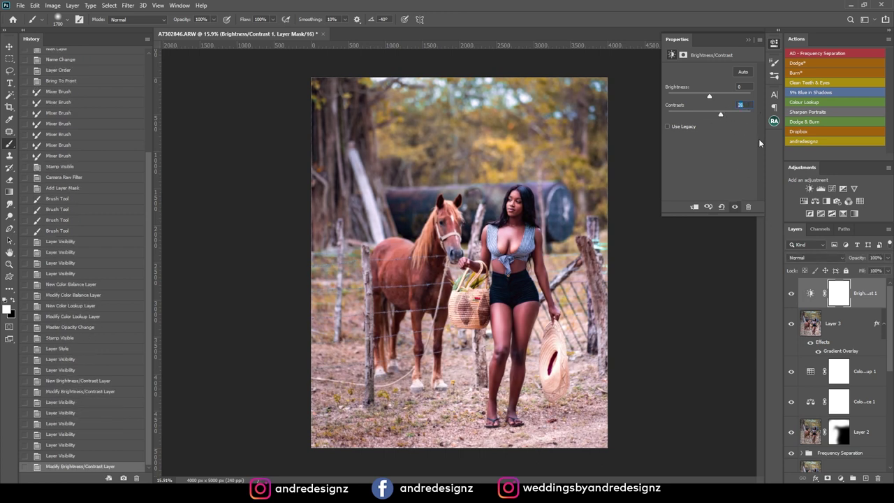
text(15)
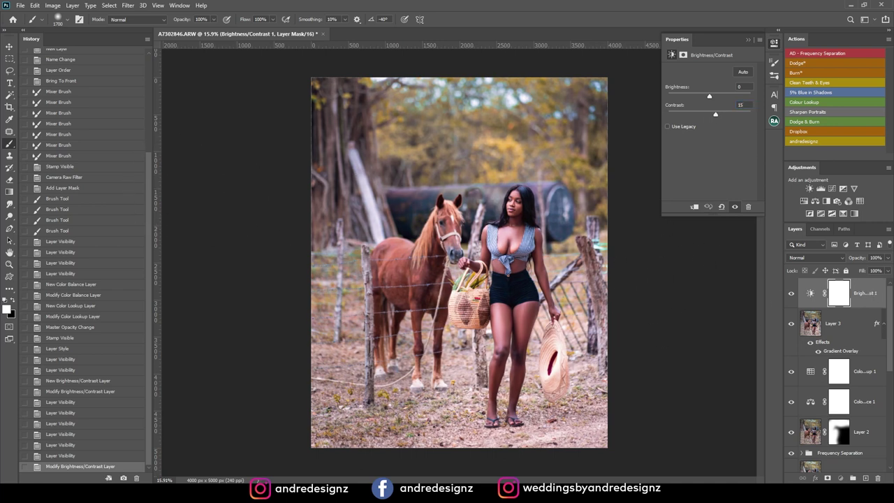
Step: Save the retouched image, switch to Lightroom Classic and open A7302846-Edit.tif in the Develop module
click(21, 5)
click(43, 112)
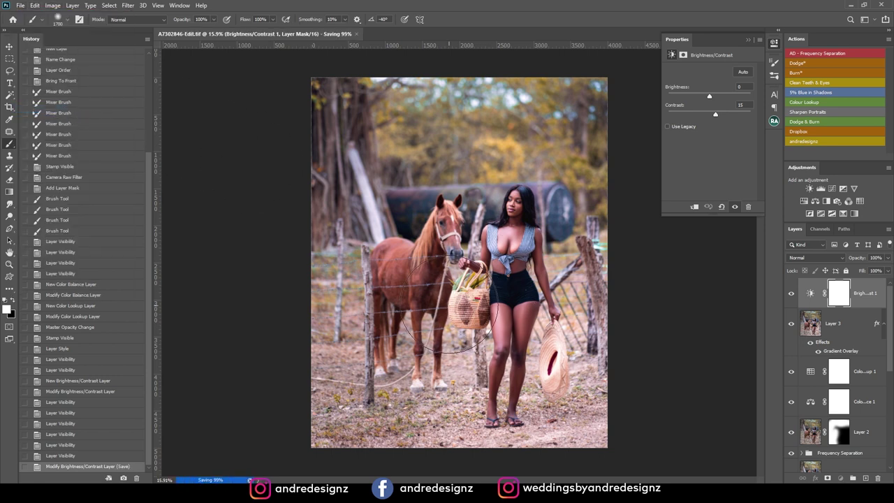
click(414, 494)
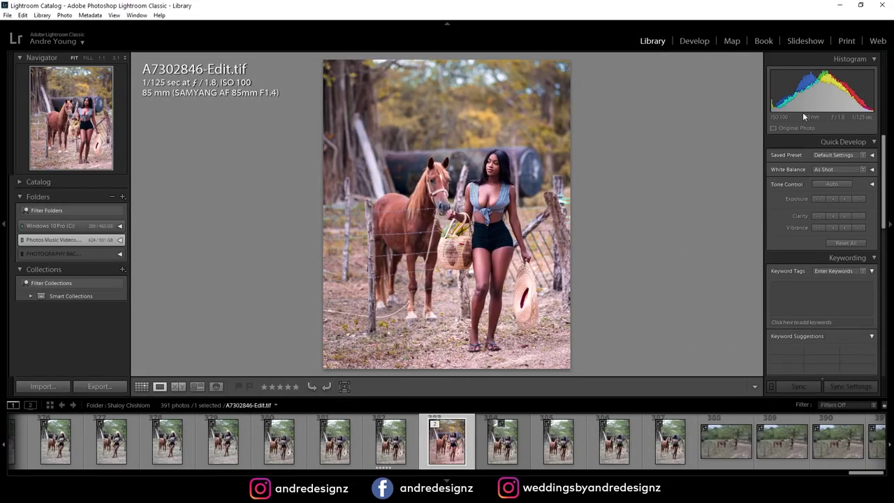
click(697, 42)
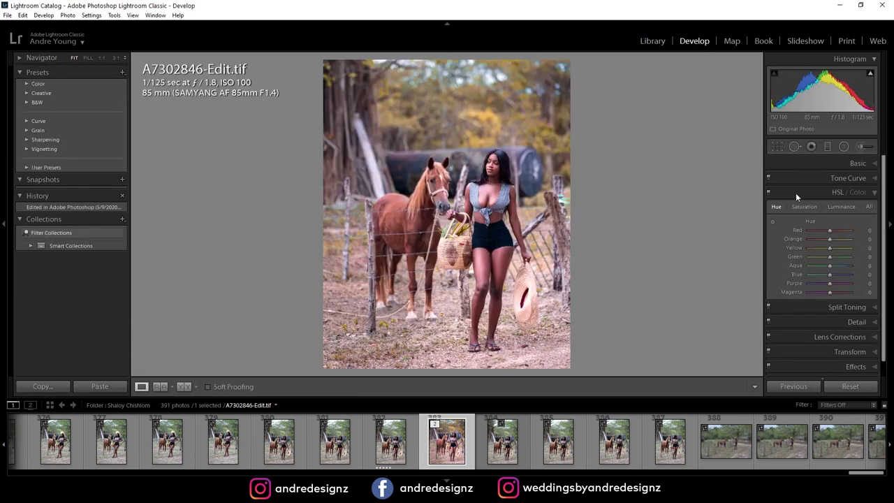
Step: Add a Radial Filter centred between the horse and the woman and narrow it to about the photo's width
click(843, 147)
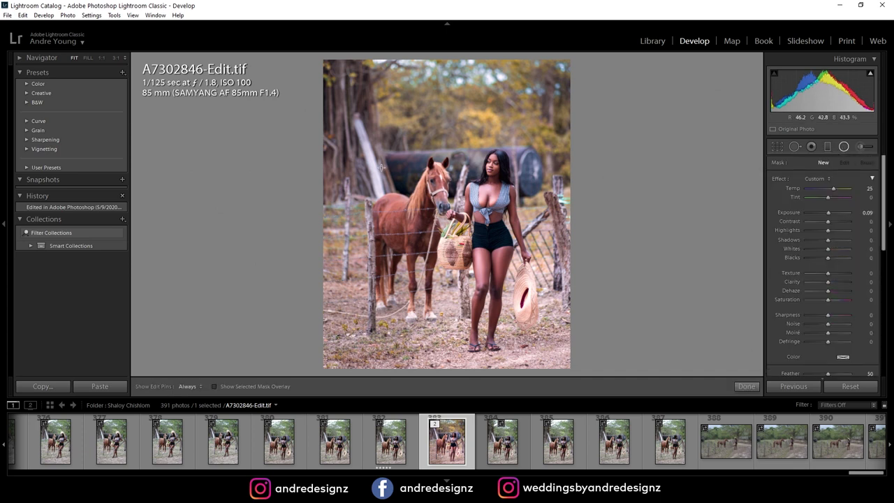
drag(382, 167, 589, 362)
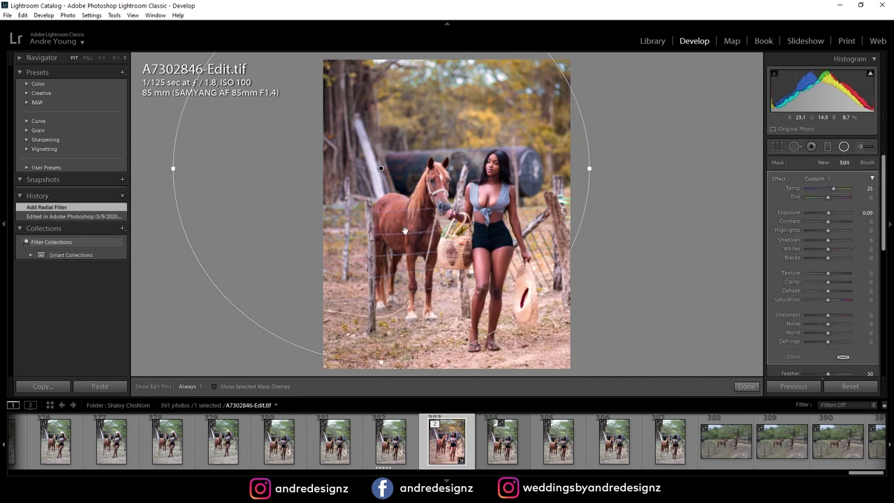
drag(383, 168, 459, 203)
drag(669, 203, 576, 202)
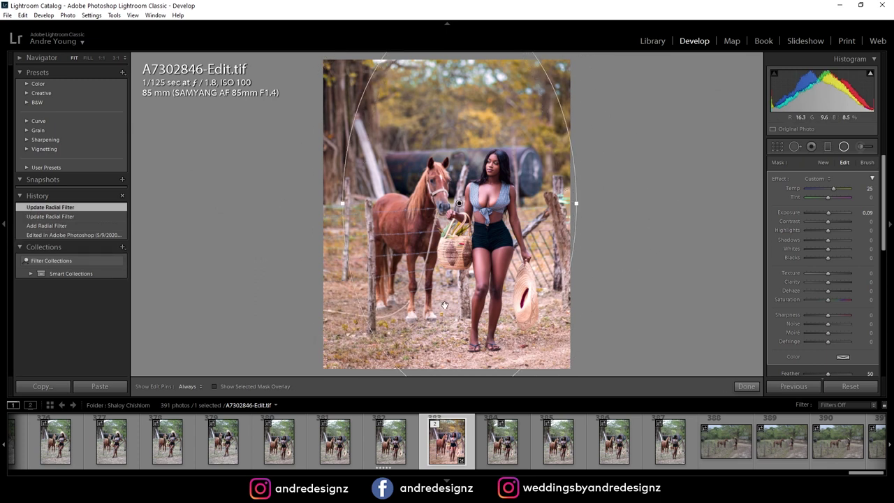
Step: Shorten the Radial Filter's ellipse and reposition it so that it encircles the horse and the woman
drag(461, 204, 477, 260)
drag(478, 68, 477, 151)
drag(475, 261, 526, 201)
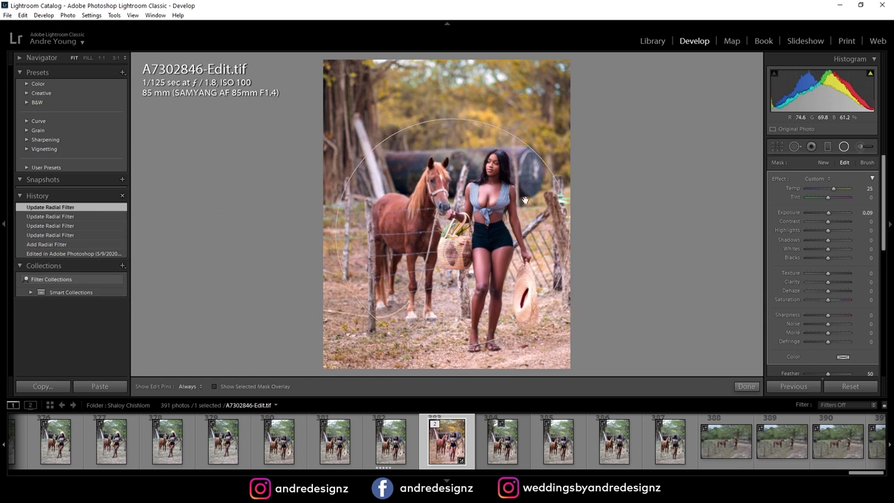
drag(452, 120, 453, 106)
drag(492, 208, 491, 197)
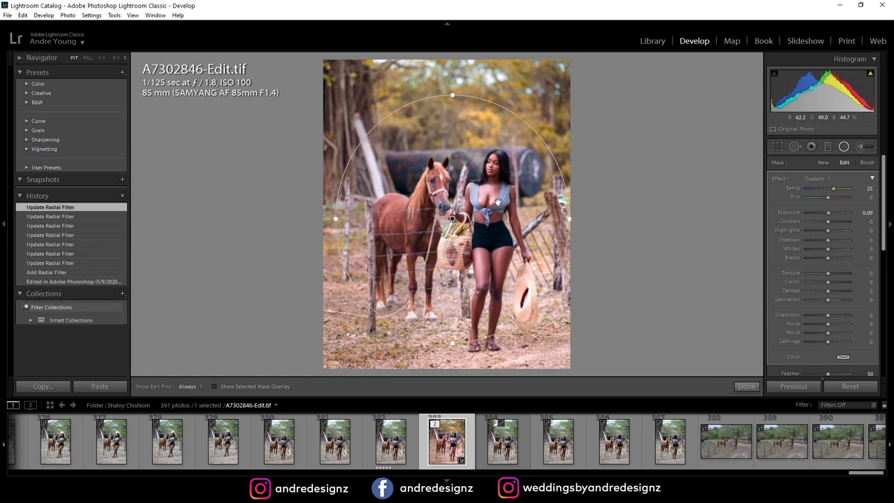
Step: Try inverting the Radial Filter's mask
scroll(801, 267, down, 4)
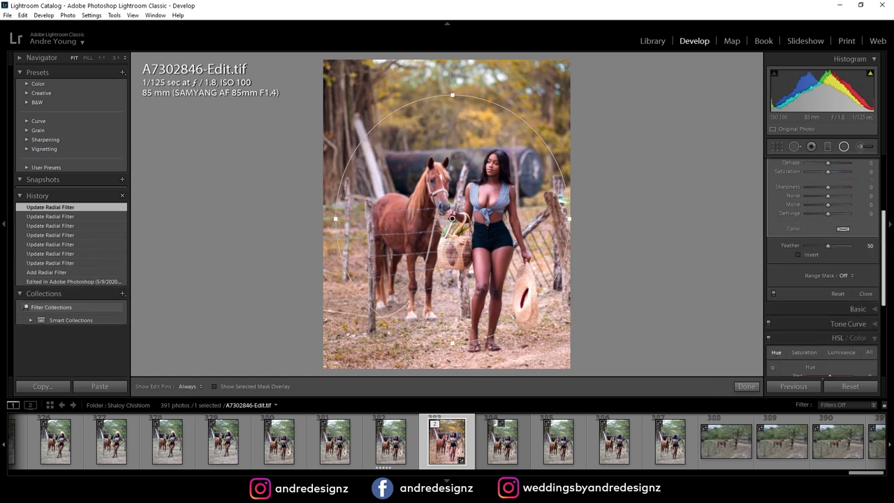
click(799, 255)
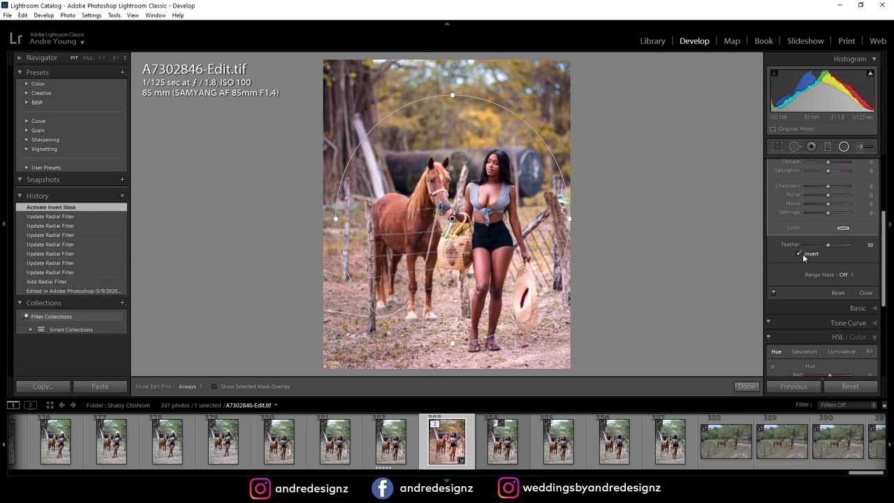
click(798, 254)
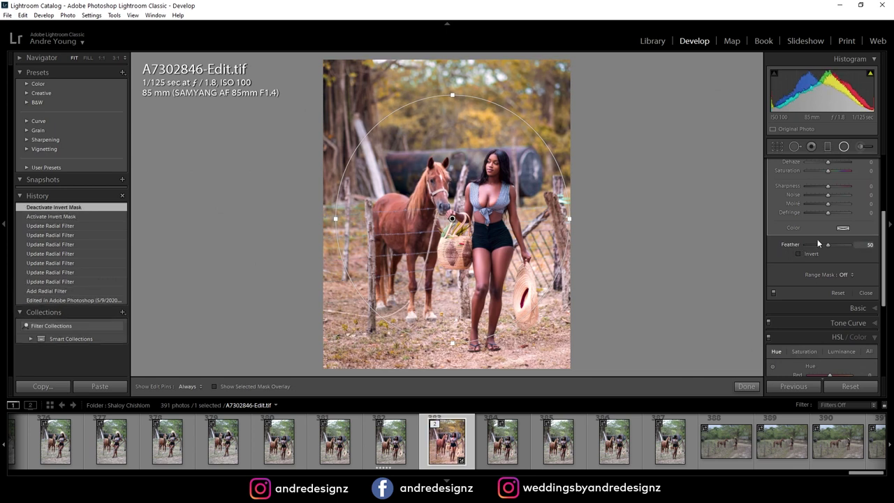
click(890, 223)
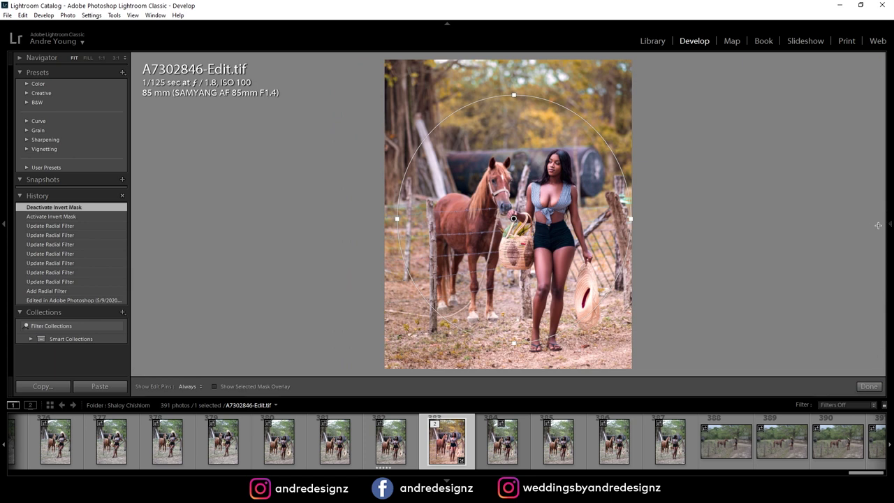
click(890, 225)
Step: Shift the Radial Filter slightly lower on the photo and set its Dehaze to 9
drag(884, 232, 885, 210)
drag(453, 220, 465, 251)
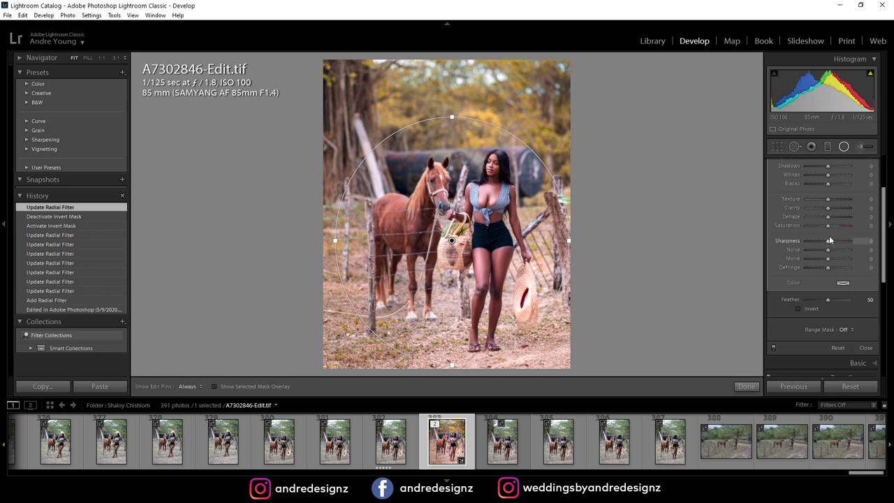
mouse_move(828, 217)
mouse_down()
mouse_move(849, 217)
mouse_move(830, 217)
mouse_up()
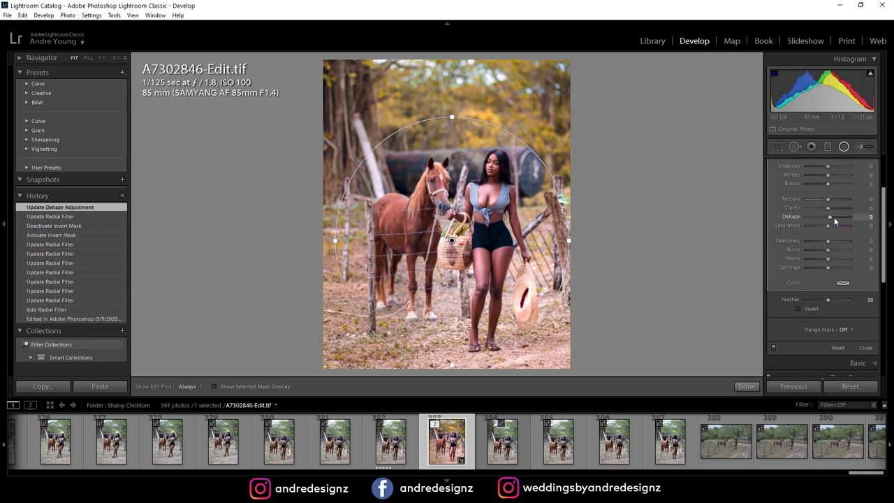
Step: Set the Radial Filter's Temp to 9, Shadows to -26 and Contrast to 37, and finish the filter
drag(884, 243, 887, 208)
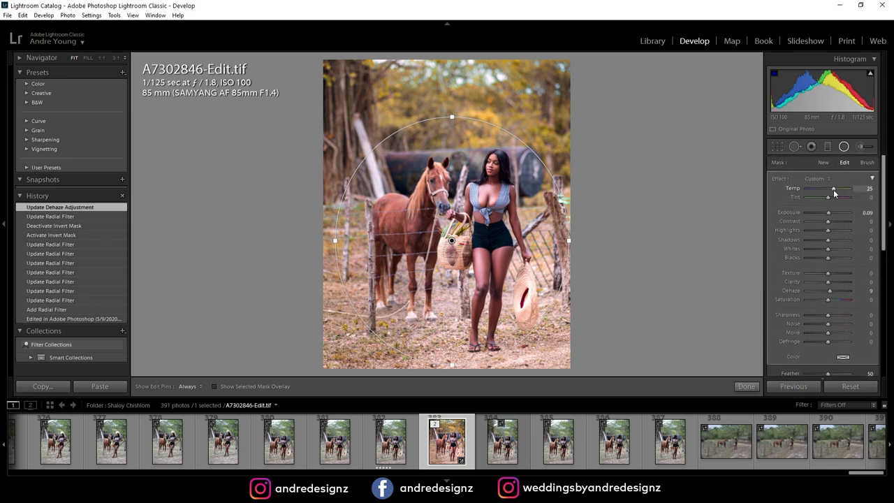
drag(836, 189, 828, 189)
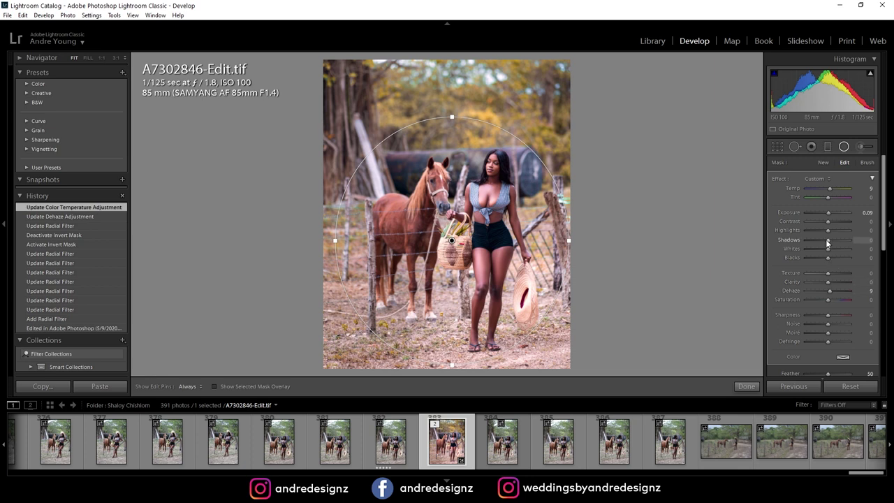
drag(828, 244, 823, 240)
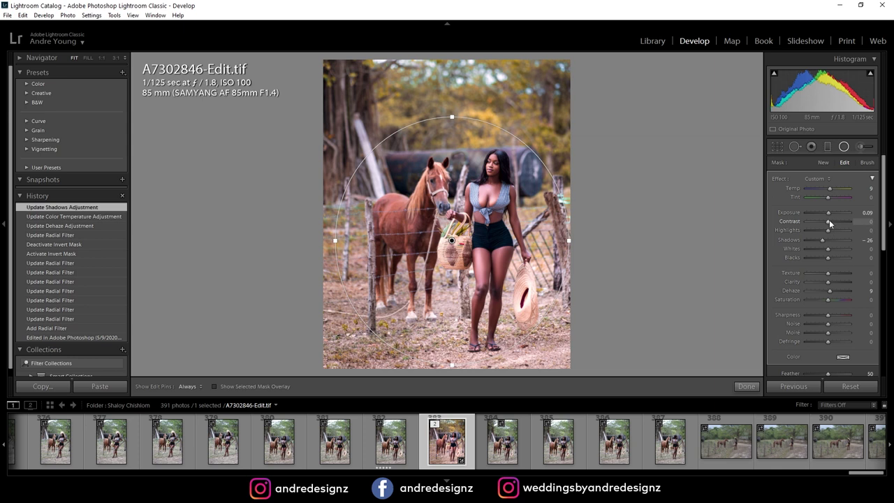
drag(828, 223, 837, 229)
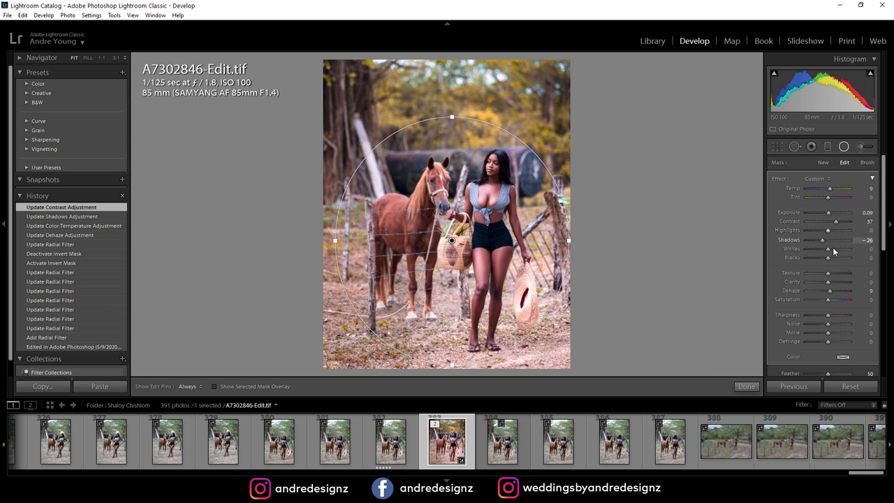
click(747, 387)
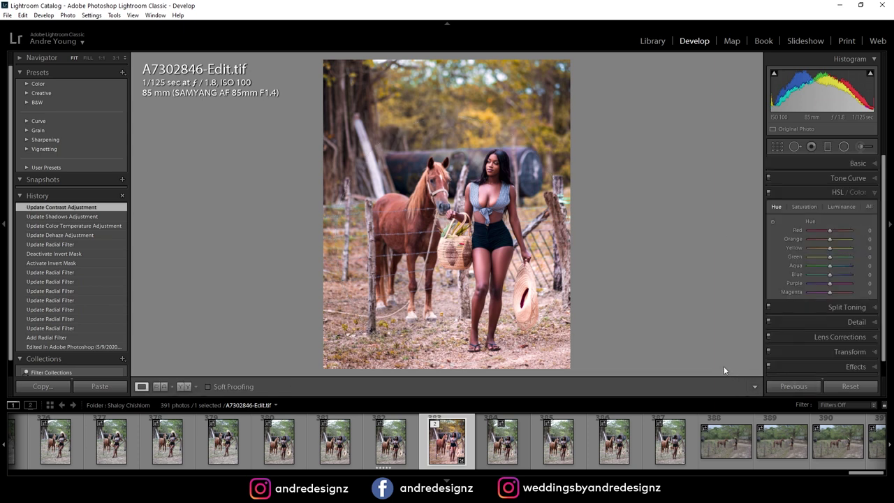
Step: Reselect A7302846-Edit.tif and open it for editing in Photoshop
click(395, 449)
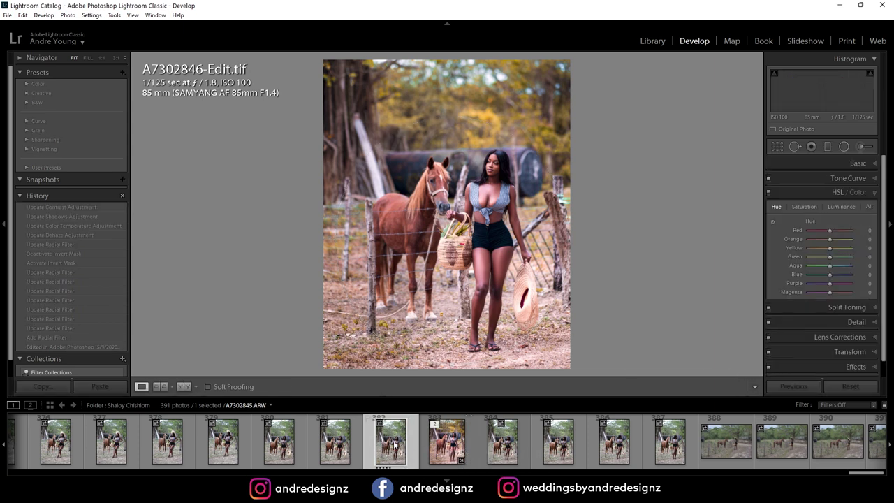
click(452, 451)
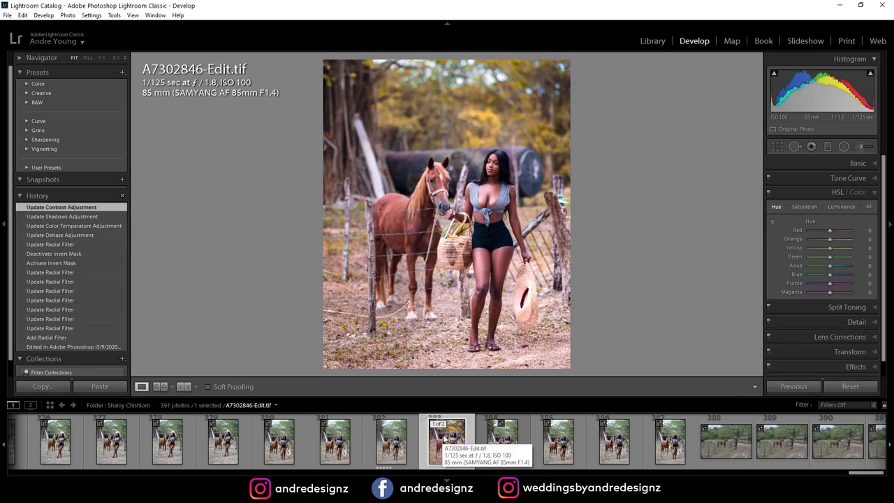
key(ctrl+e)
click(475, 302)
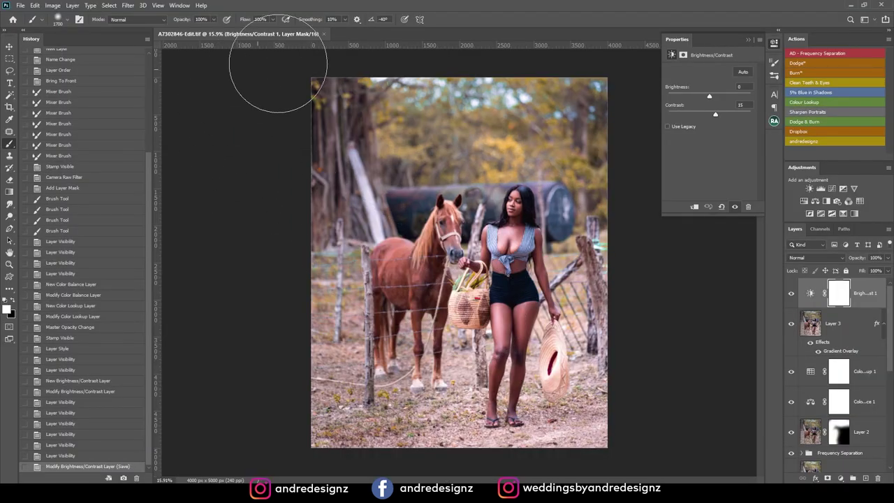
Step: Duplicate the image as A7302846-Edit copy and dock the copy as a tab beside the original
drag(284, 39, 292, 63)
right_click(293, 63)
click(308, 69)
click(525, 152)
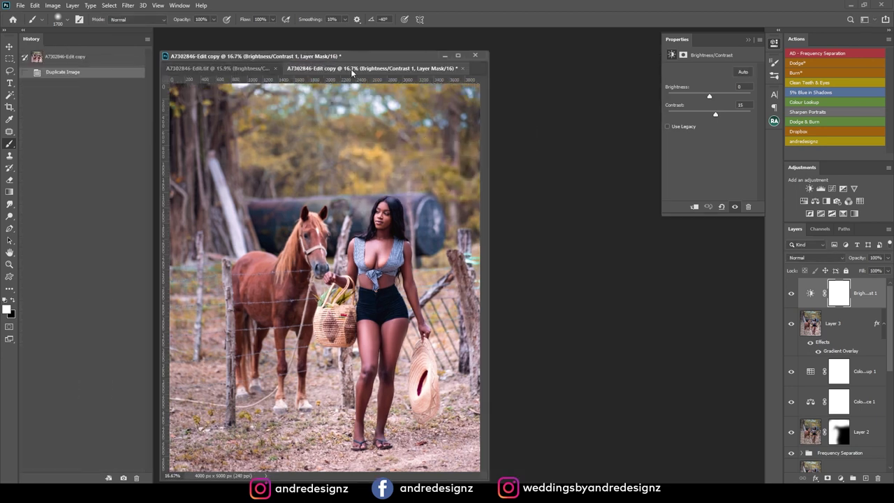
drag(361, 61, 388, 42)
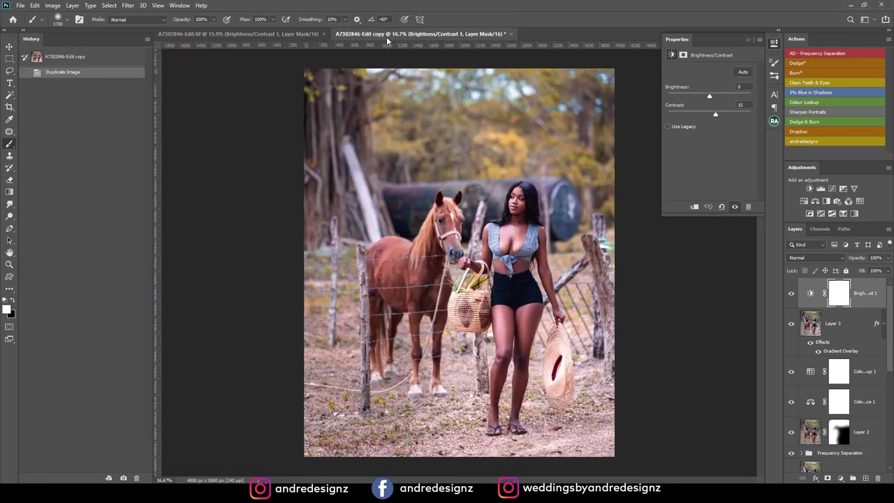
Step: Arrange both documents 2-up Vertical, collapse the adjustment properties, and show only the Background layer in the copy
click(181, 6)
mouse_move(220, 17)
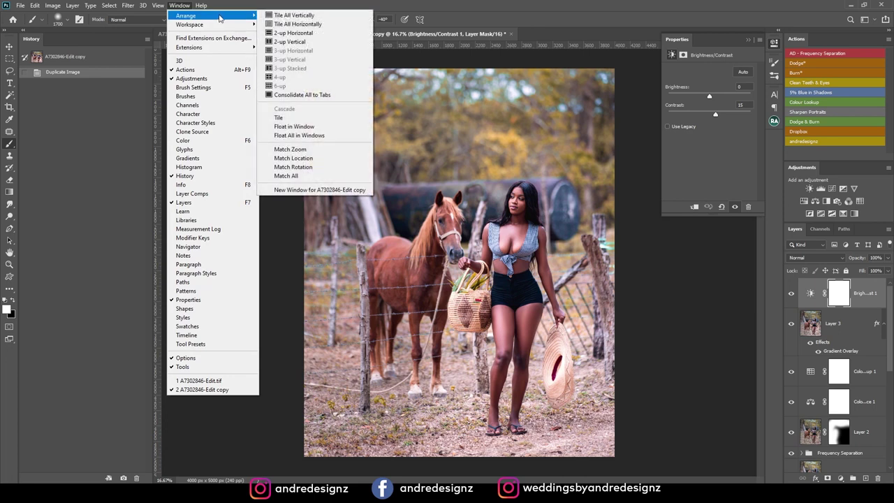
click(289, 42)
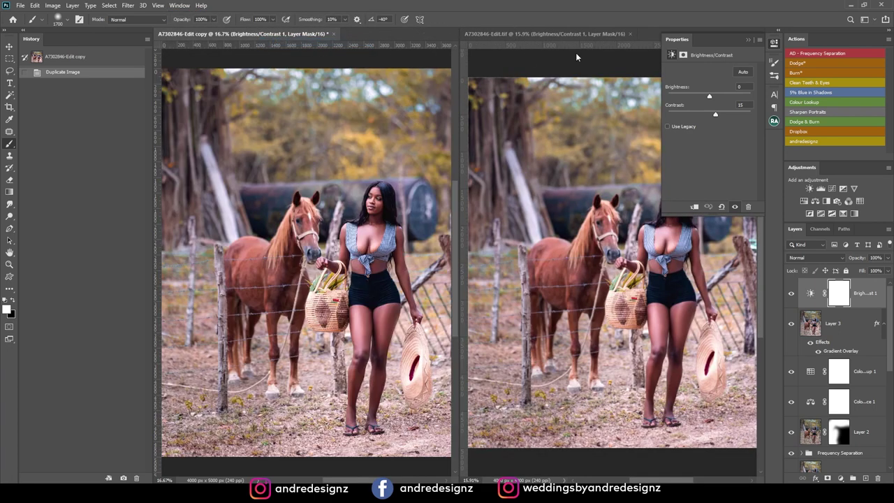
click(775, 42)
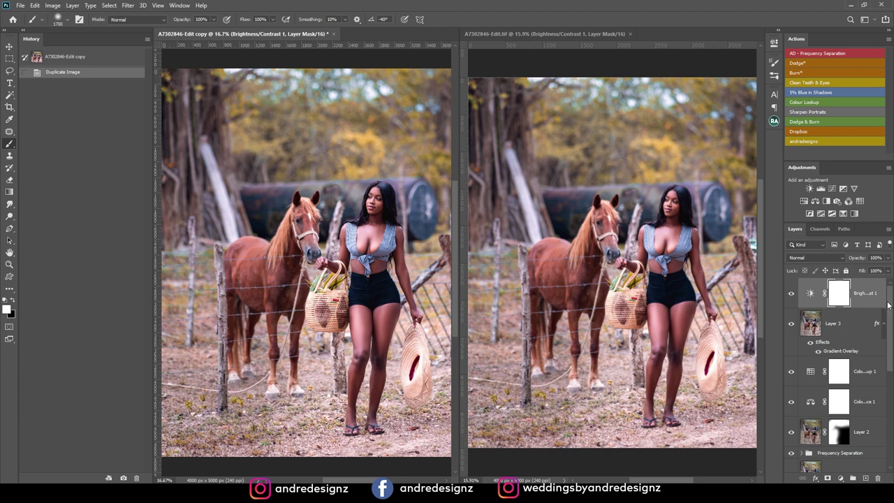
scroll(888, 321, down, 5)
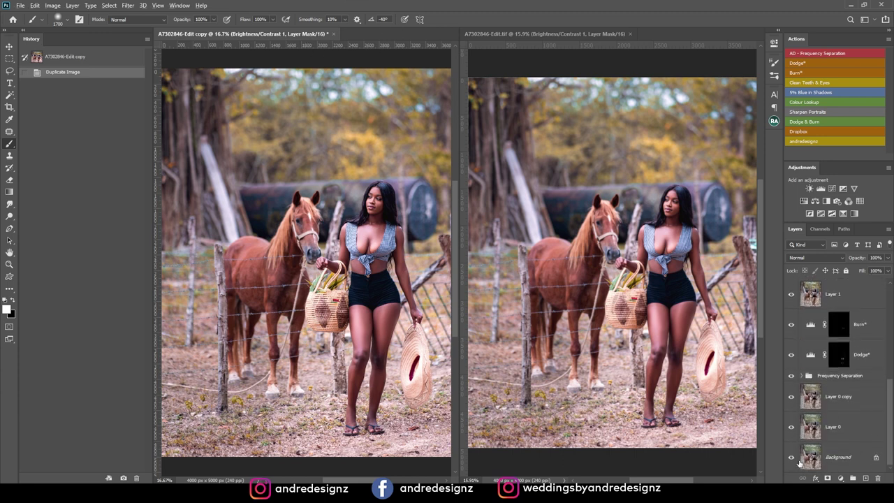
alt+click(792, 458)
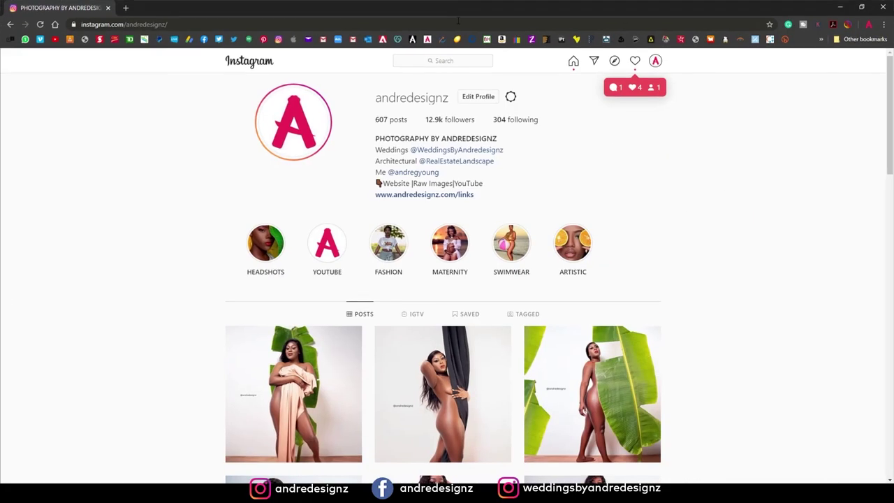
Step: Open the website's links page from the Instagram profile and look through its Raw Images page of tutorials and downloads
click(433, 197)
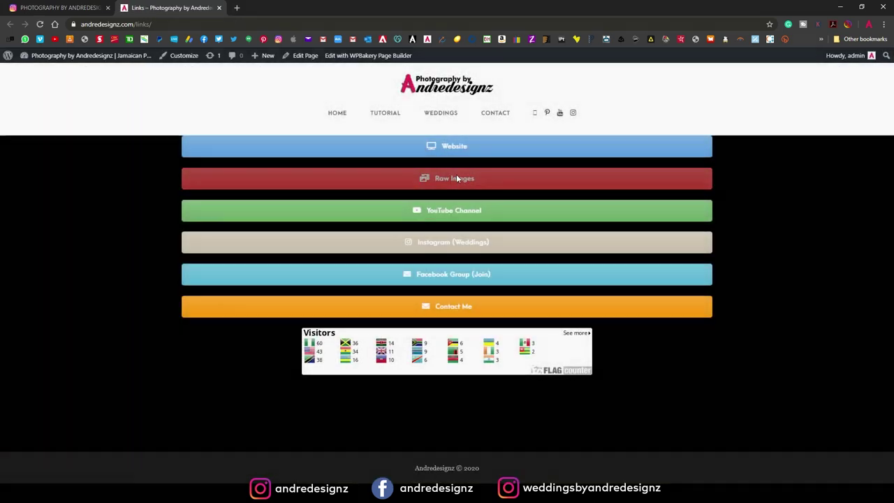
click(457, 176)
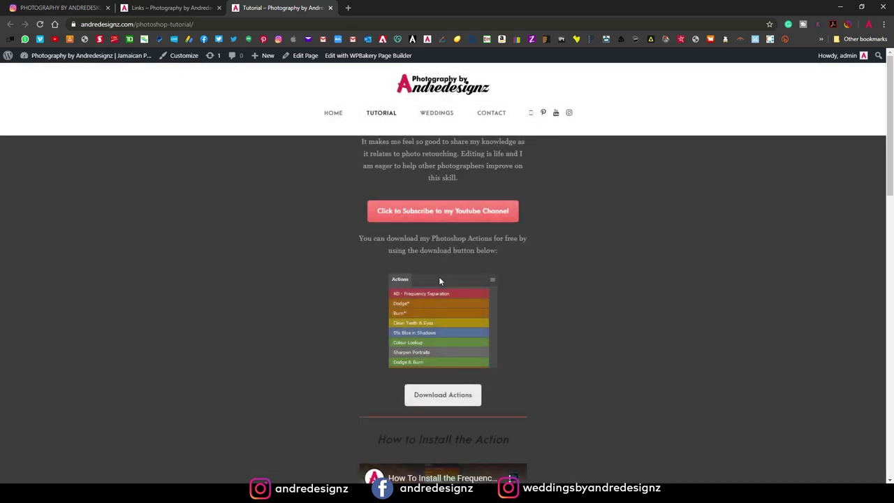
scroll(531, 334, down, 15)
scroll(542, 336, down, 2)
scroll(241, 250, up, 4)
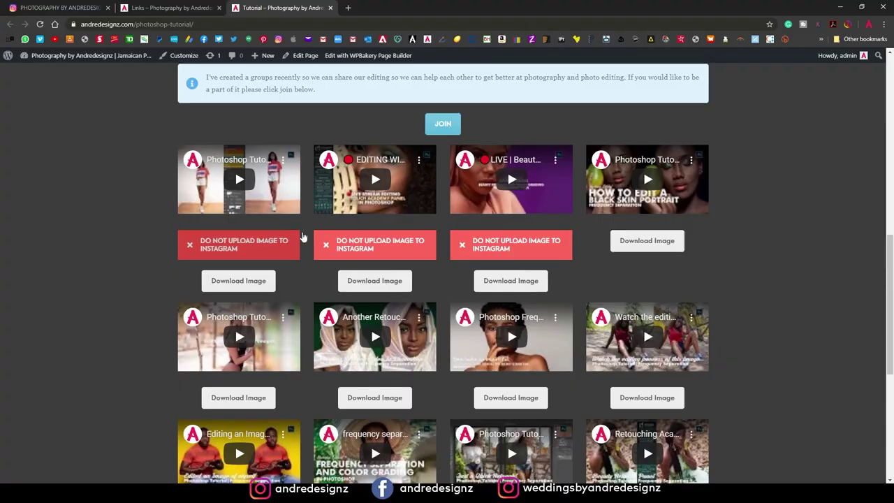
Step: Open the Facebook group from the tutorial page's join link and look through the group page
scroll(419, 293, up, 3)
click(444, 311)
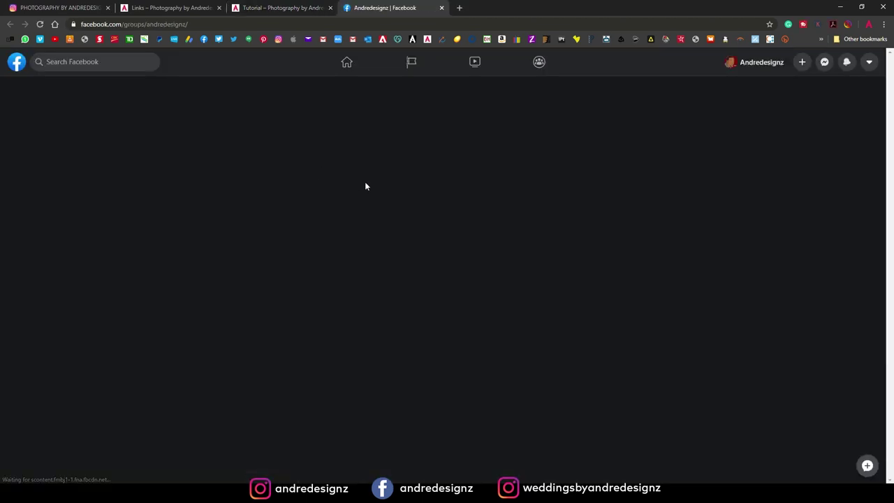
scroll(404, 258, down, 6)
scroll(409, 273, down, 2)
scroll(409, 272, up, 10)
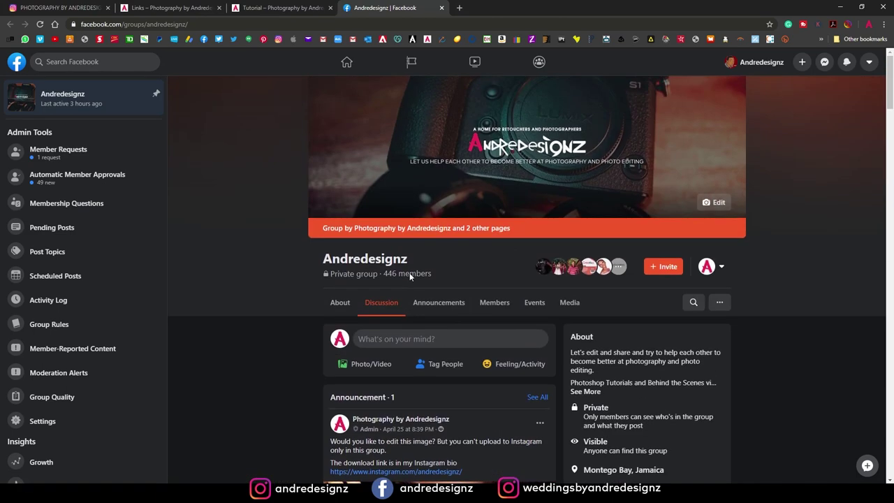